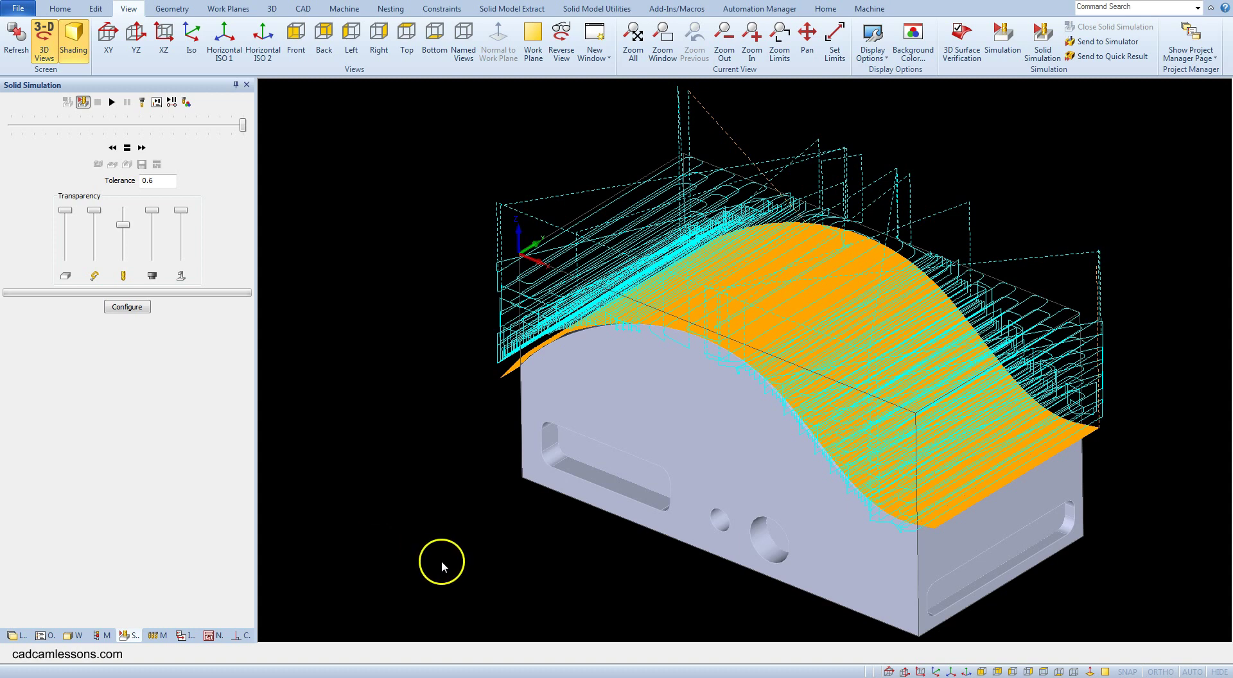
- Create a work plane from the long side face with the slot and holes, and set its origin at the face's lower slot-side corner
click(228, 8)
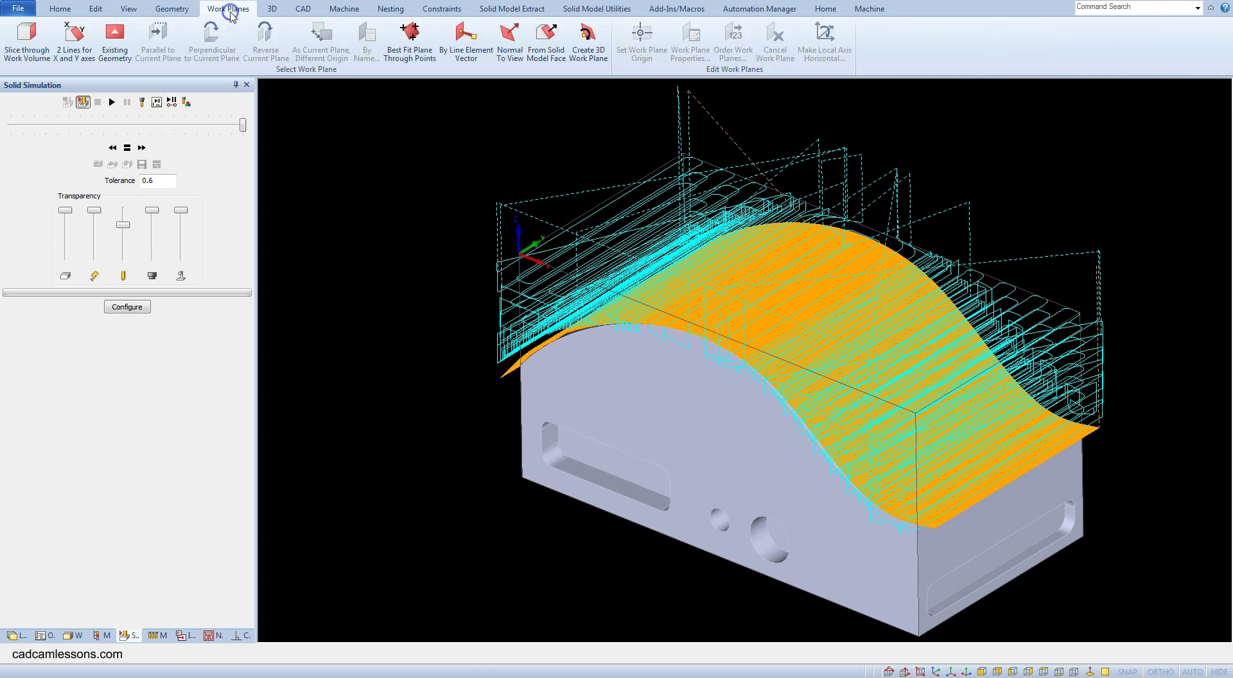
click(547, 62)
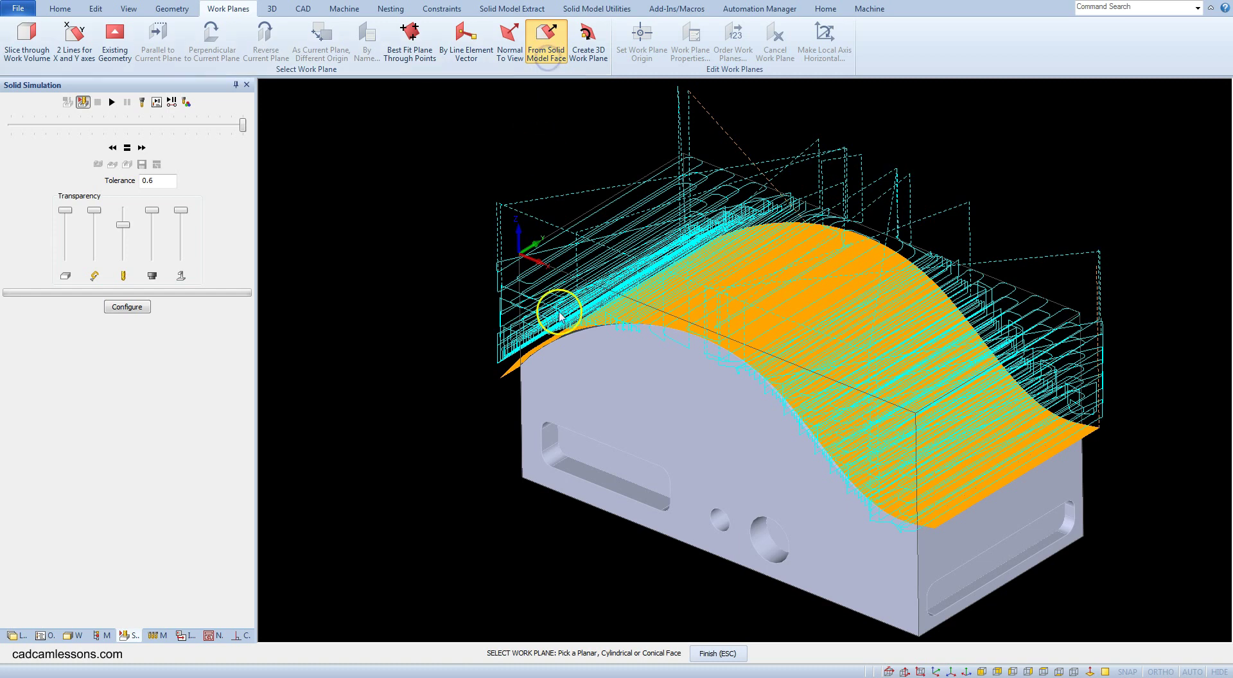
click(691, 406)
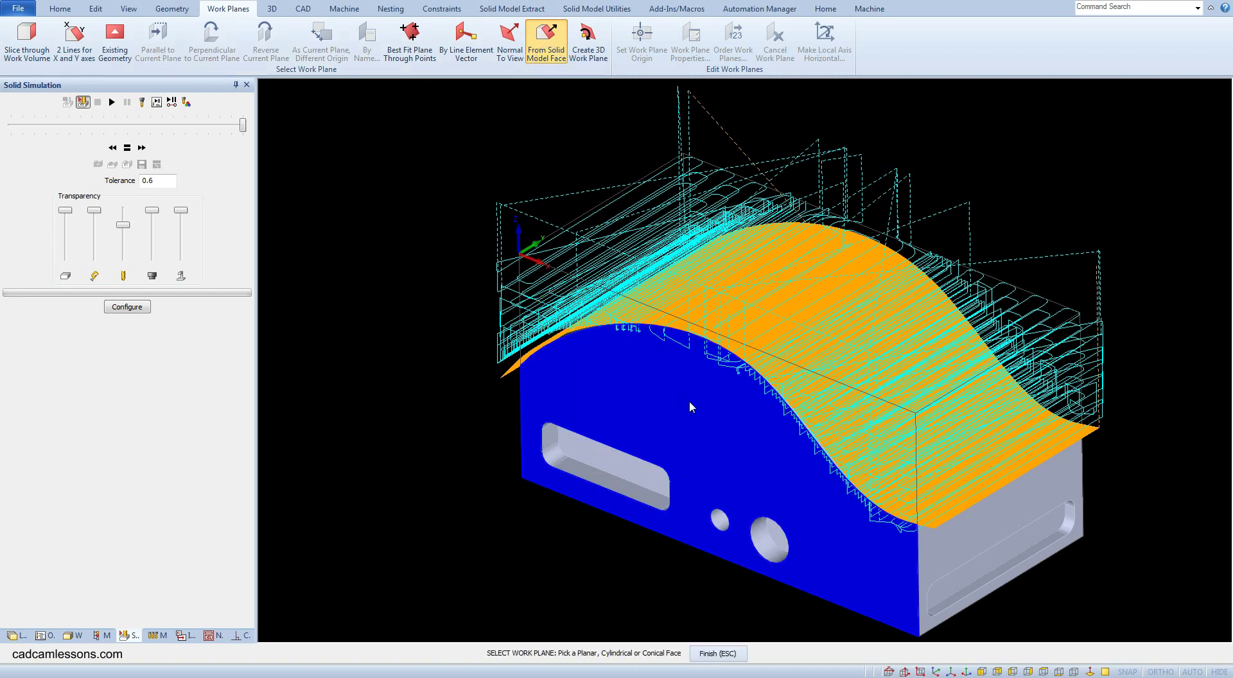
click(689, 402)
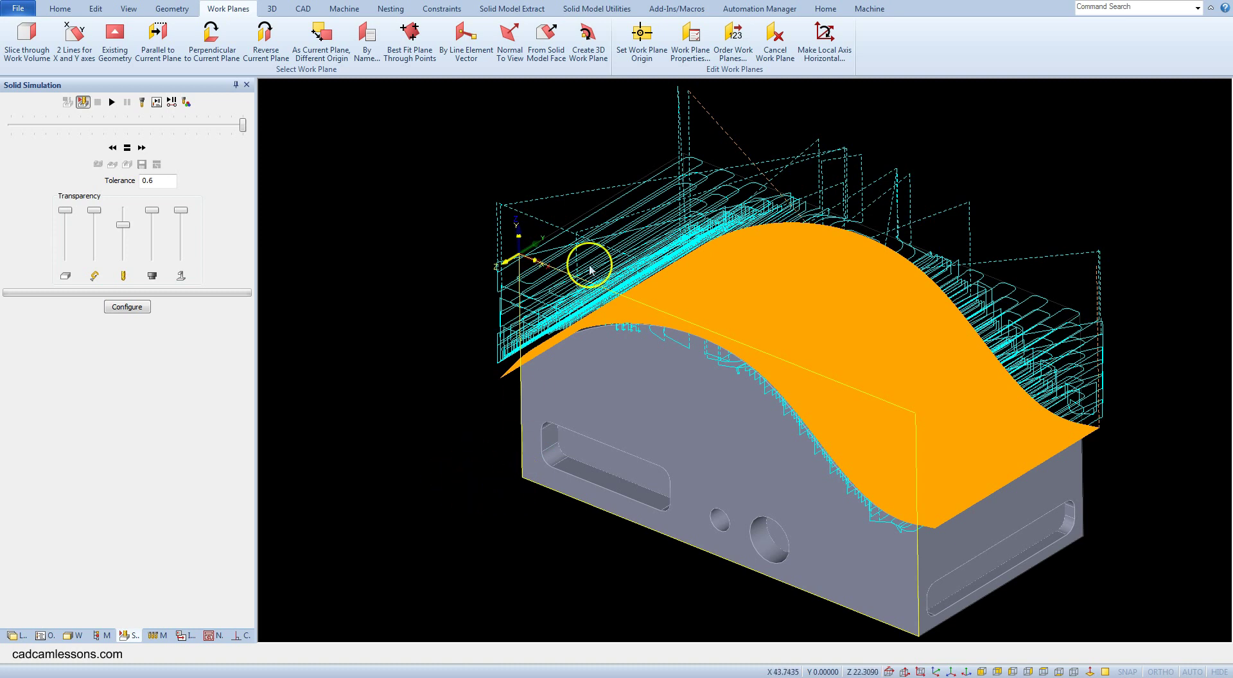
click(642, 51)
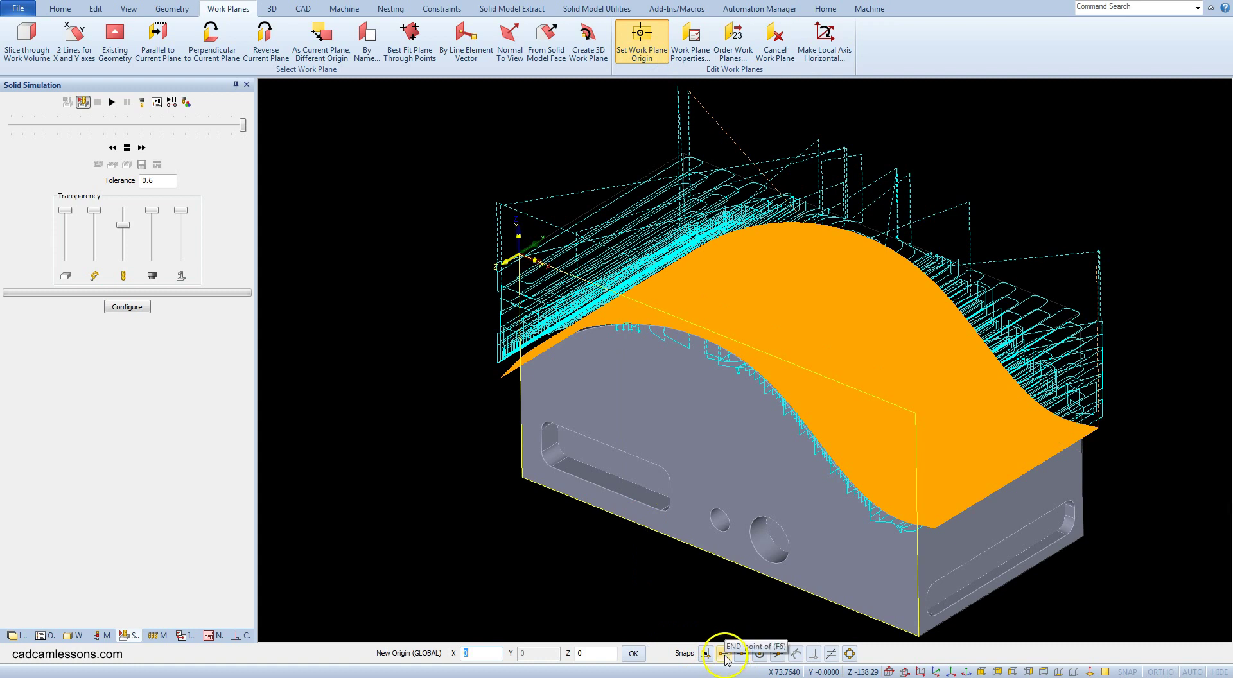
click(725, 653)
click(521, 477)
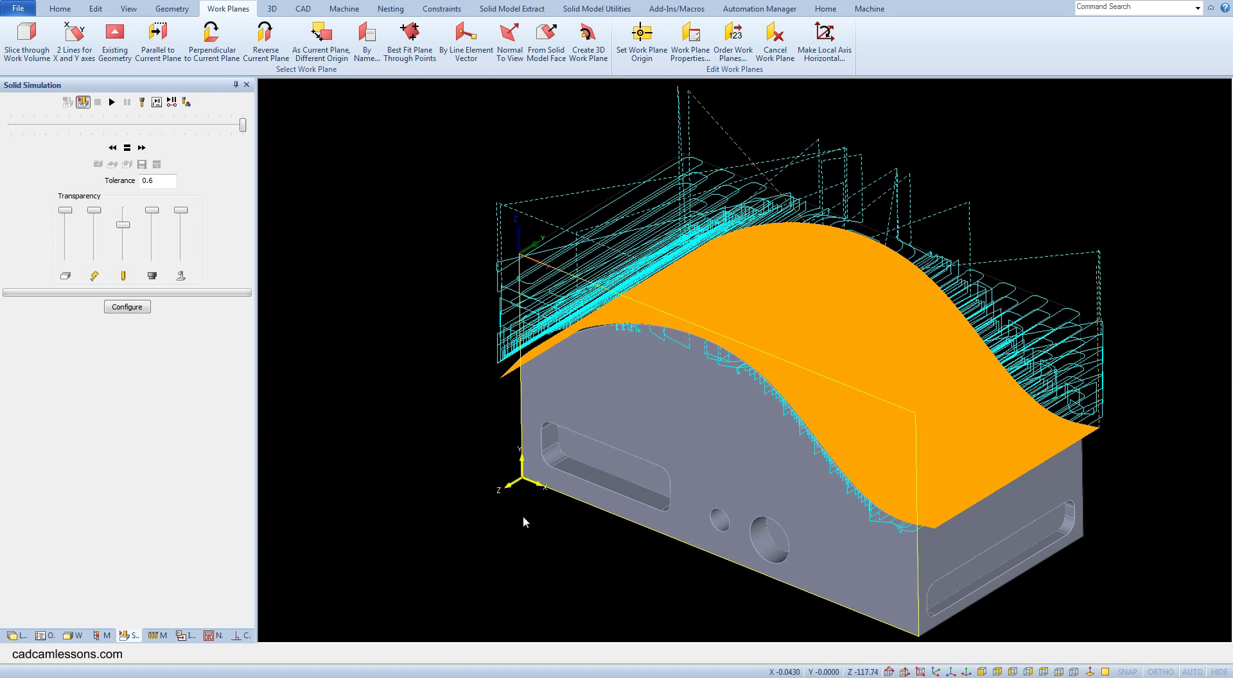
- Extract a contour around the long side slot's floor face, marking its inner edge as bottom Z-level and its outer edge as top
click(531, 10)
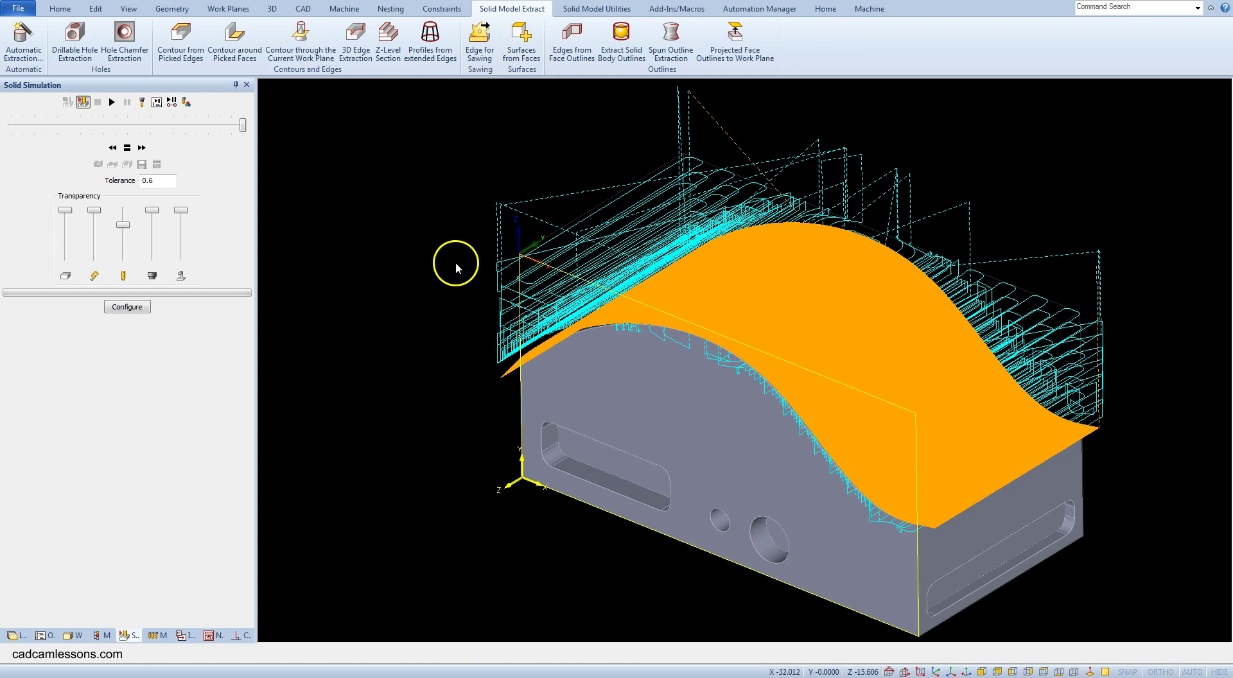
click(245, 58)
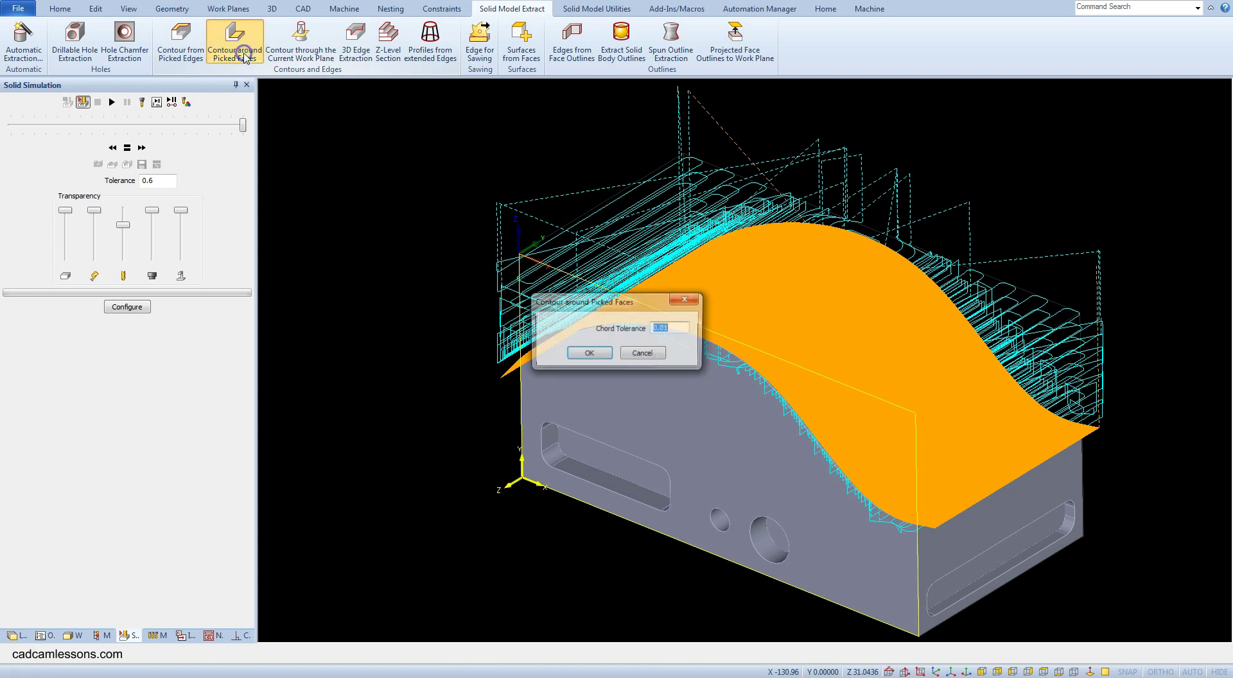
click(577, 354)
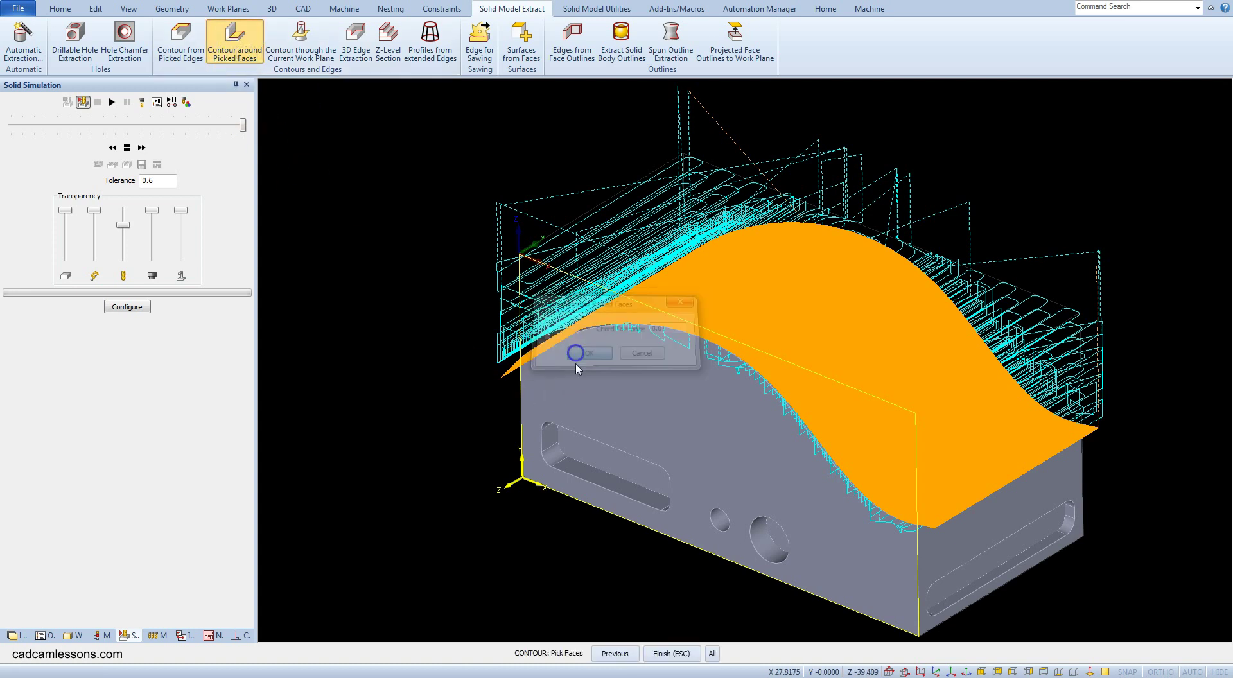
click(621, 461)
right_click(618, 455)
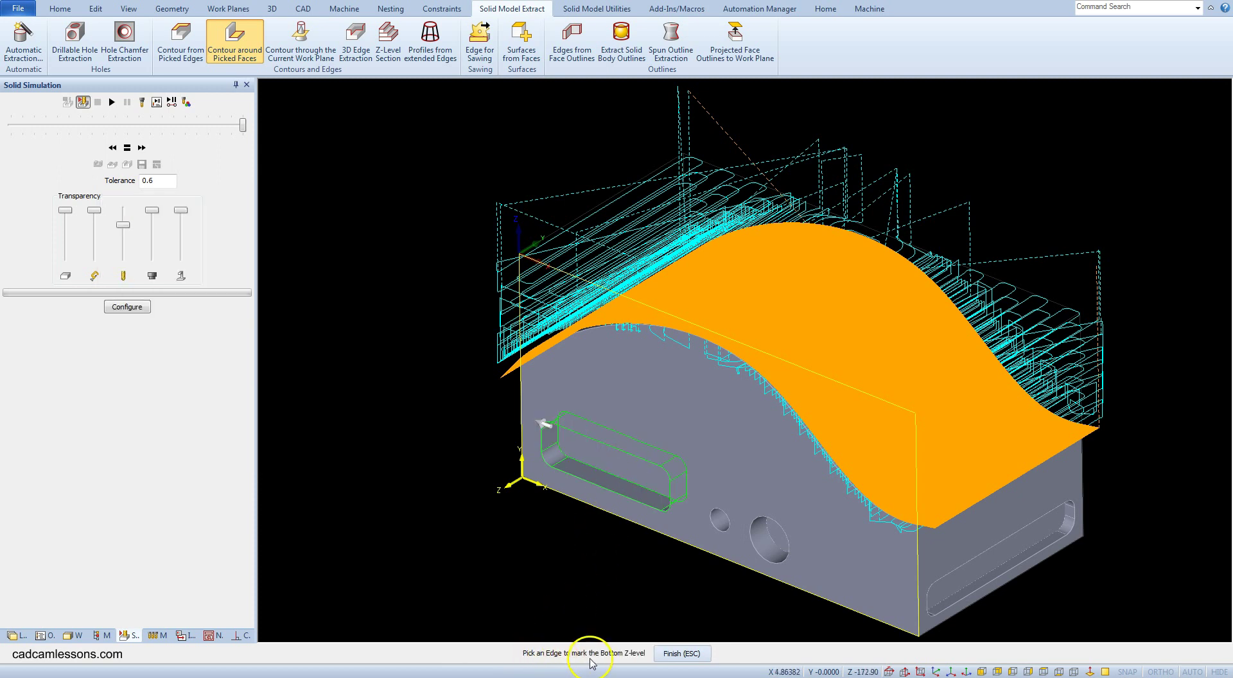
click(629, 483)
scroll(629, 484, up, 2)
click(631, 486)
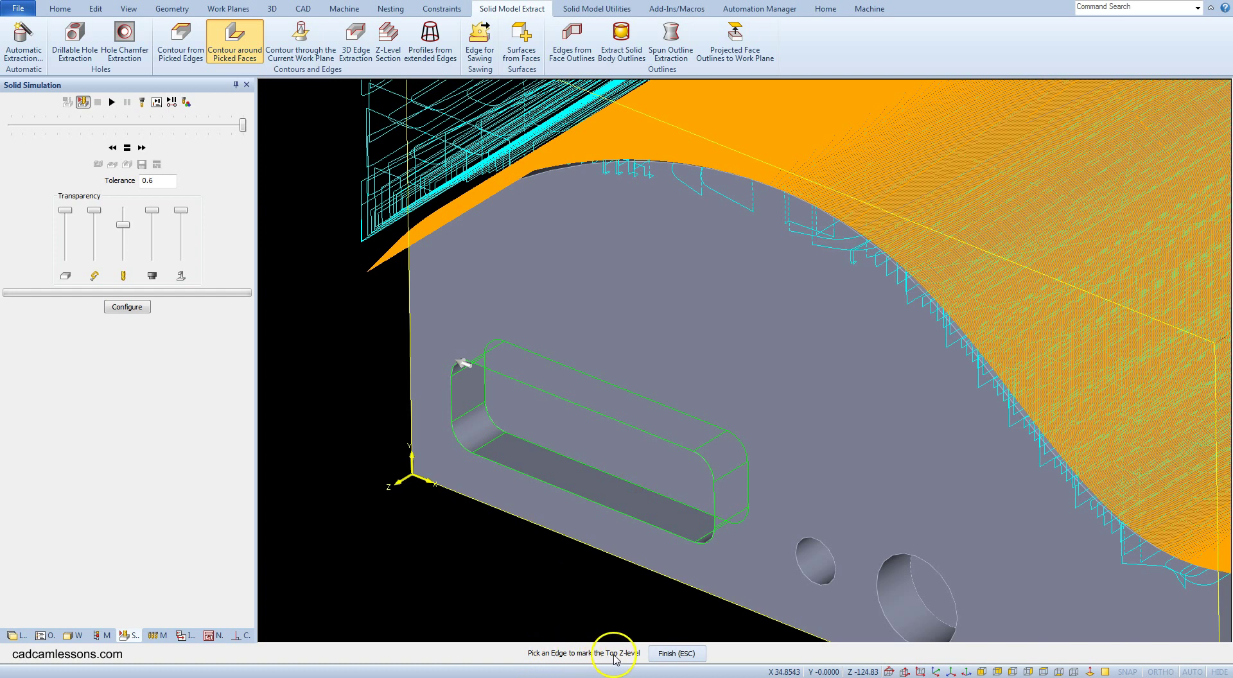
click(585, 499)
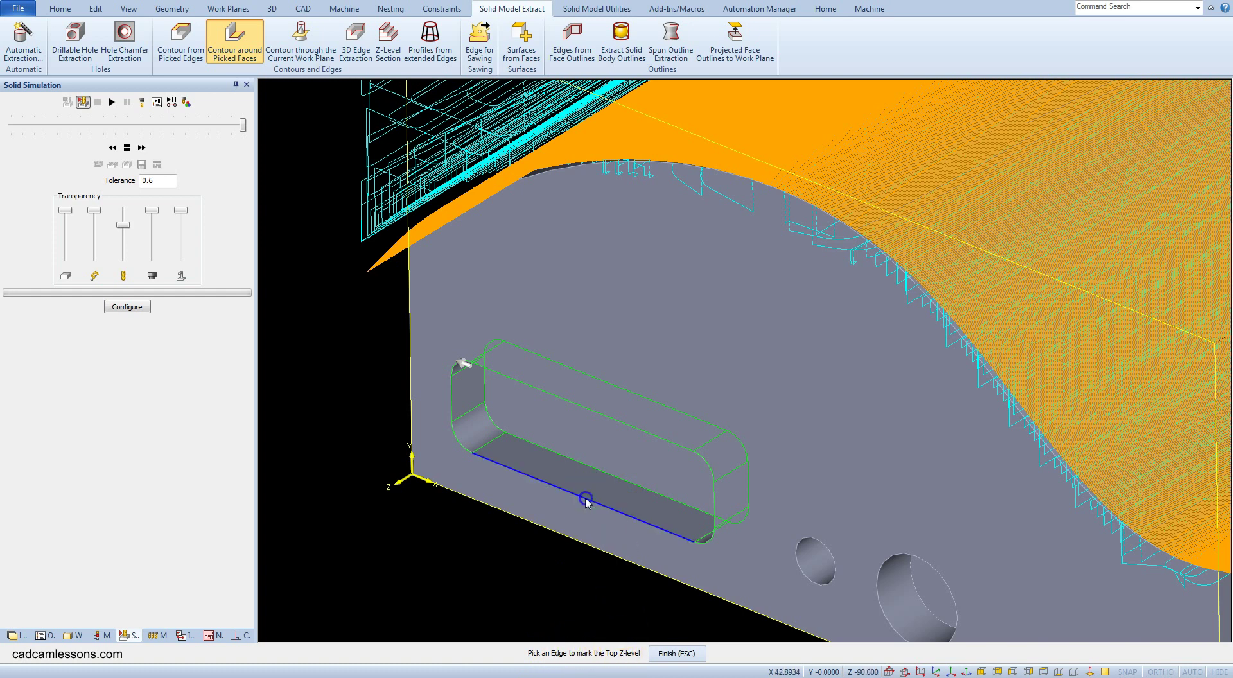
click(499, 577)
right_click(511, 551)
- Extract a contour from the large hole's edge, marking its inner edge as bottom Z-level and its outer edge as top
scroll(469, 446, down, 5)
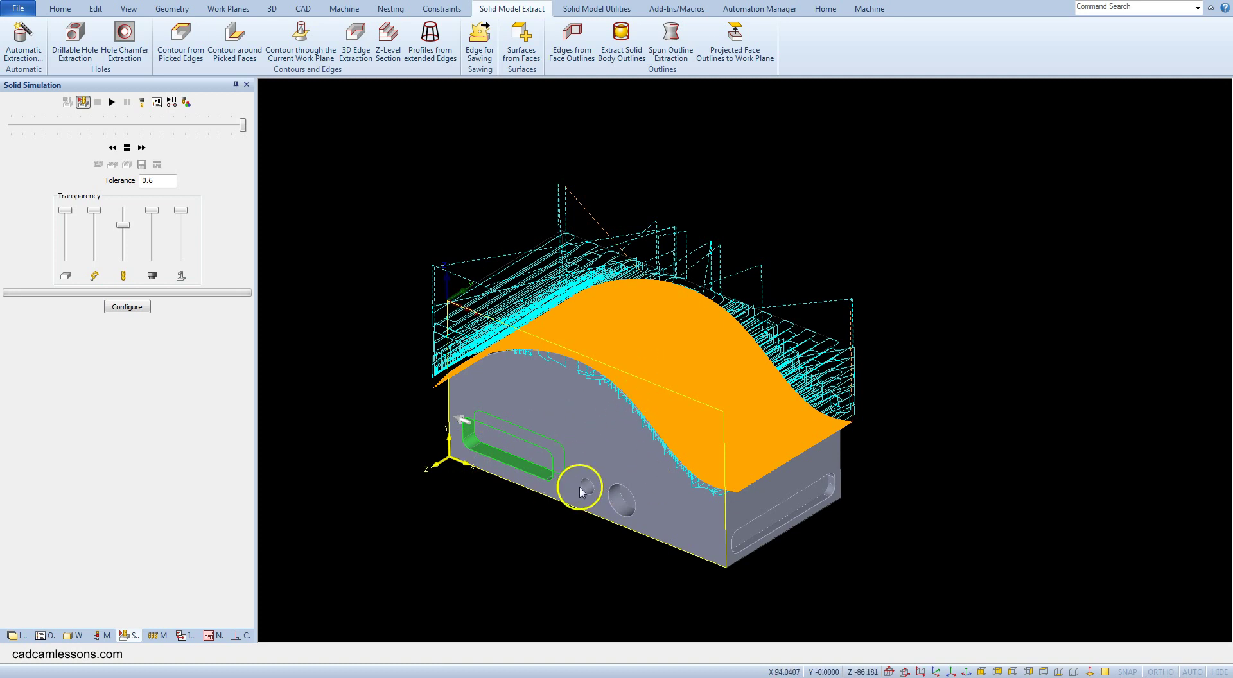
click(181, 56)
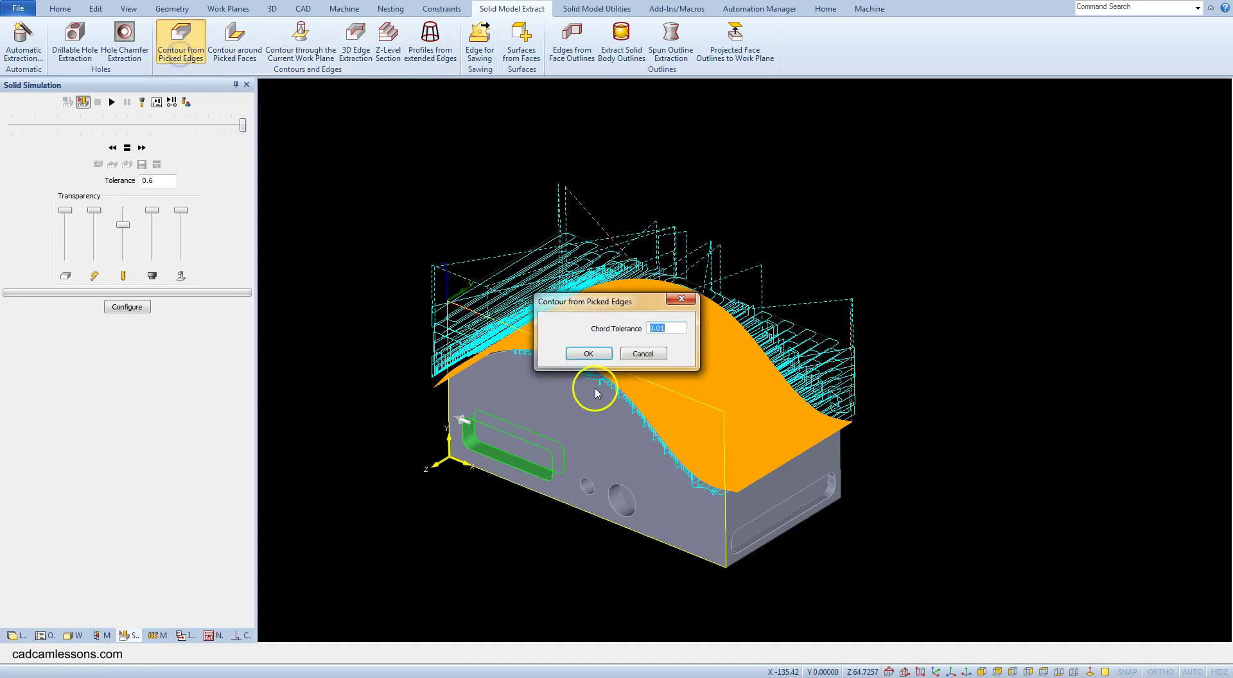
click(591, 350)
click(631, 491)
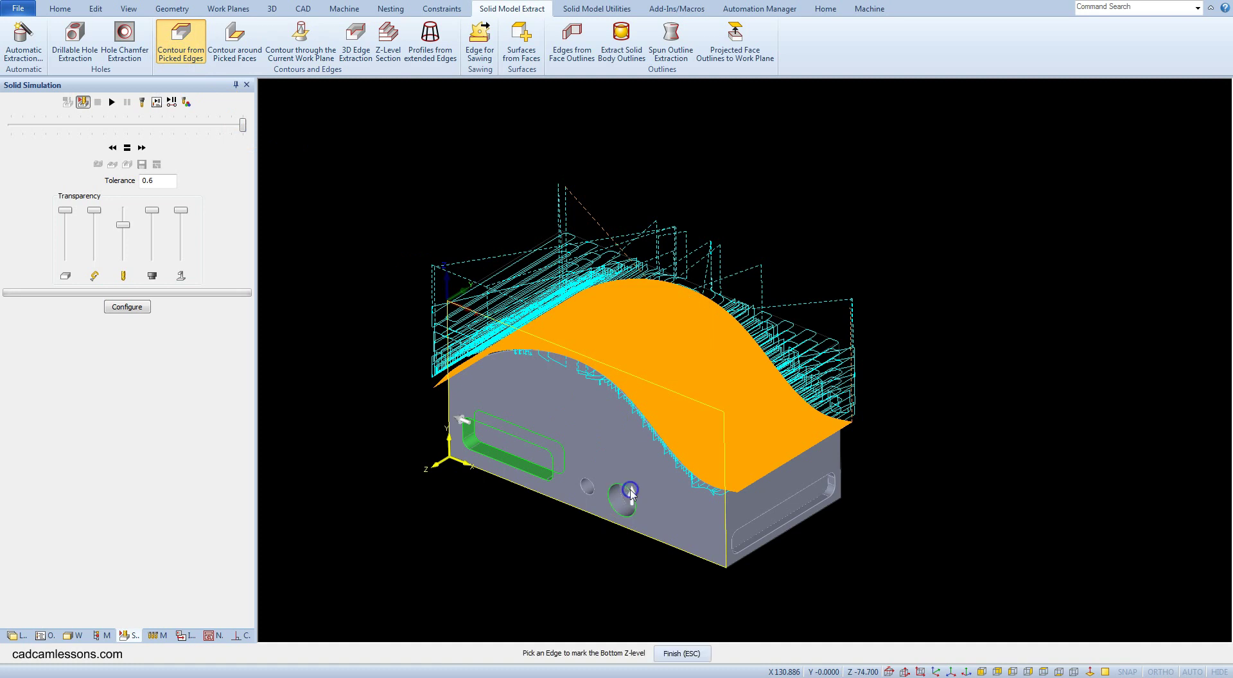
scroll(630, 494, up, 5)
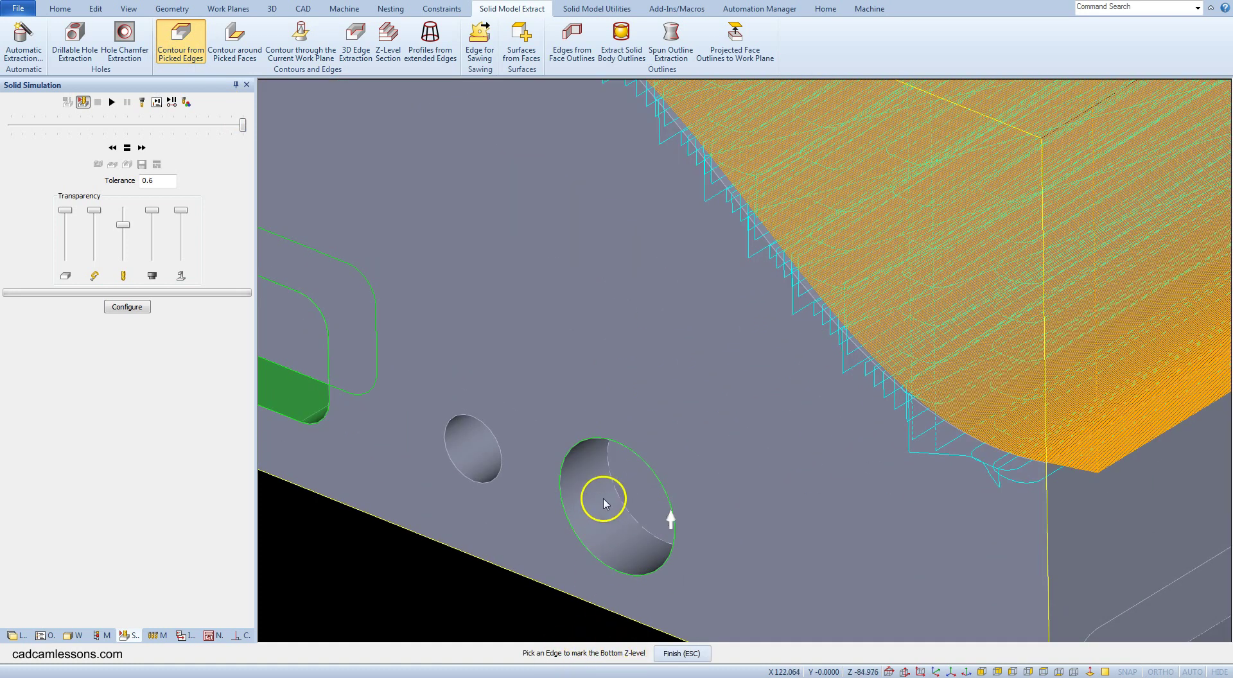
click(613, 489)
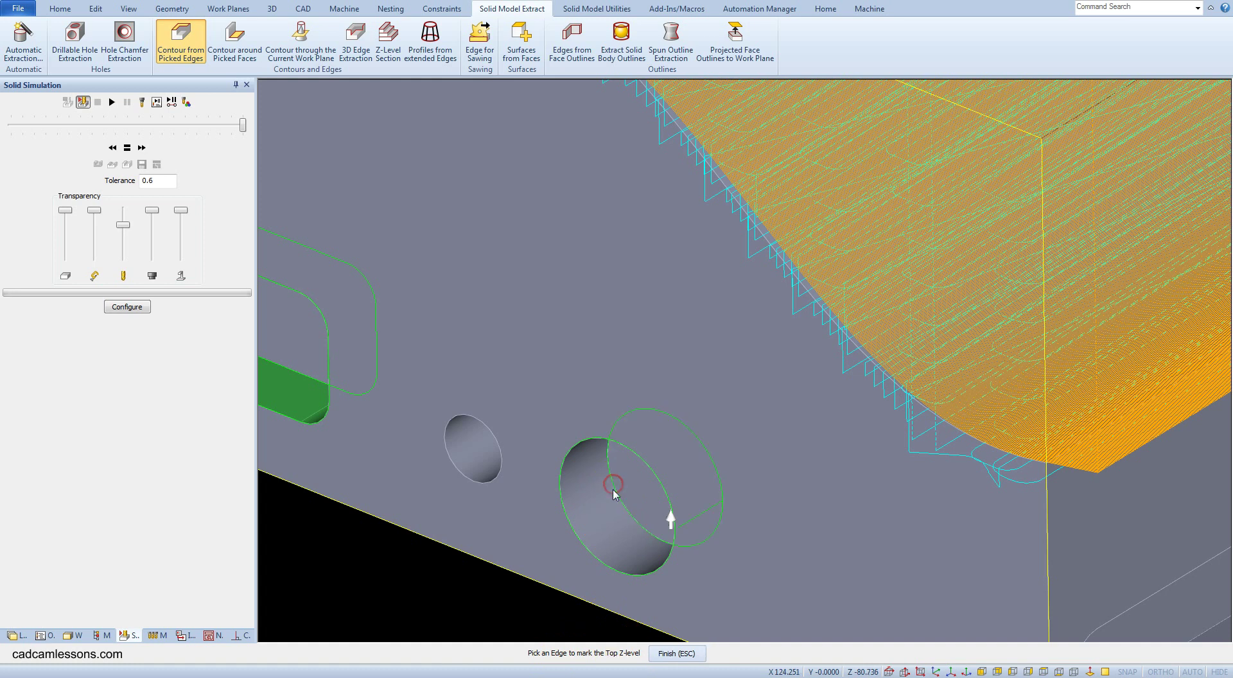
click(573, 528)
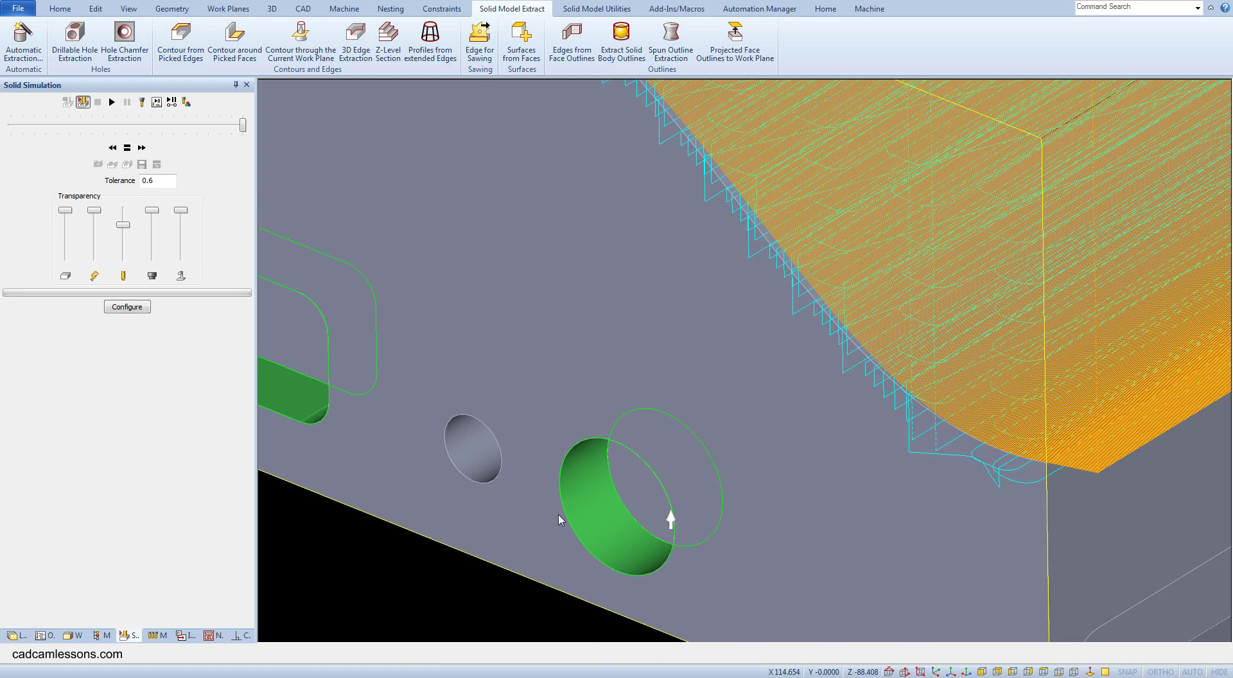
- Extract a contour from the small hole's edge, with its inner edge as bottom Z-level and its outer edge as top
mouse_move(564, 519)
middle_down()
mouse_move(638, 473)
mouse_move(586, 574)
mouse_move(784, 453)
middle_up()
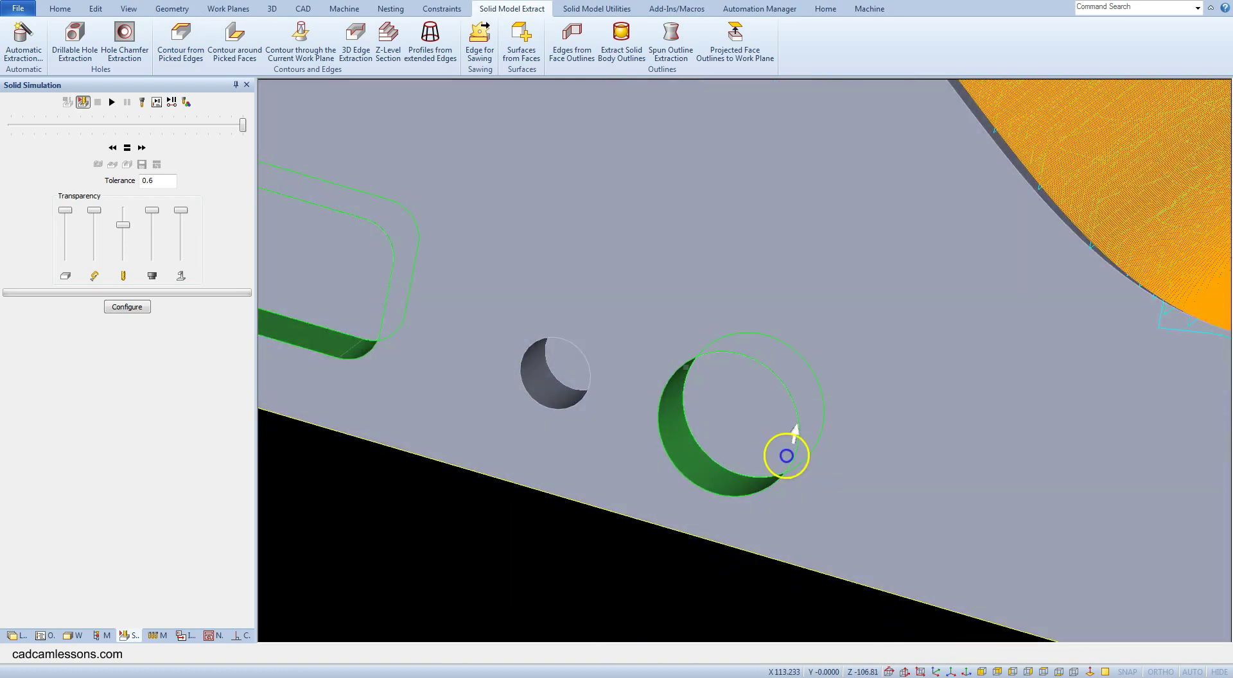
click(180, 44)
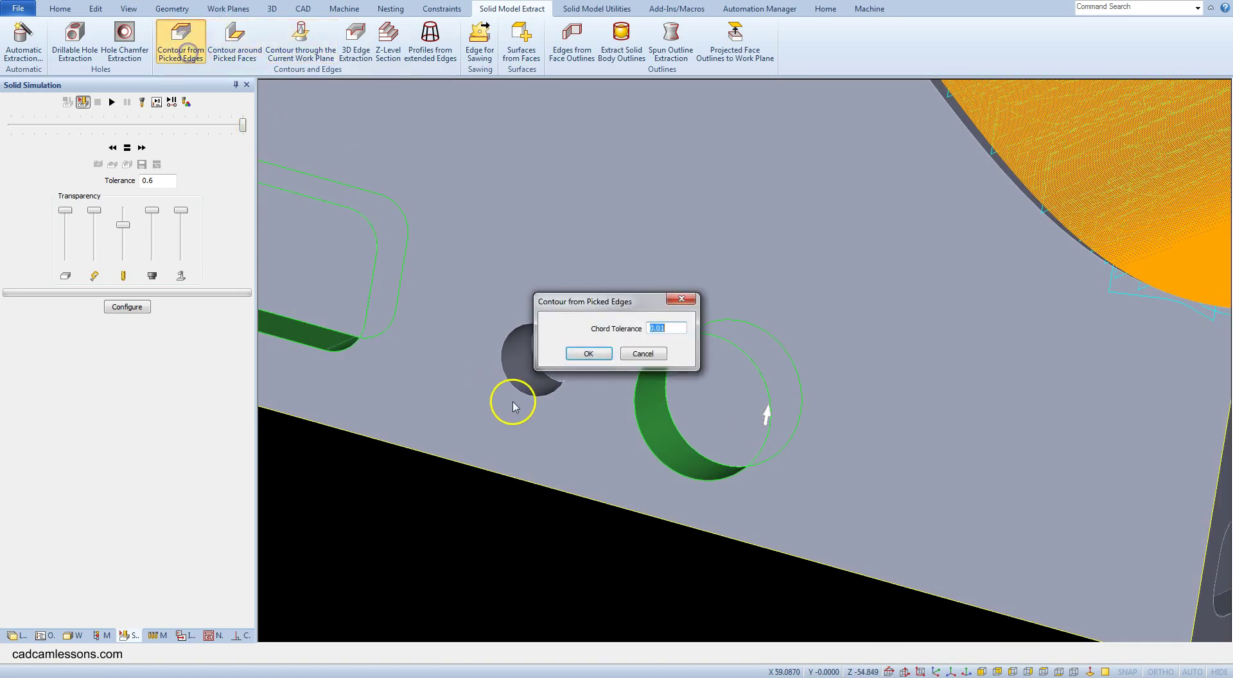
click(589, 354)
click(564, 359)
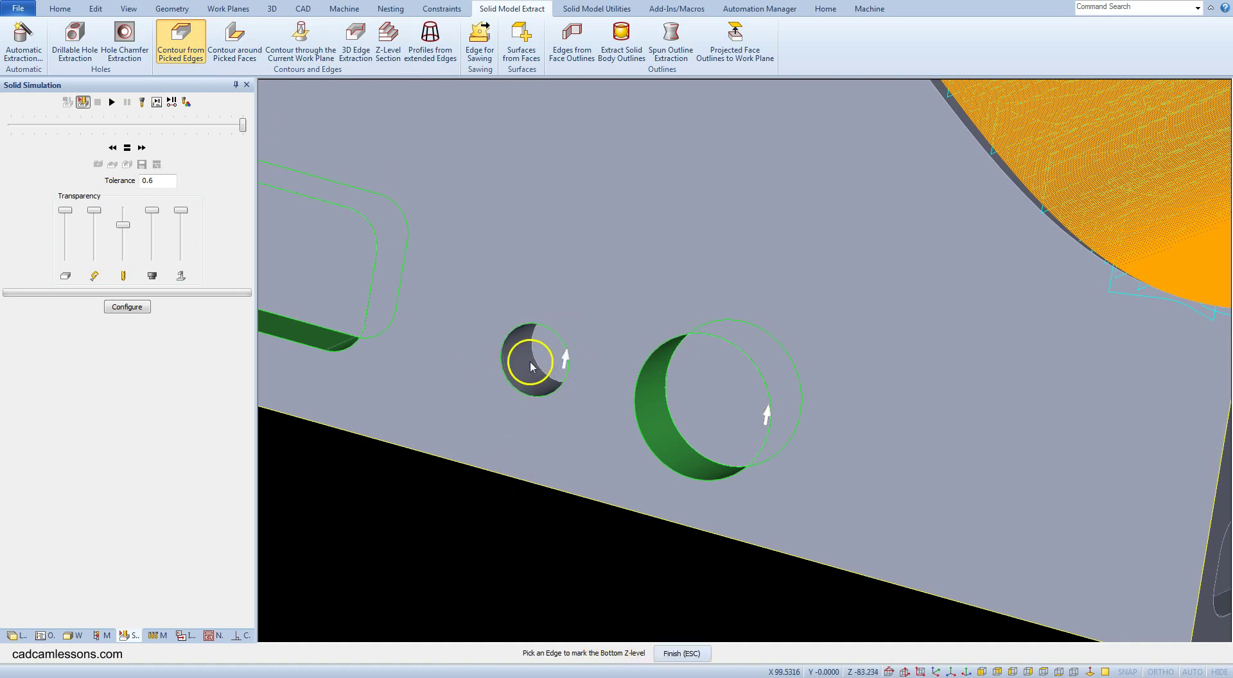
click(533, 358)
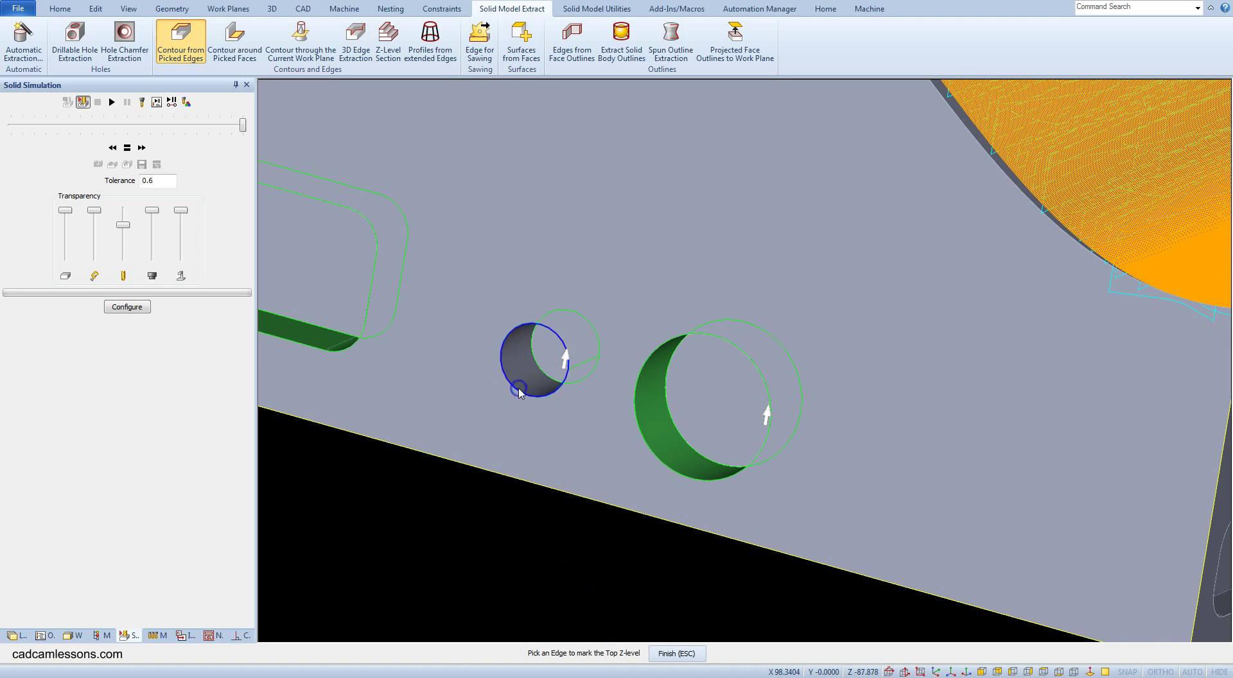
click(518, 393)
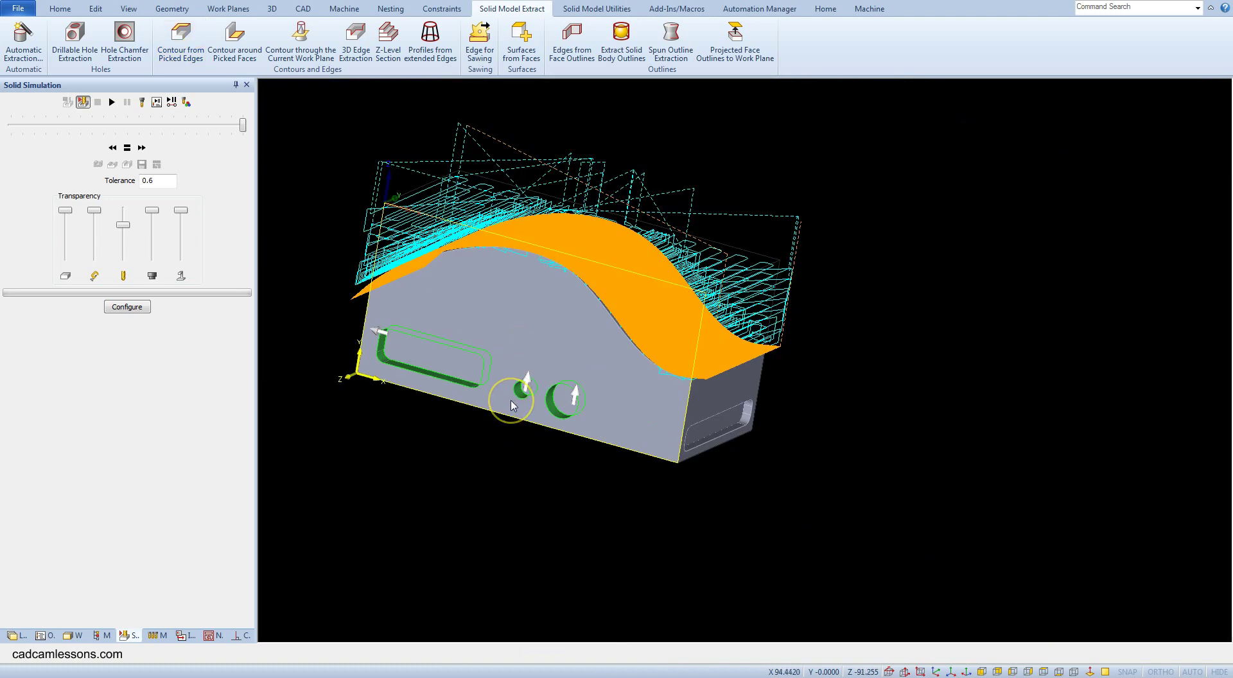
- Create a work plane from the short end face and set its origin at the lower corner shared with the long side face
middle_drag(460, 344, 484, 421)
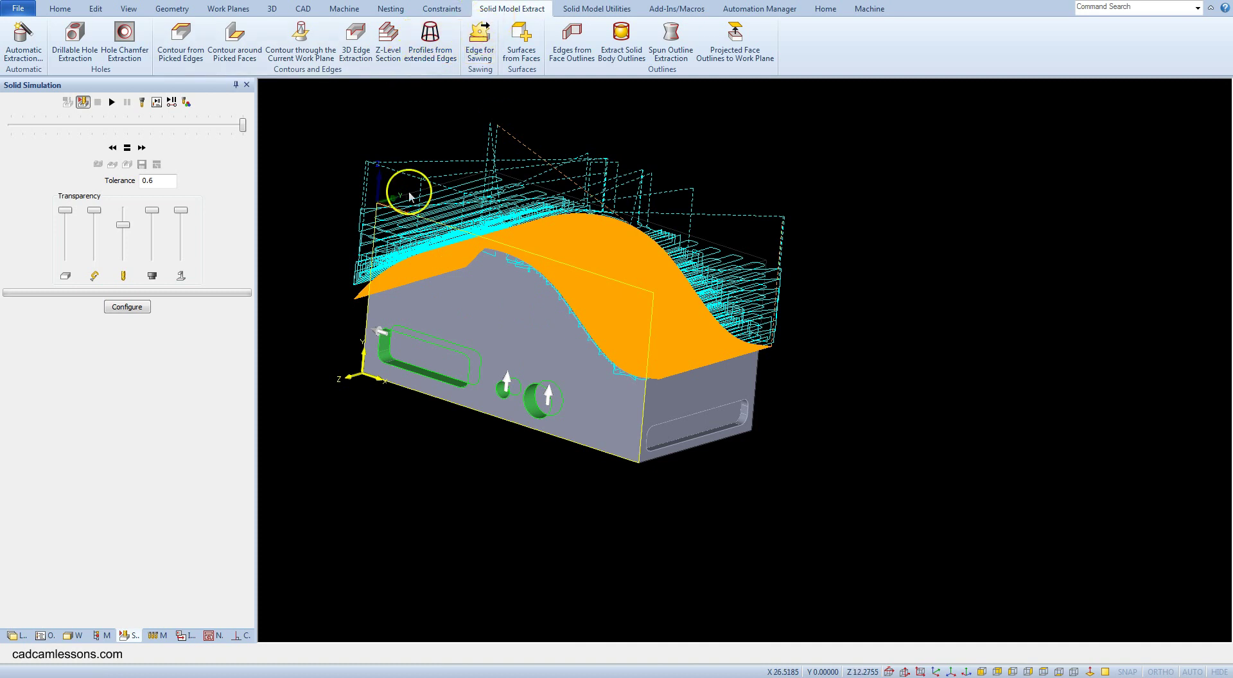
click(234, 8)
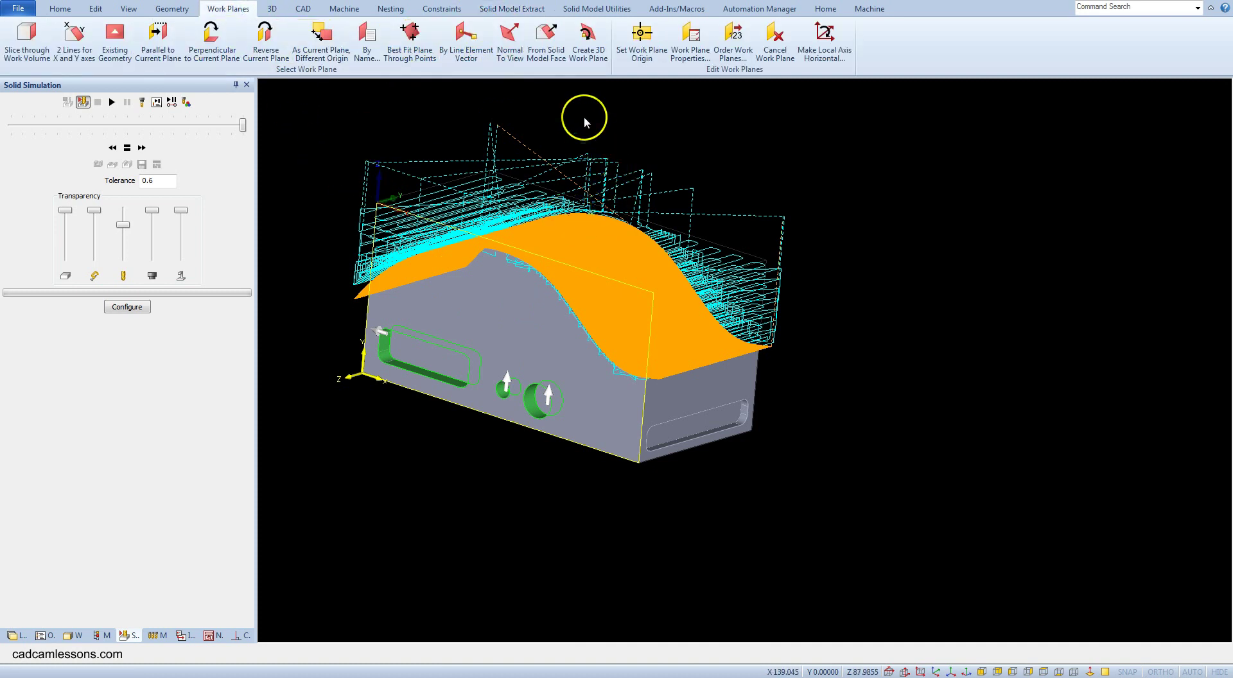
click(548, 57)
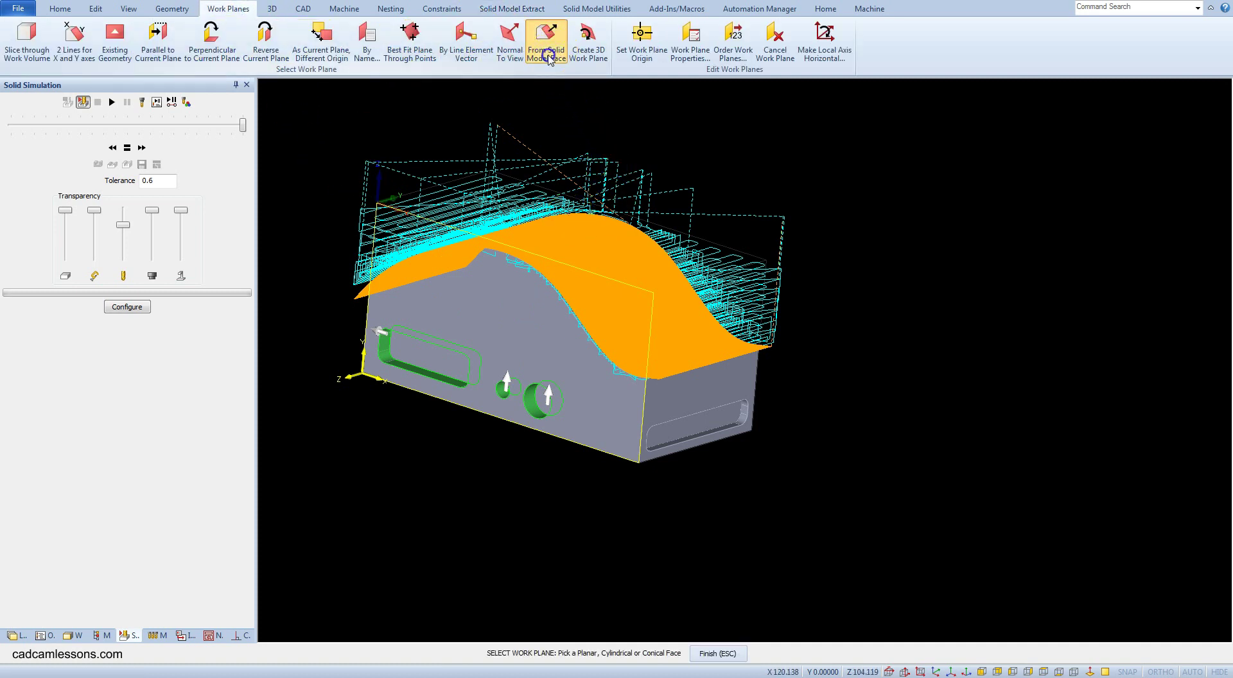
click(676, 389)
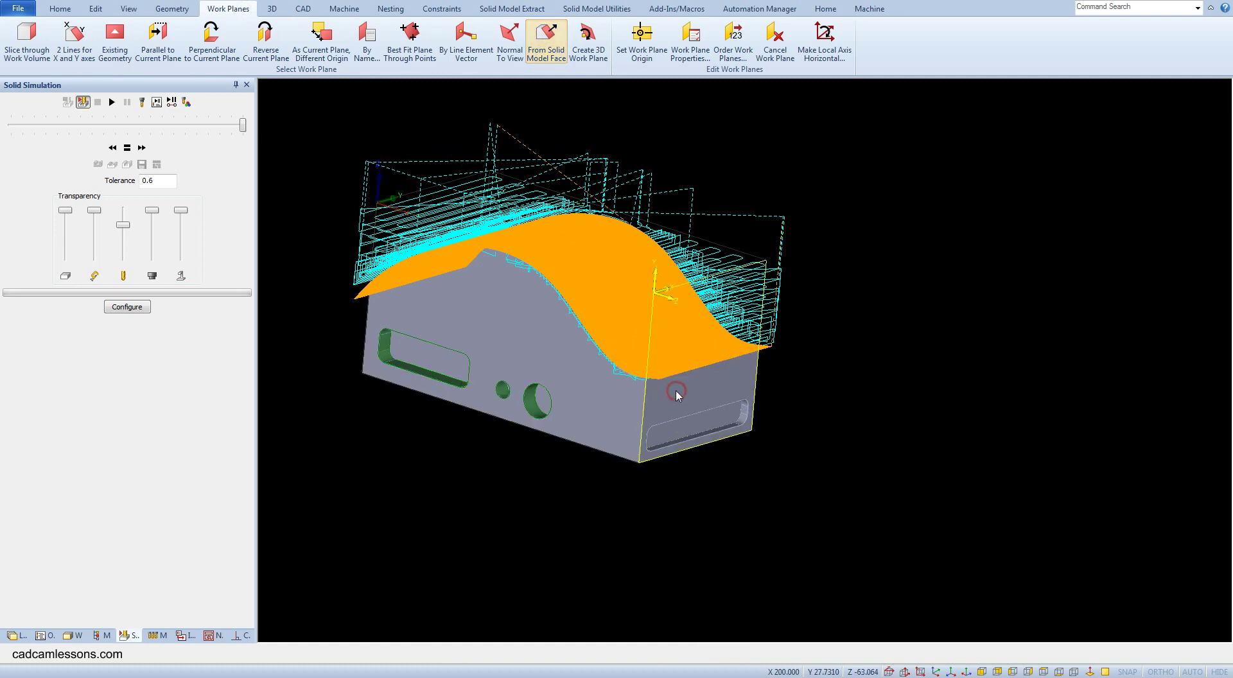
click(642, 55)
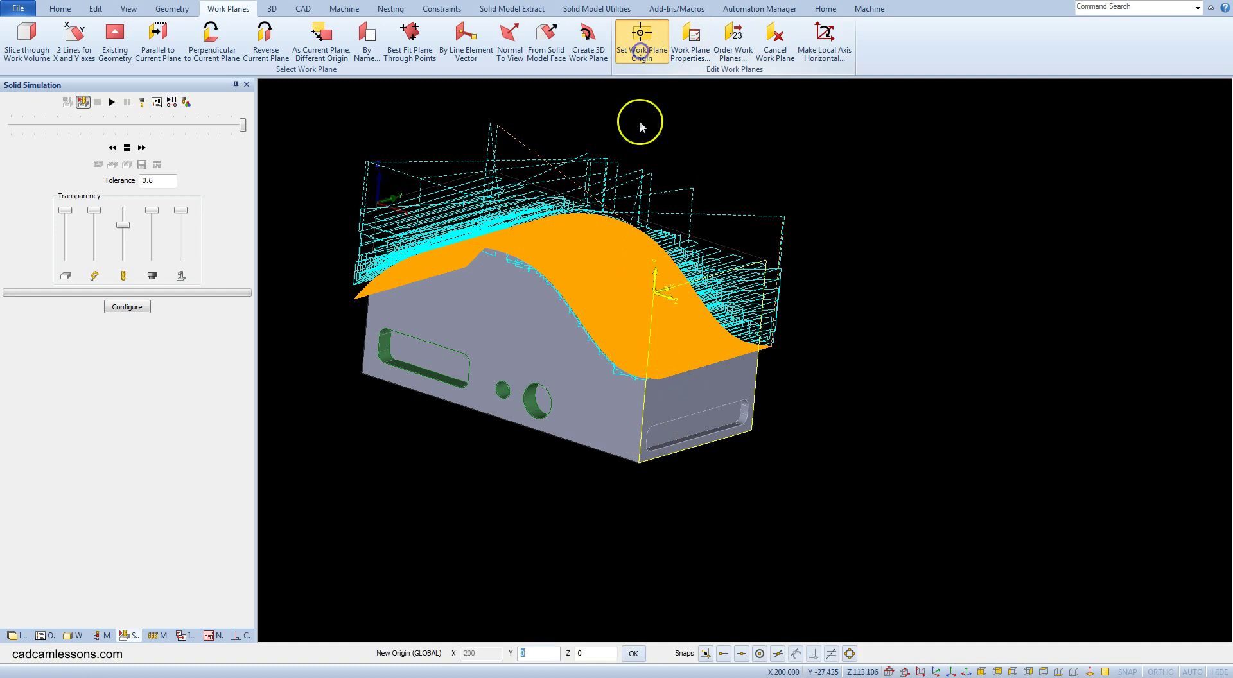
click(738, 655)
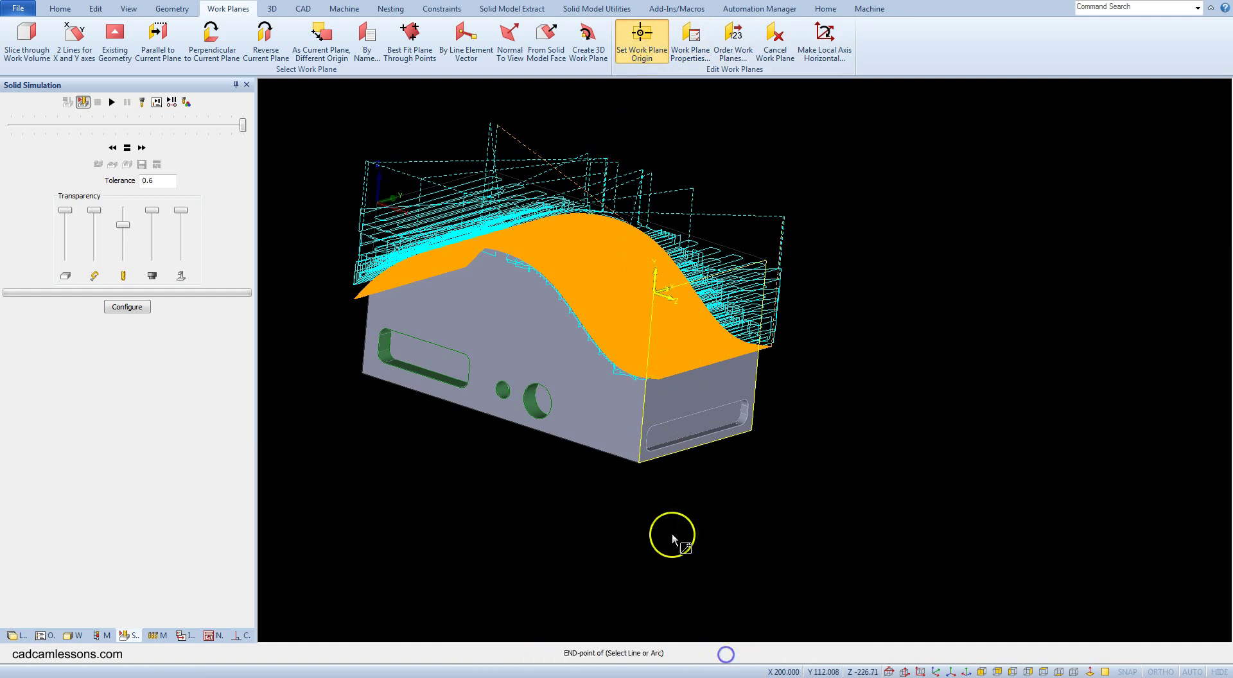
click(639, 461)
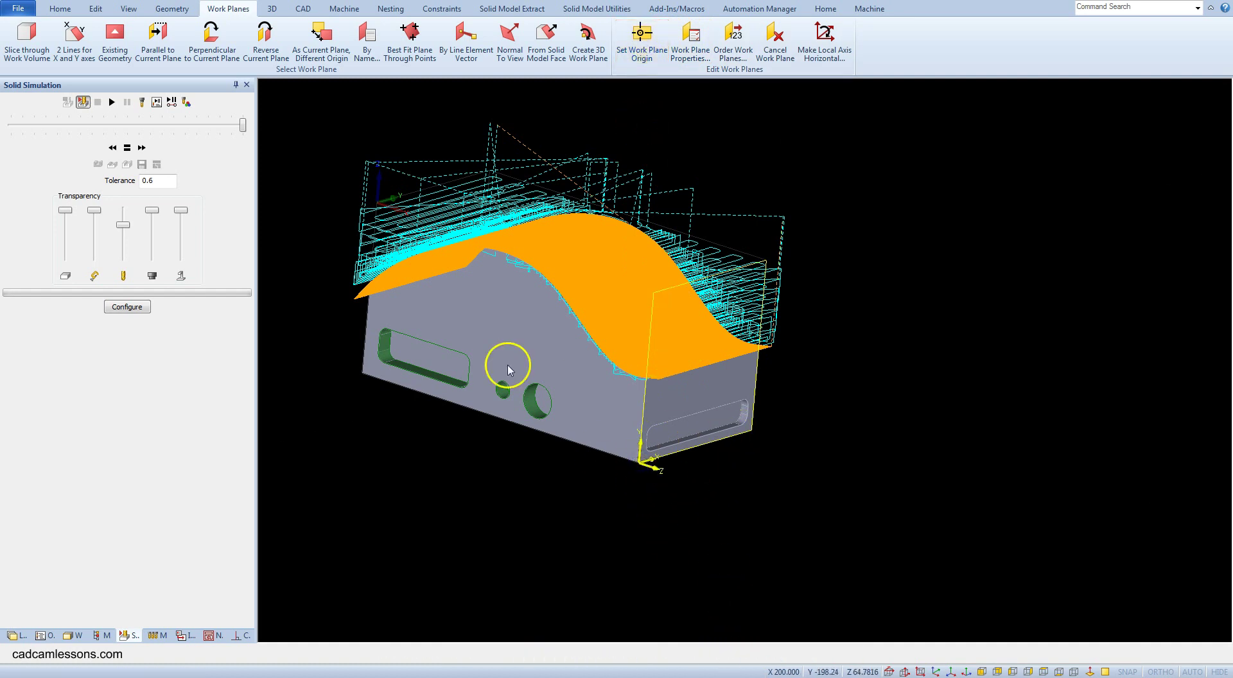
- Extract a contour around the end face slot's floor, marking the bottom and top Z-levels from the slot's edges
click(517, 10)
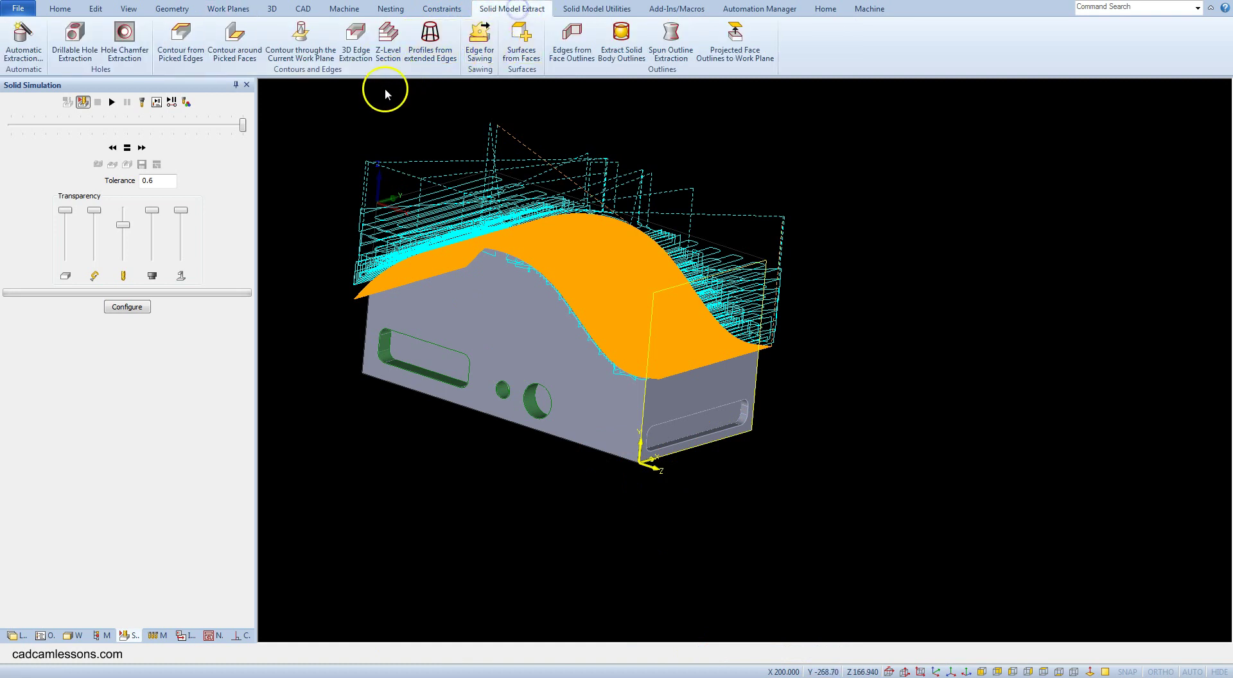
click(240, 56)
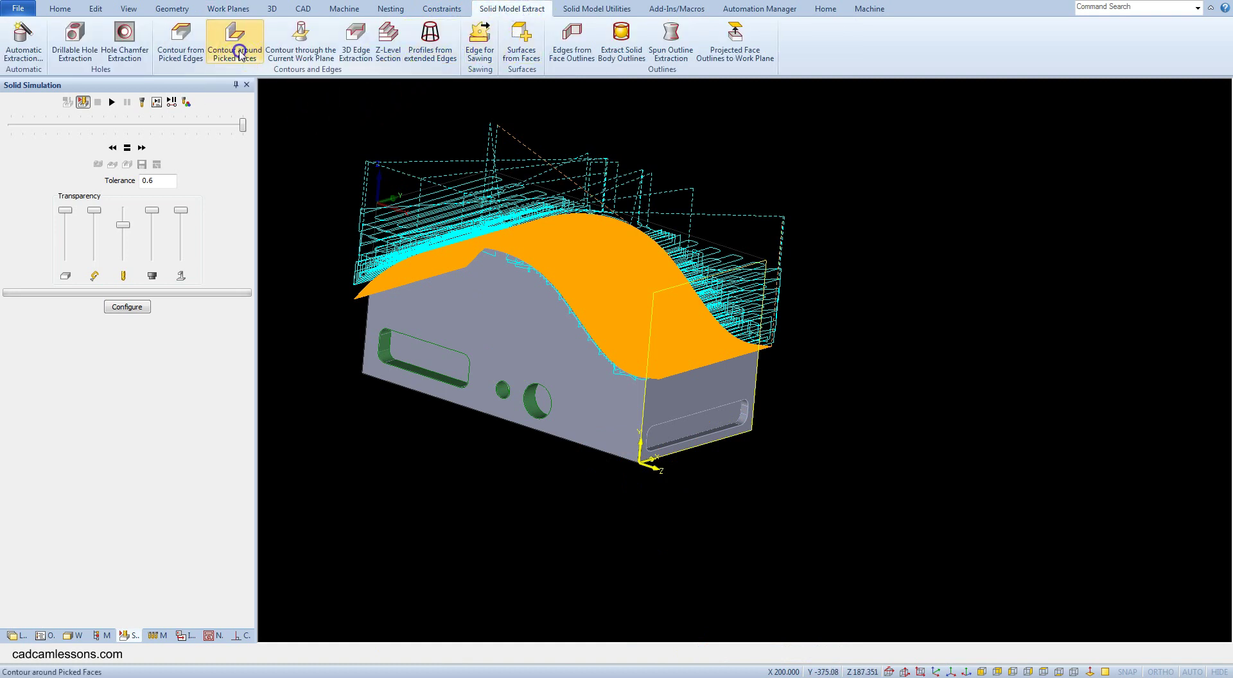
click(591, 351)
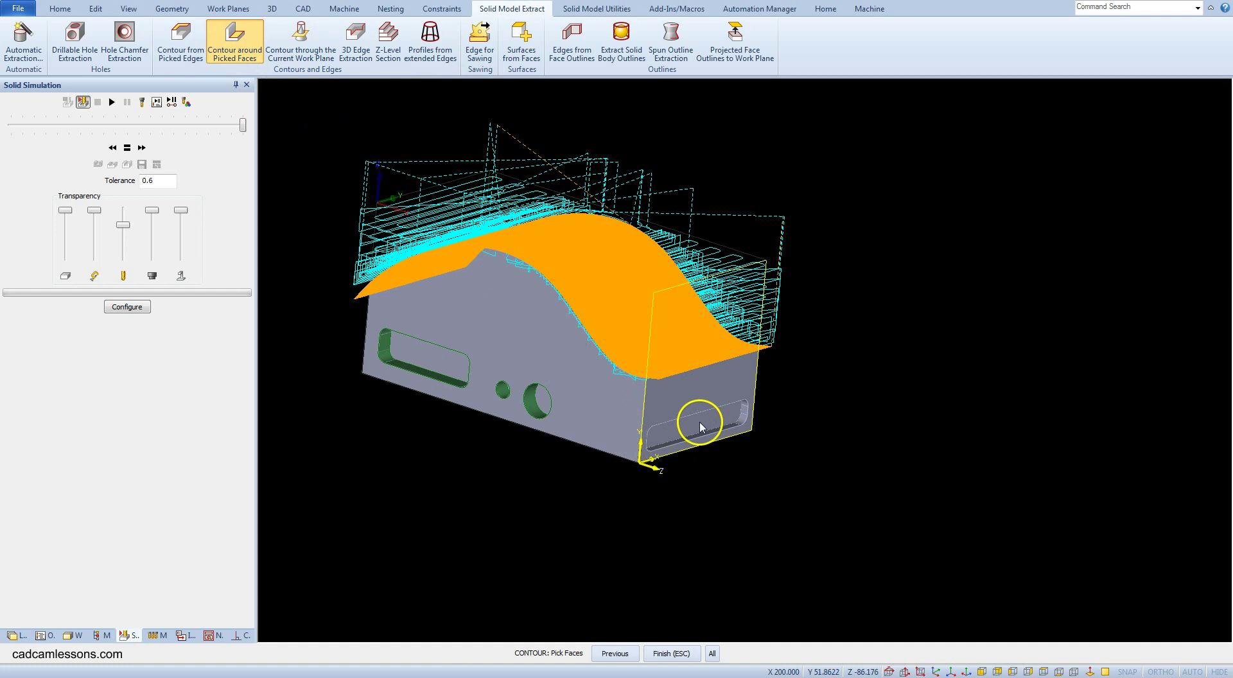
click(697, 425)
scroll(698, 420, up, 5)
right_click(699, 421)
click(698, 453)
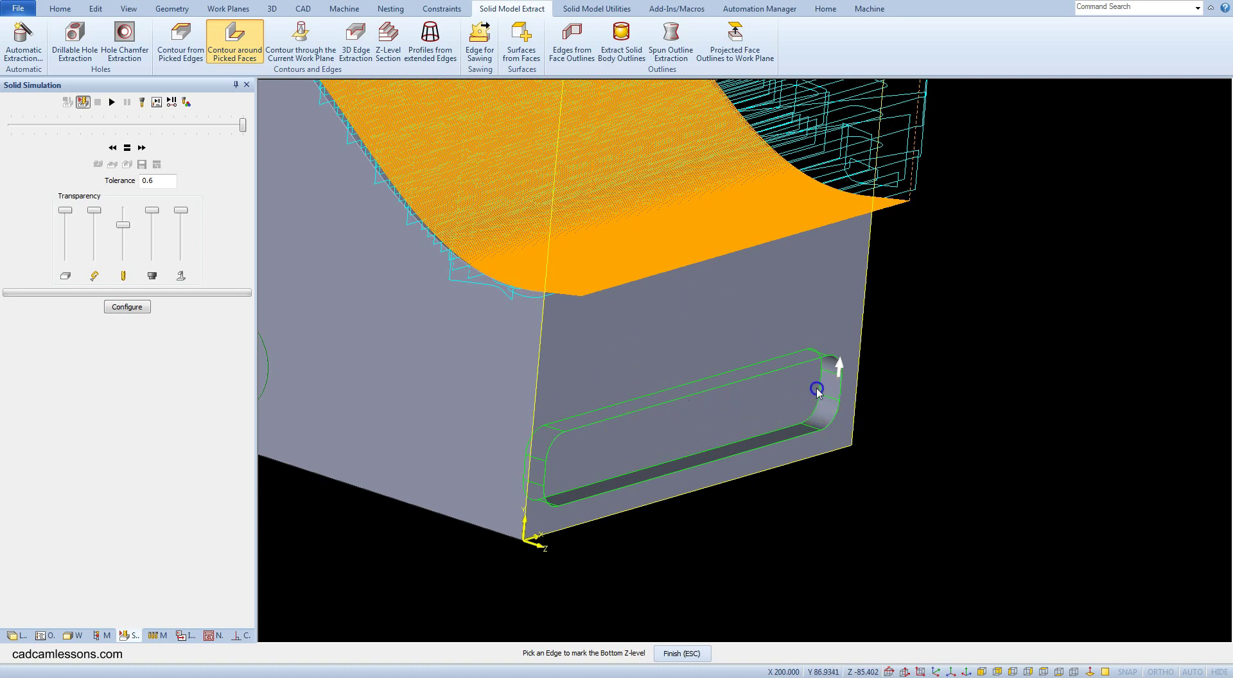
click(730, 399)
middle_drag(719, 453, 482, 353)
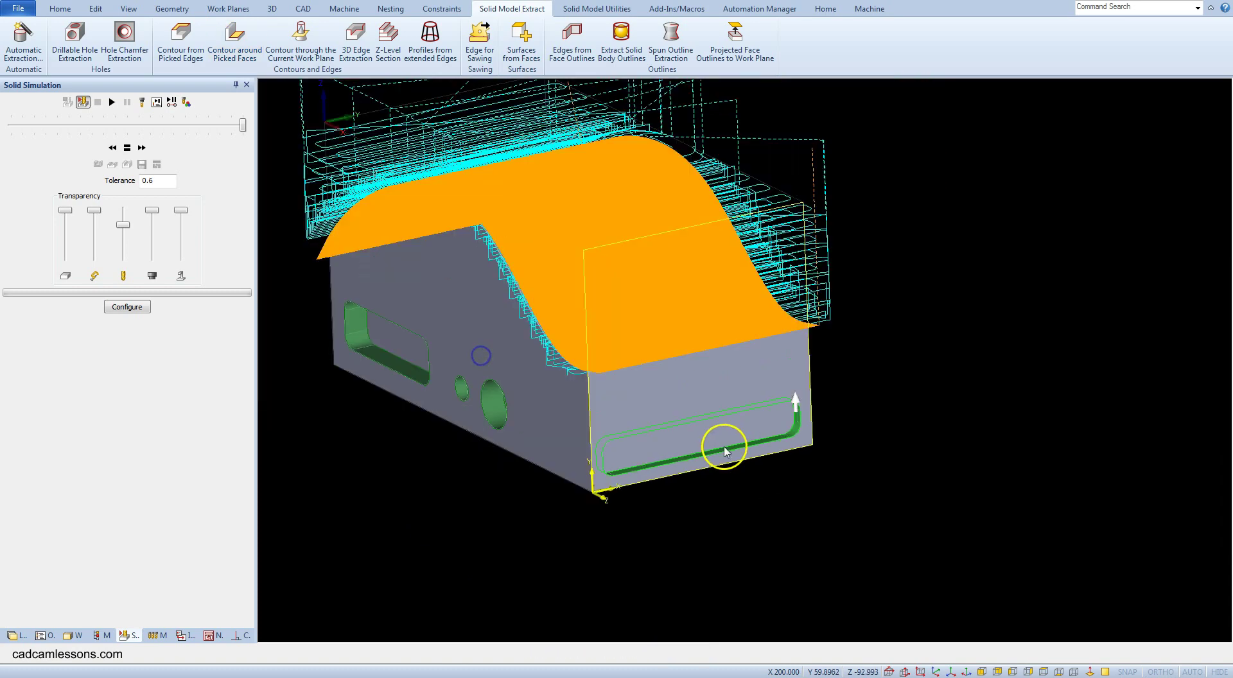
- Create a work plane from the opposite long side face and set its origin at the lower corner shared with the slotted end face
scroll(724, 452, down, 2)
middle_drag(723, 449, 854, 530)
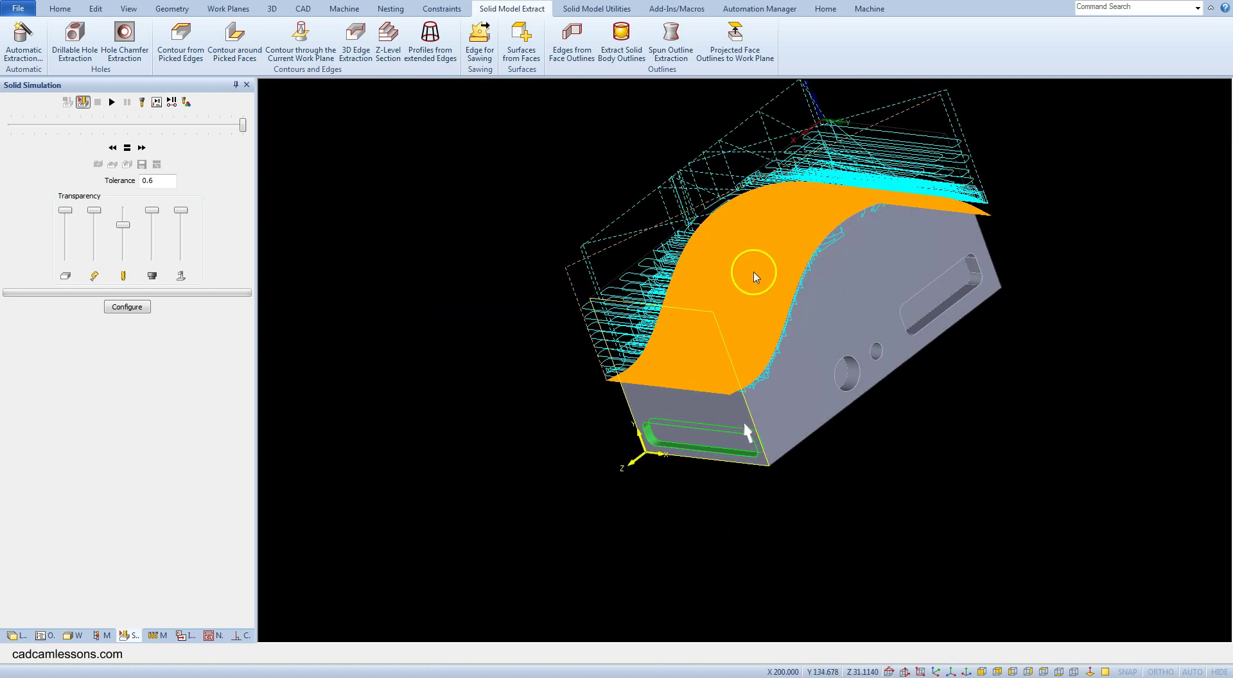
click(230, 9)
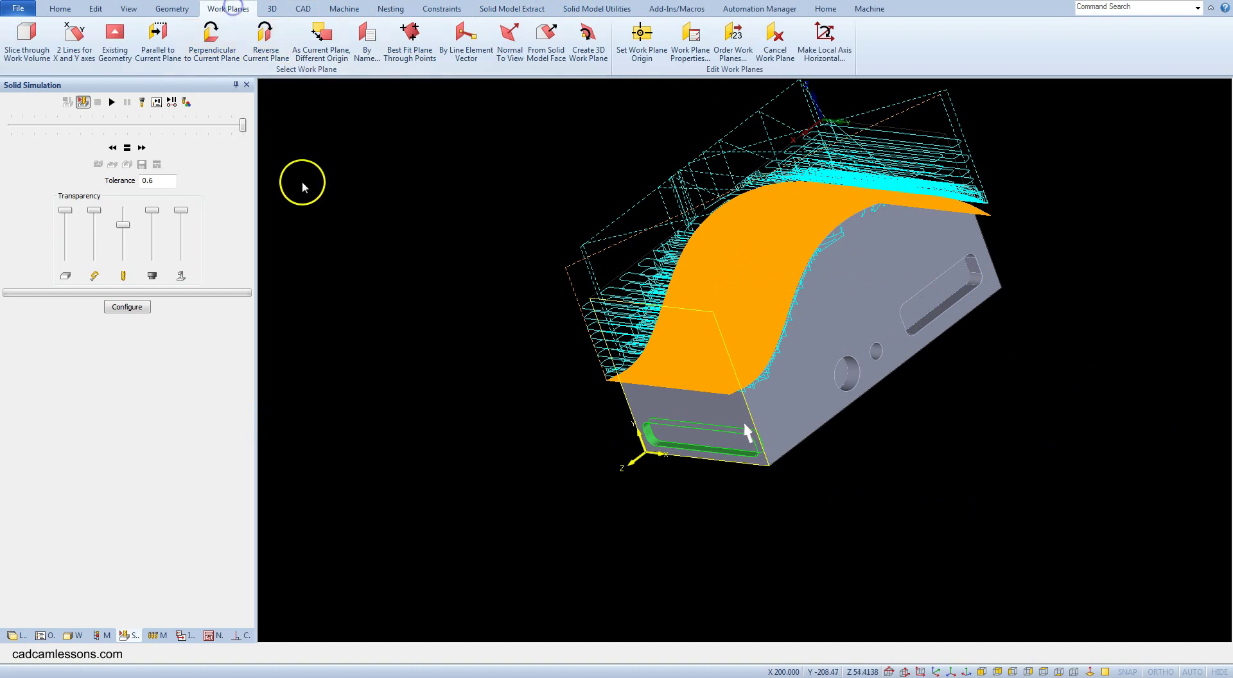
click(547, 41)
click(845, 256)
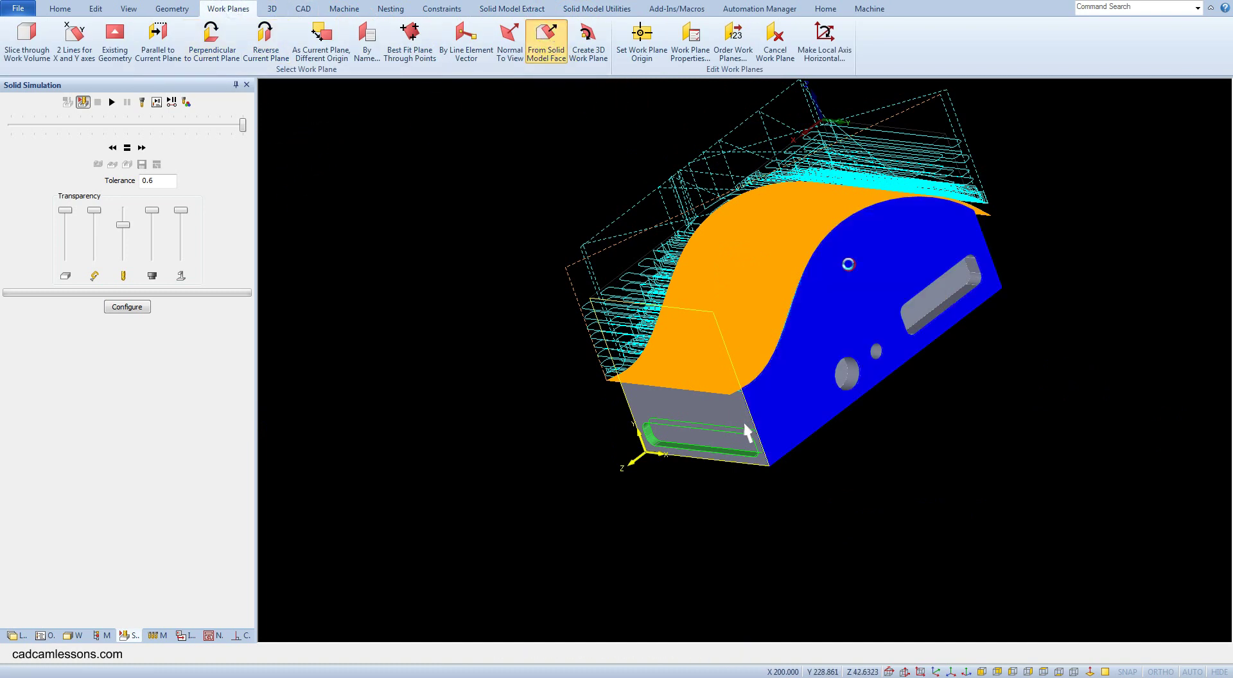
click(861, 152)
click(641, 57)
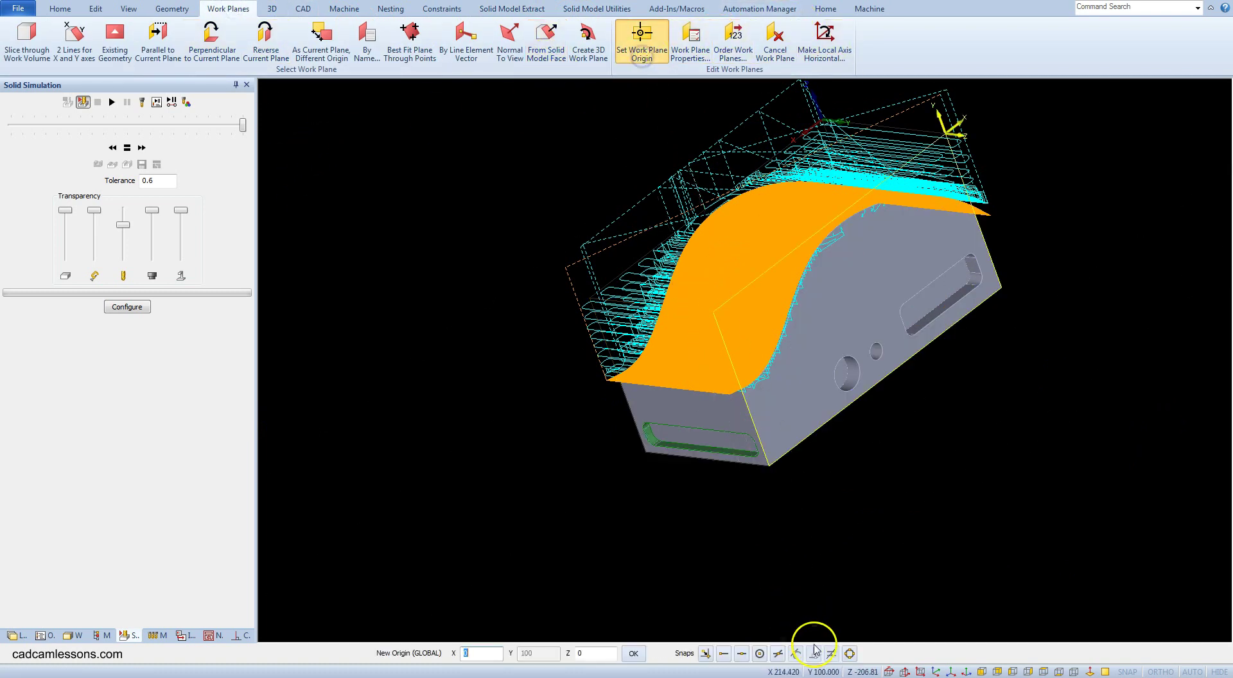
click(723, 653)
click(783, 472)
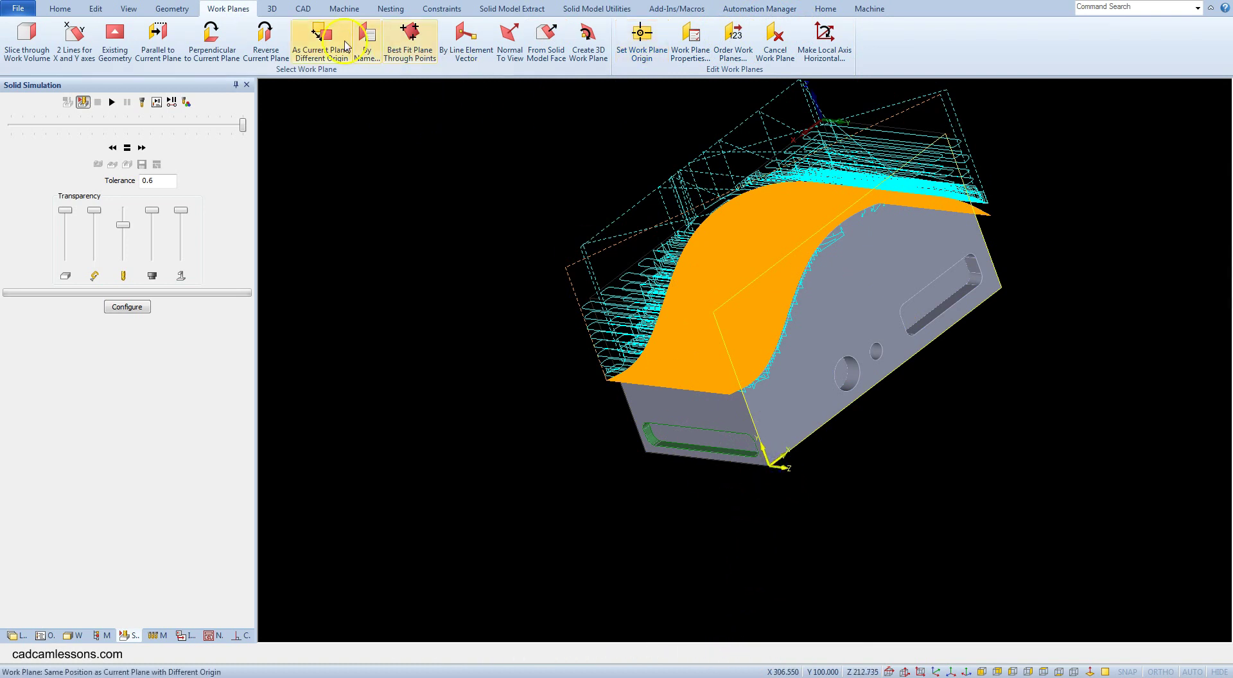
- Extract a contour around the floor face of the slot on the second long side
click(507, 8)
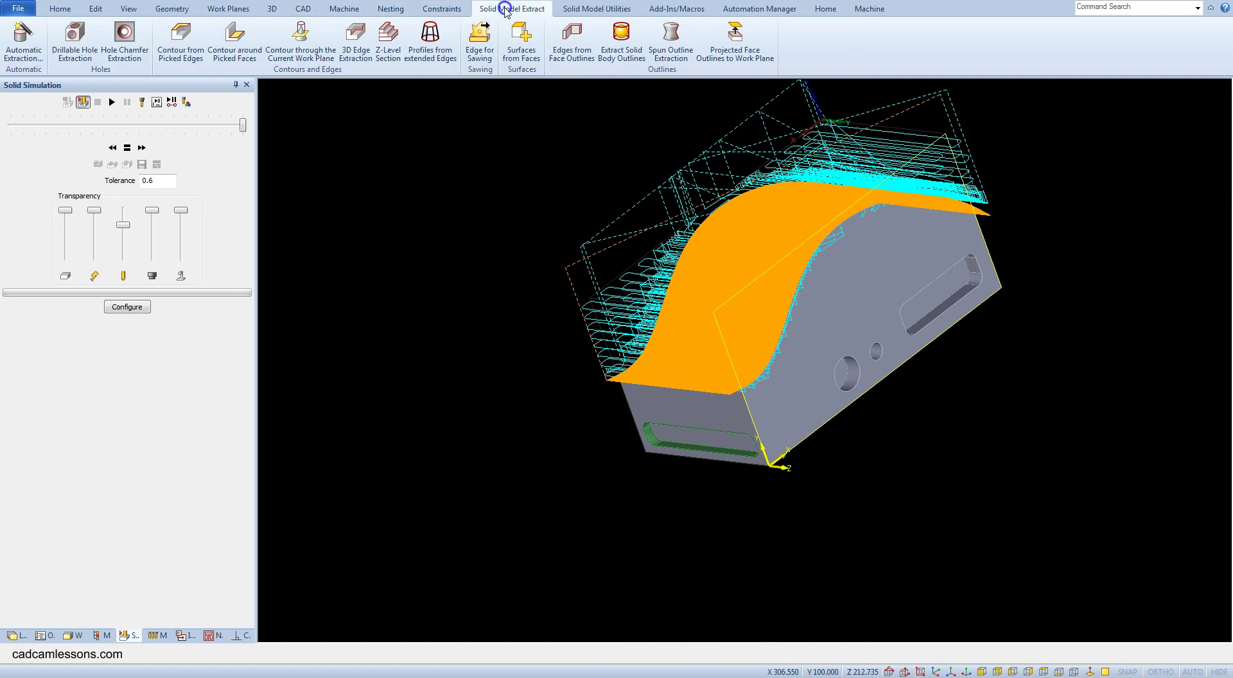
click(244, 59)
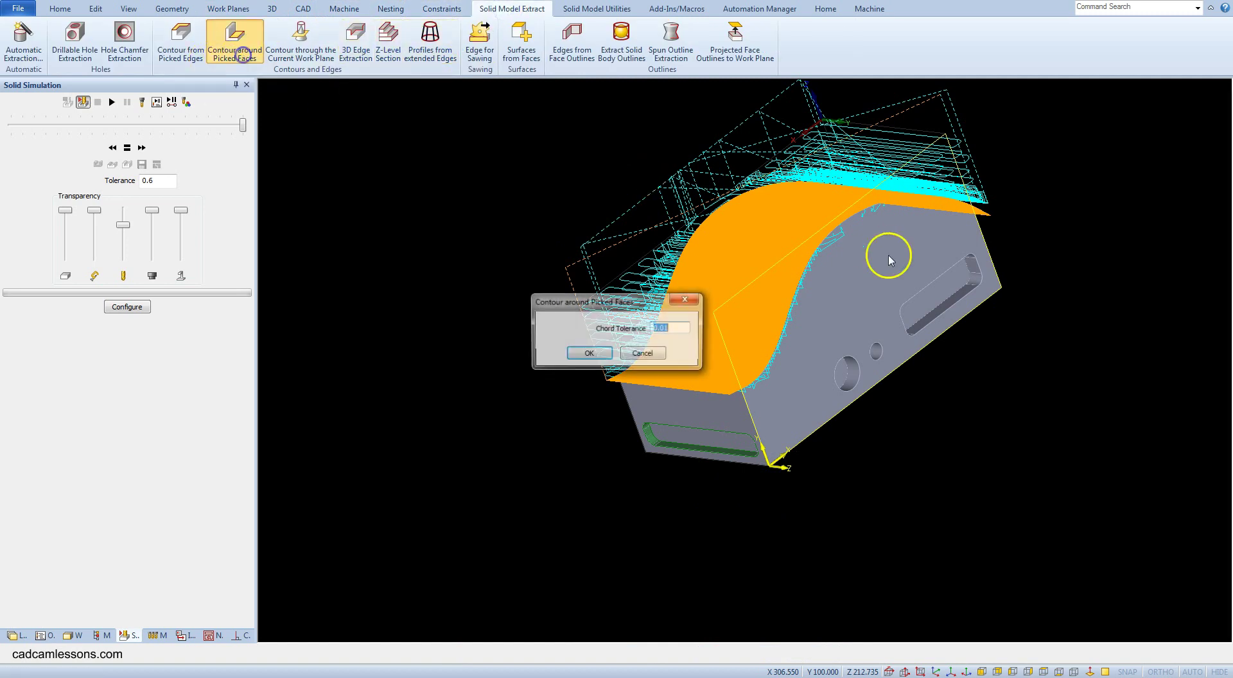
click(602, 354)
click(996, 295)
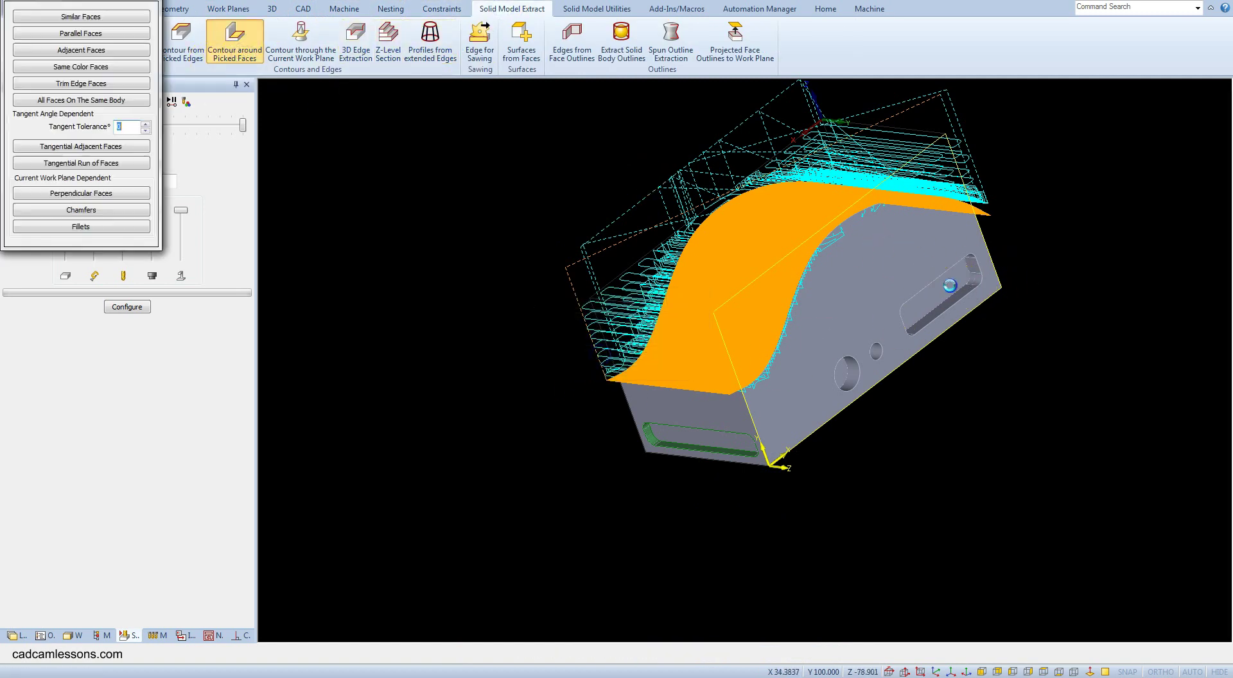
click(949, 286)
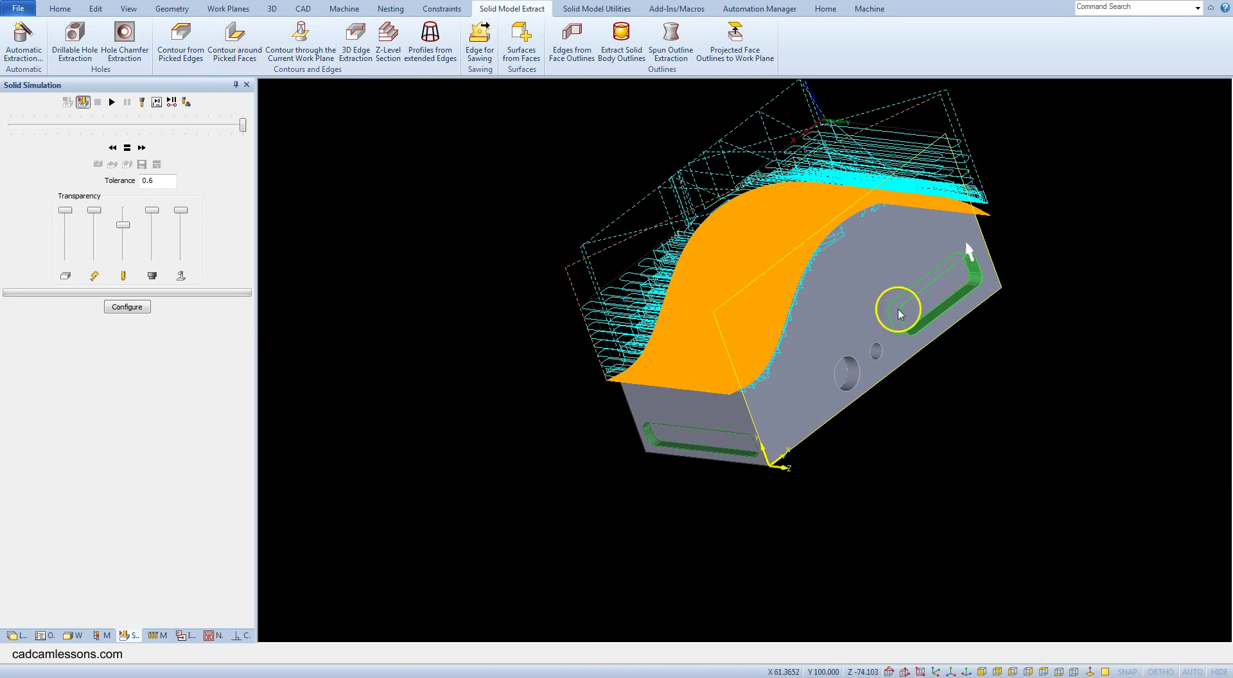
- Extract a contour around the floor face of the large hole on the second long side
click(232, 59)
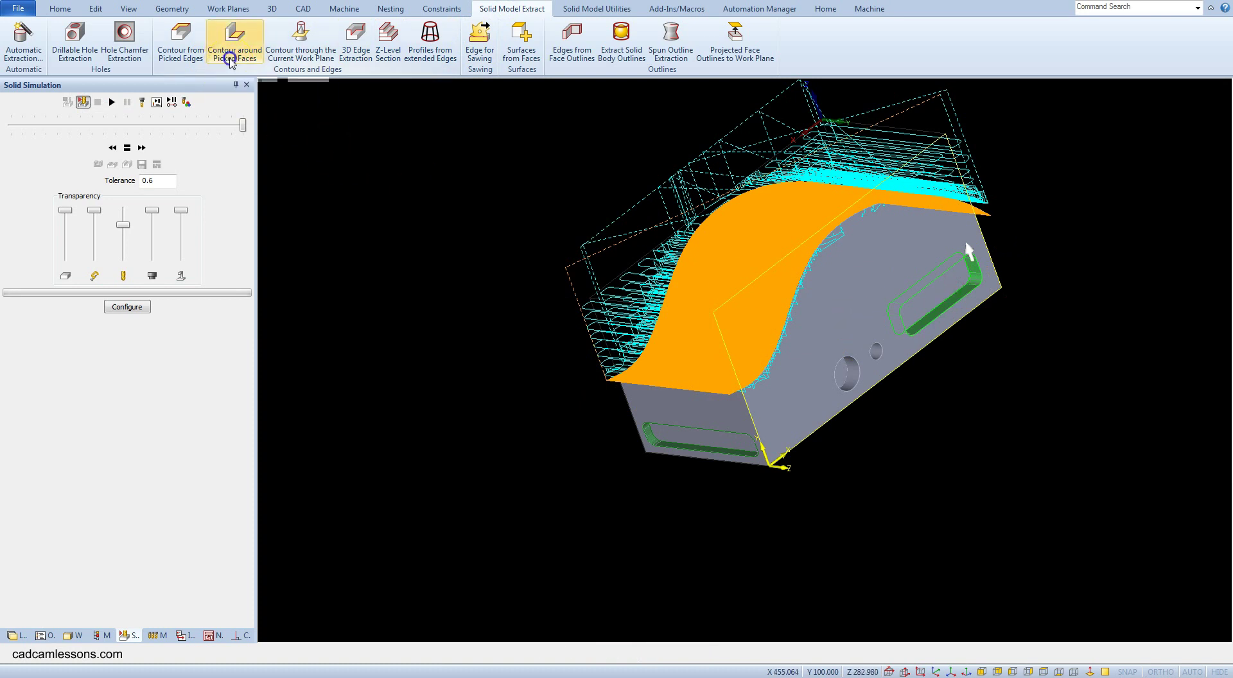
click(588, 353)
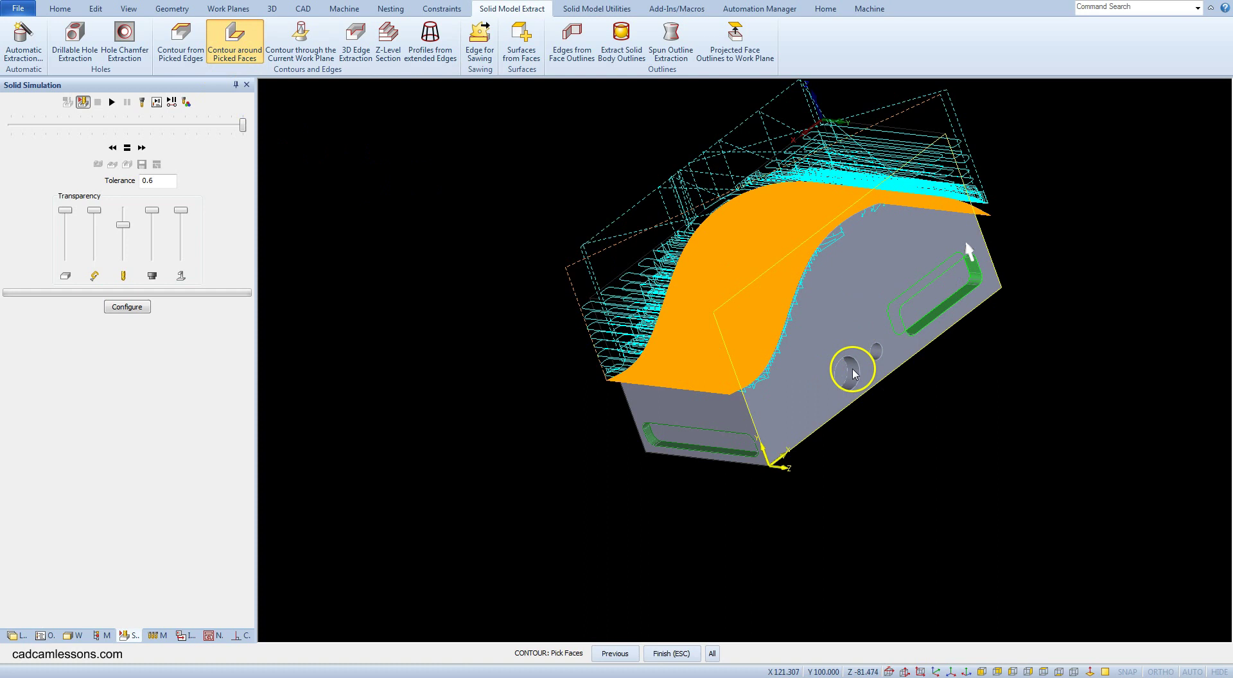
click(844, 374)
click(844, 374)
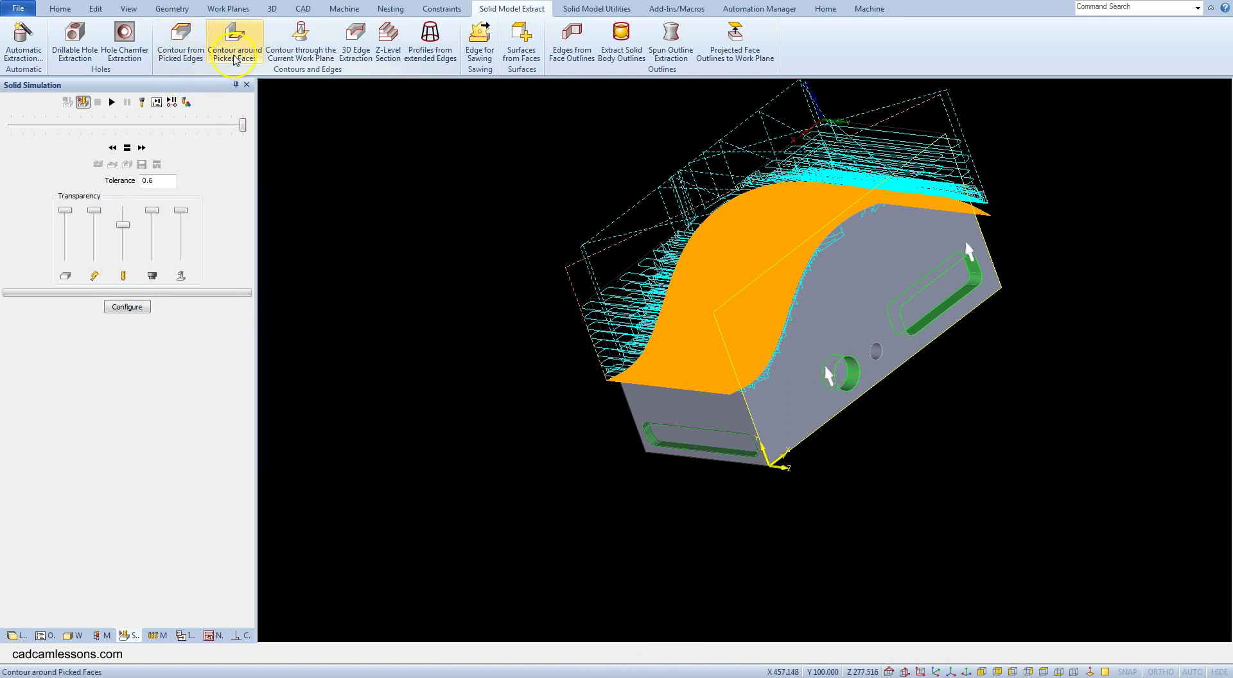
- Extract a contour around the small hole's floor face on the second long side, using a chord tolerance of 0.01
click(234, 59)
click(591, 353)
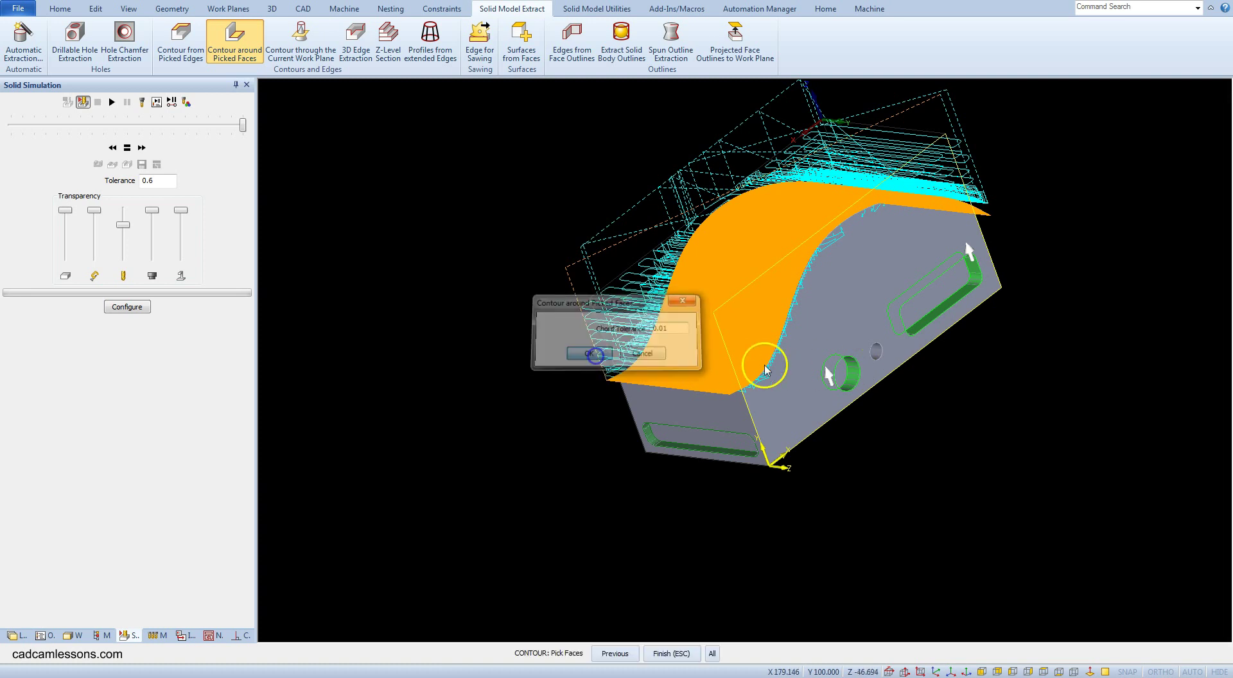
scroll(876, 352, up, 6)
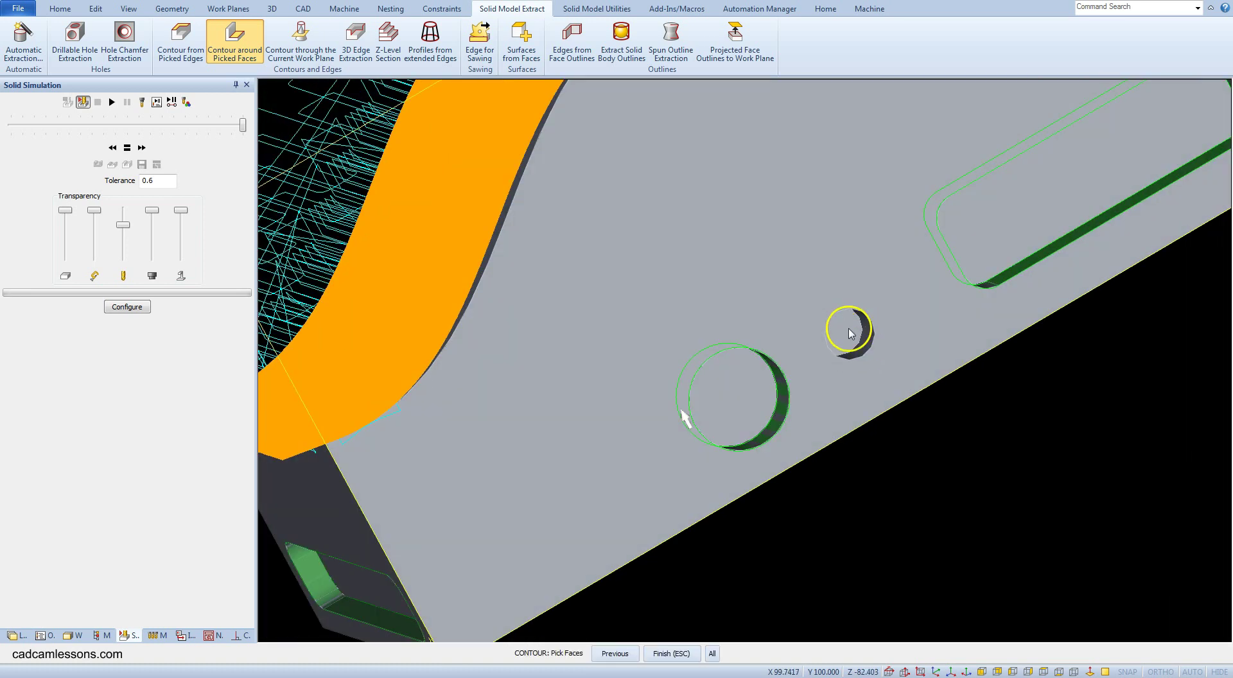
right_click(849, 332)
click(839, 357)
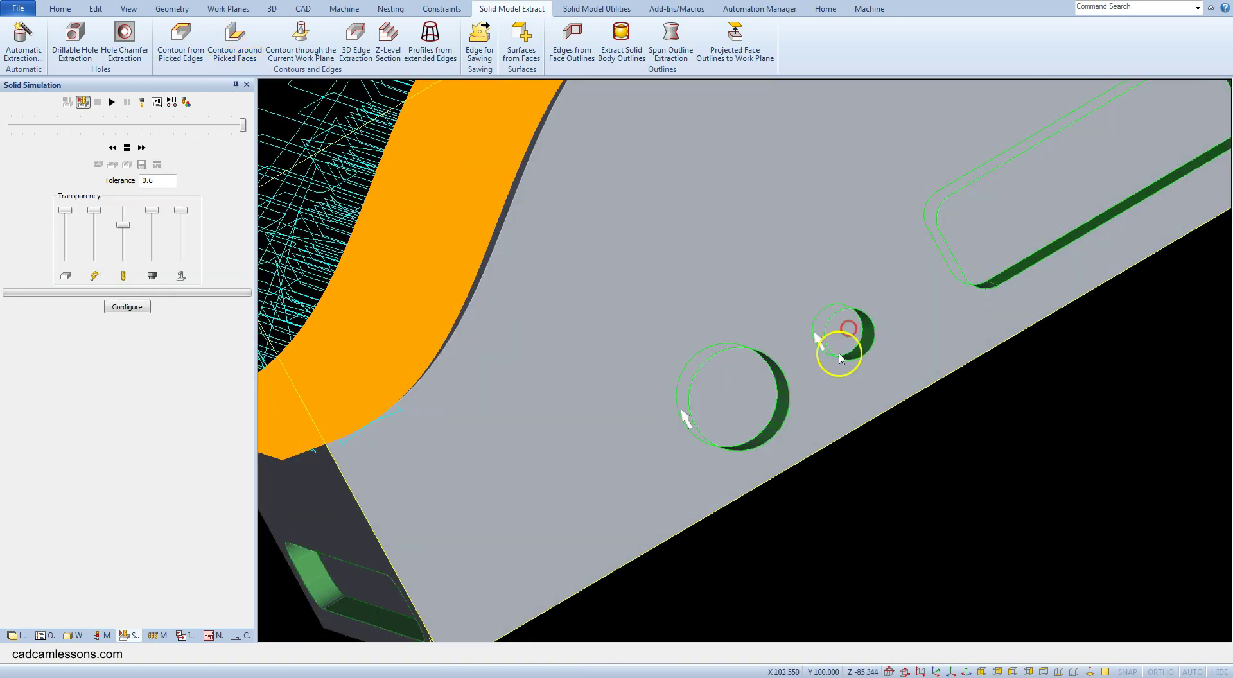
- Create a work plane from the remaining short end face and set its origin at the lower corner shared with the second long side
scroll(839, 357, down, 10)
middle_drag(889, 333, 845, 366)
scroll(845, 367, up, 5)
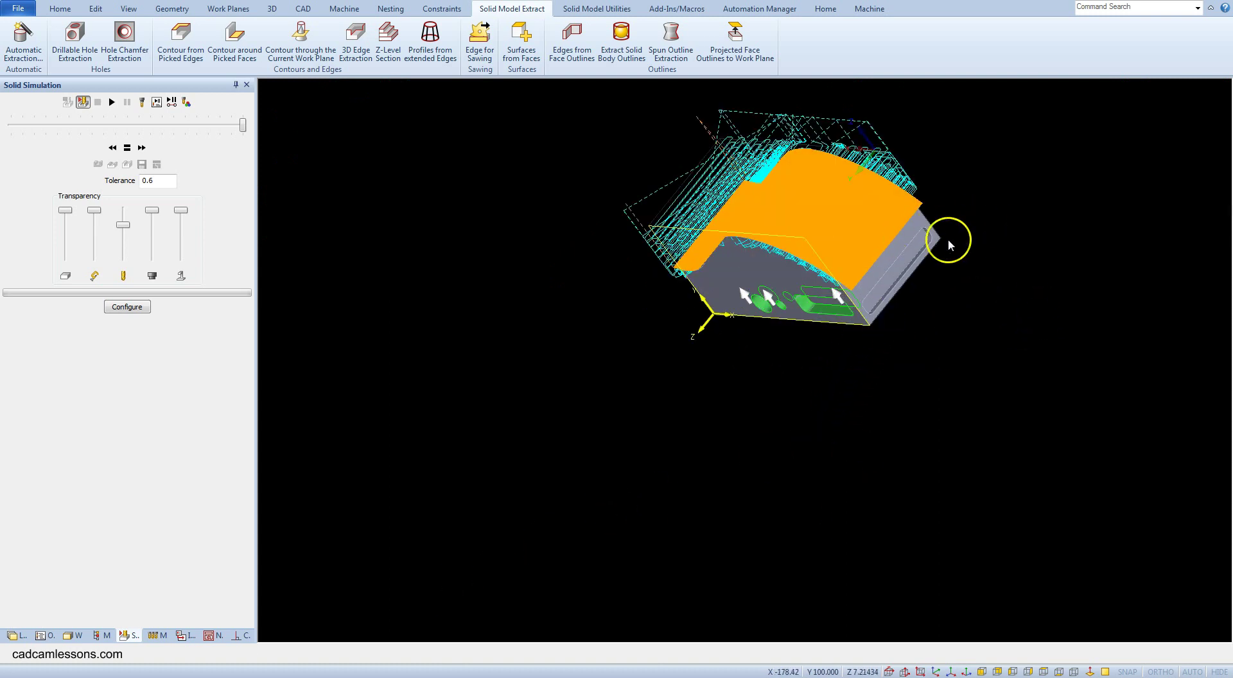
click(226, 9)
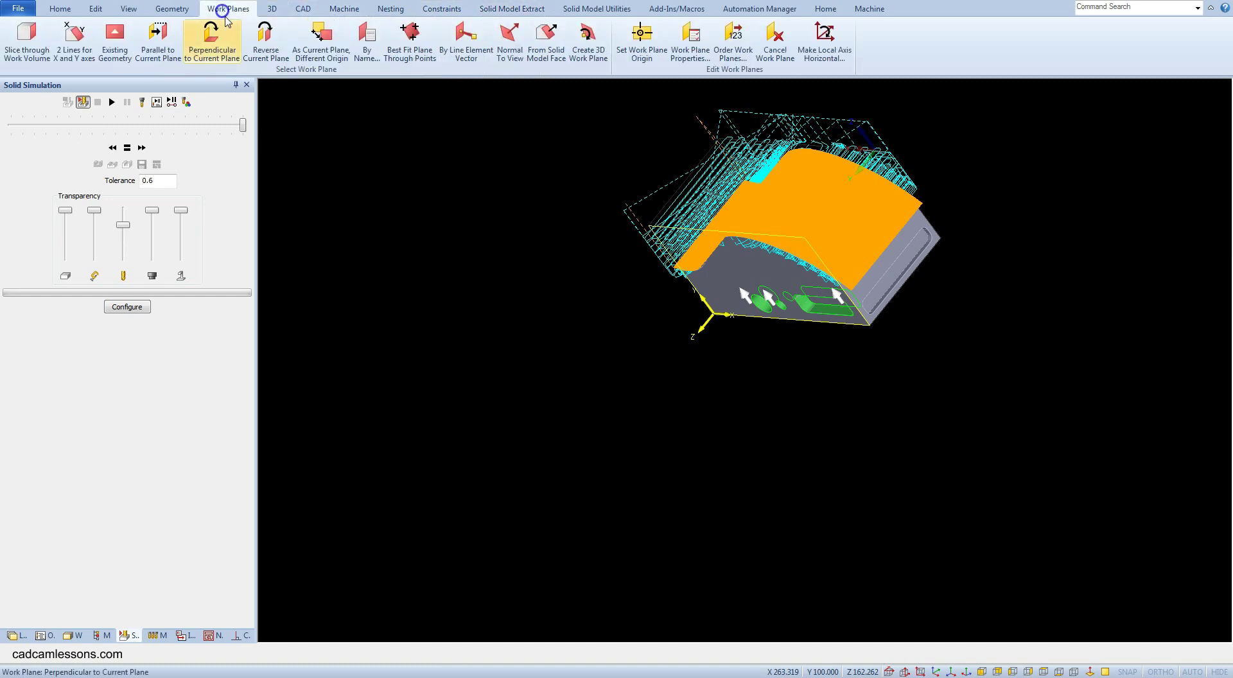
click(544, 51)
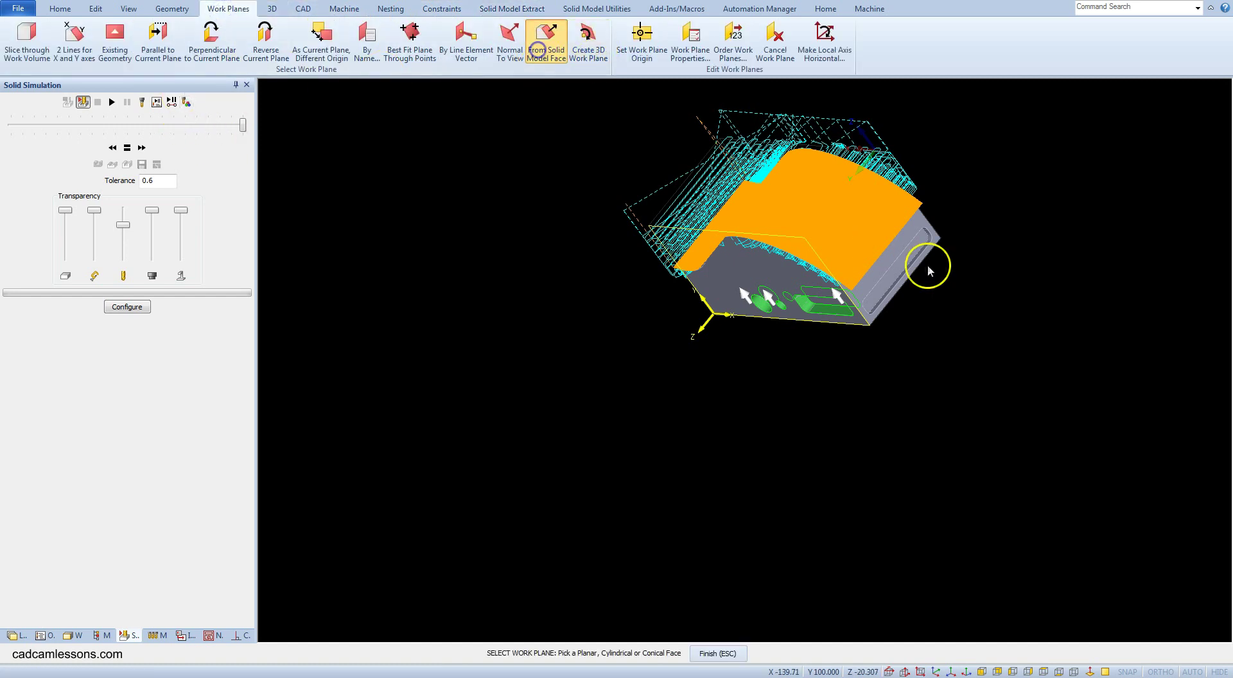
click(910, 229)
click(641, 37)
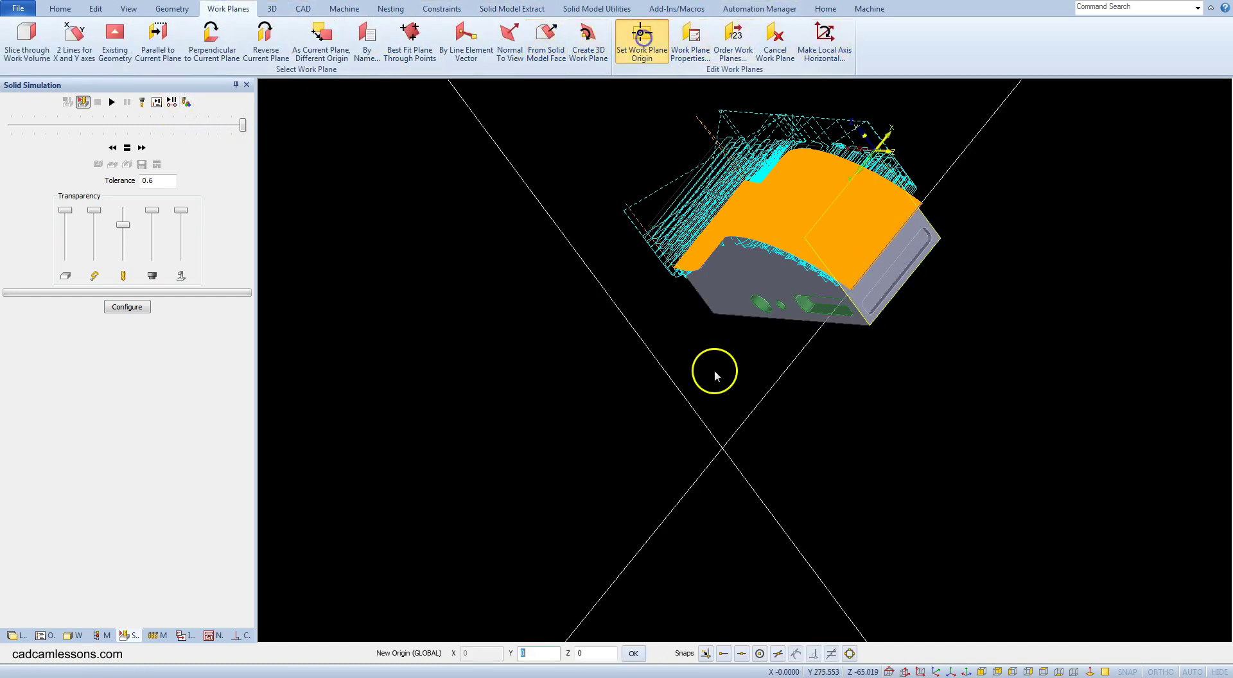
click(734, 652)
click(870, 327)
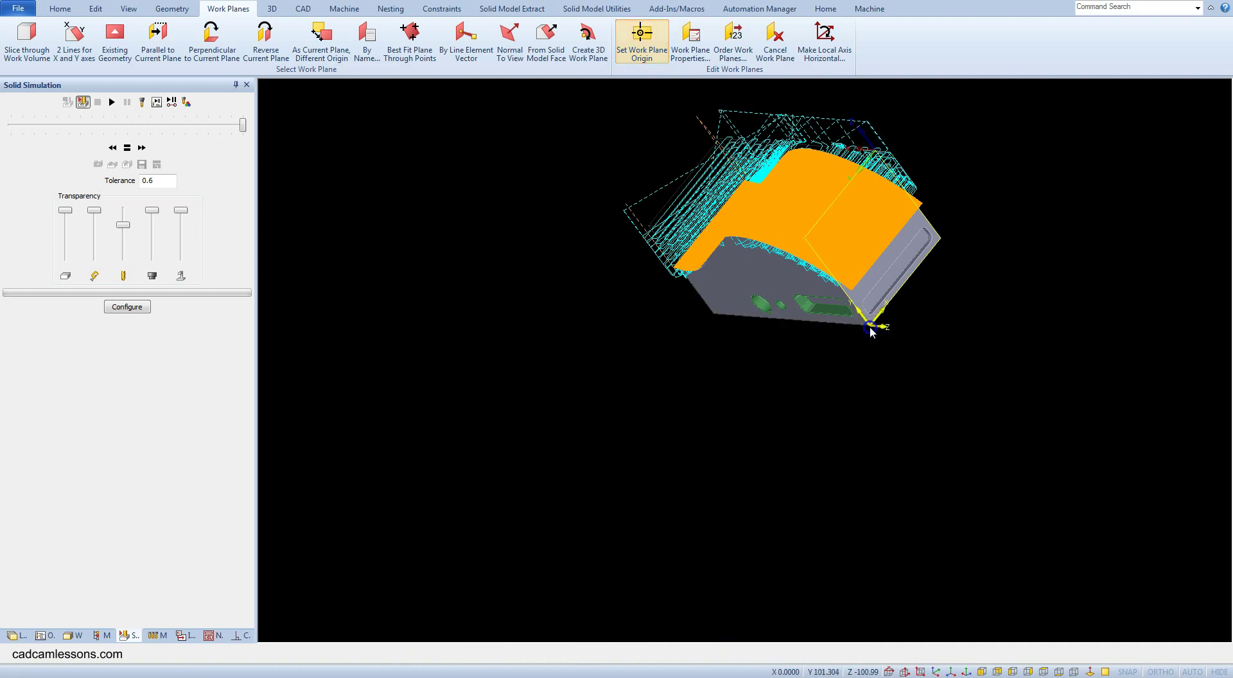
- Extract a contour around the slot's floor face on the remaining end, using a chord tolerance of 0.01
click(512, 8)
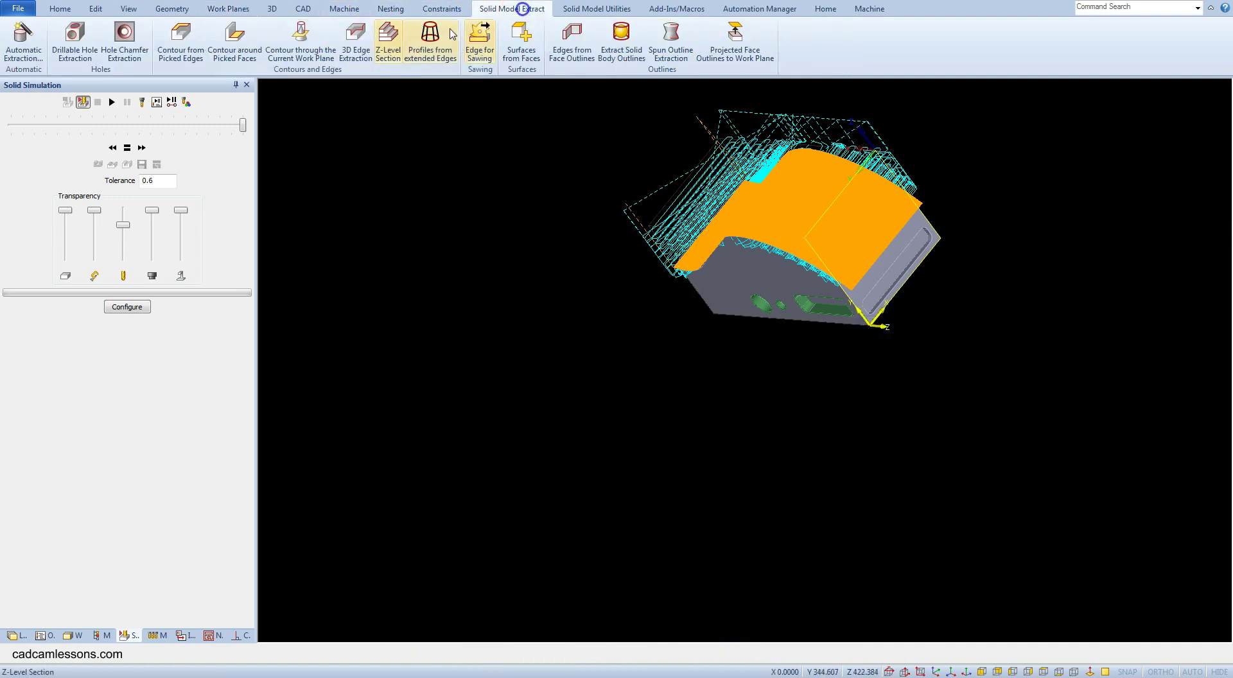
click(253, 60)
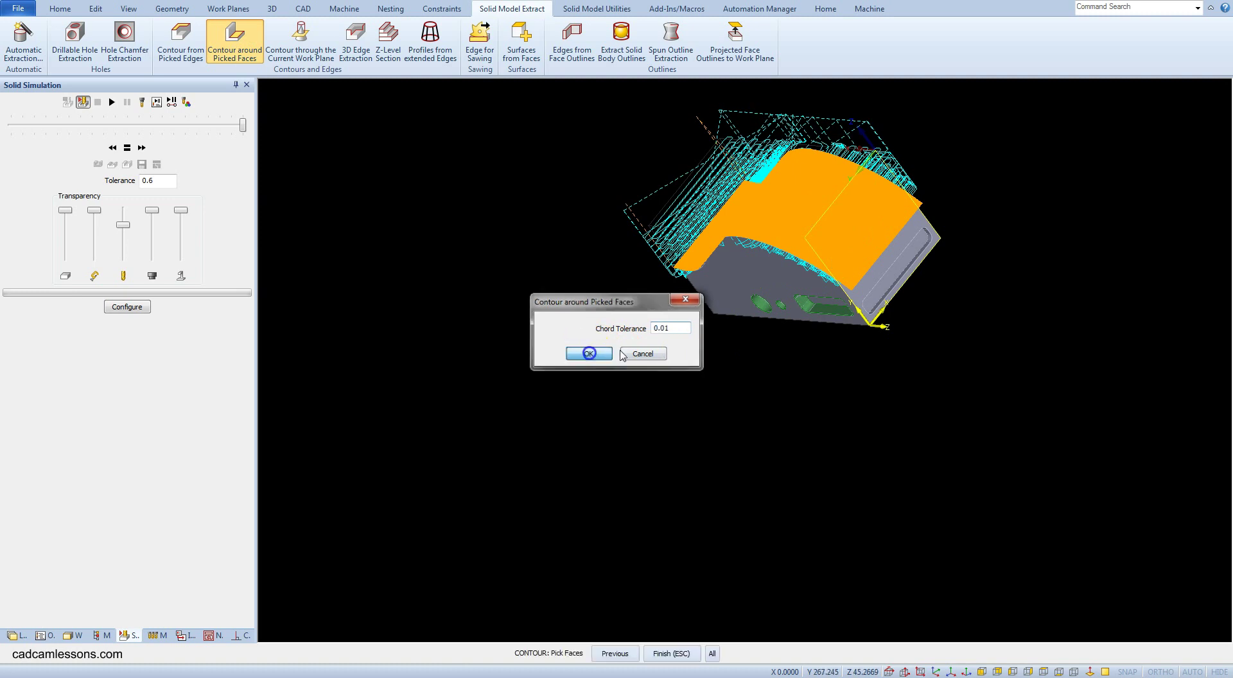
click(589, 352)
scroll(927, 250, up, 5)
scroll(926, 251, up, 2)
click(863, 250)
right_click(863, 252)
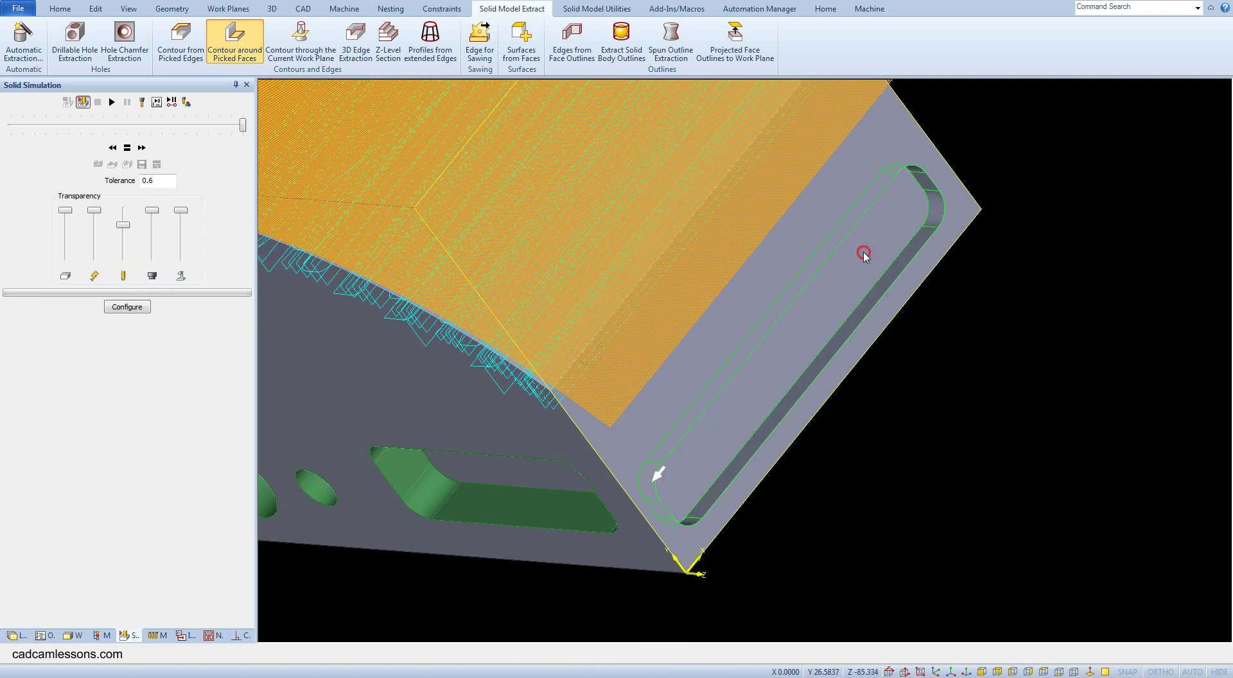
- Show the model in isometric view and hide the toolpaths of operations Op 1 and Op 2
scroll(790, 327, down, 10)
click(936, 671)
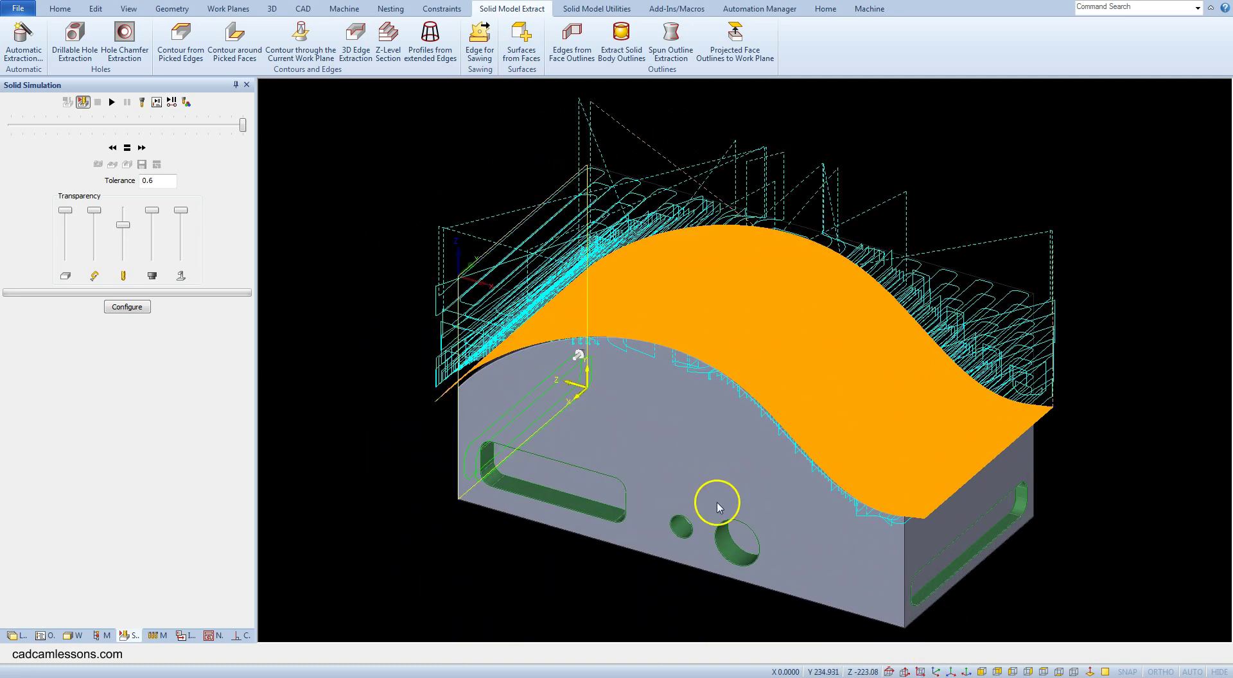
click(45, 635)
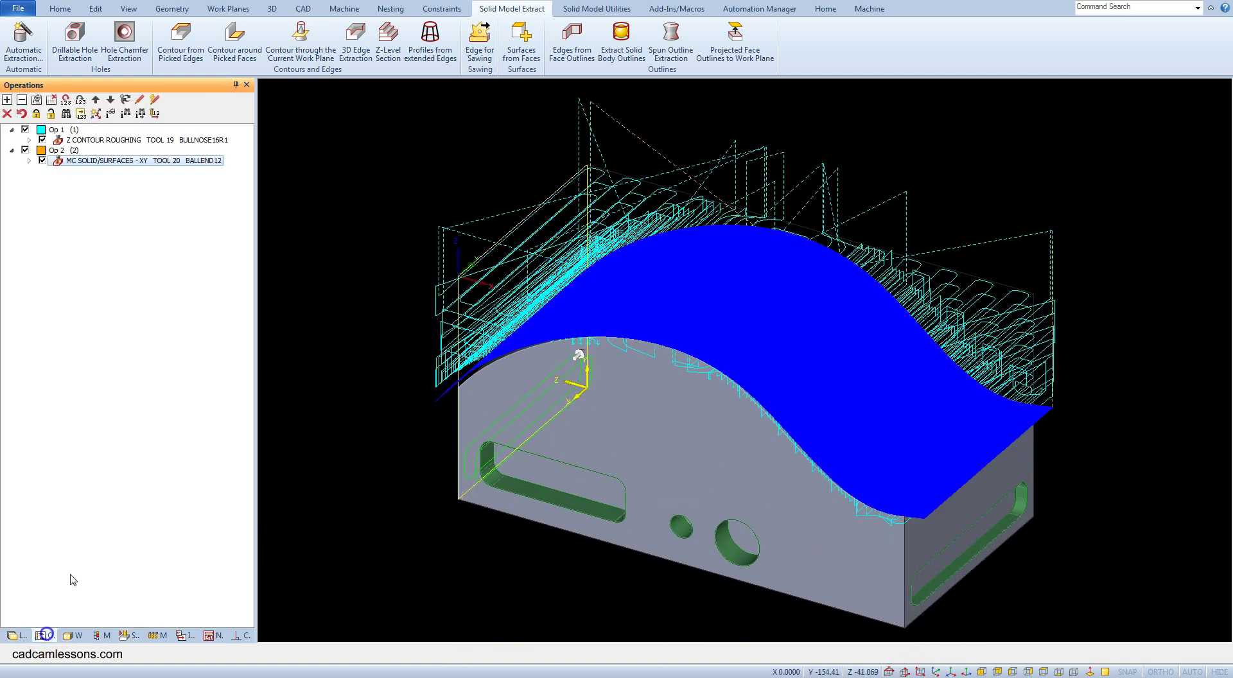
click(25, 130)
click(25, 150)
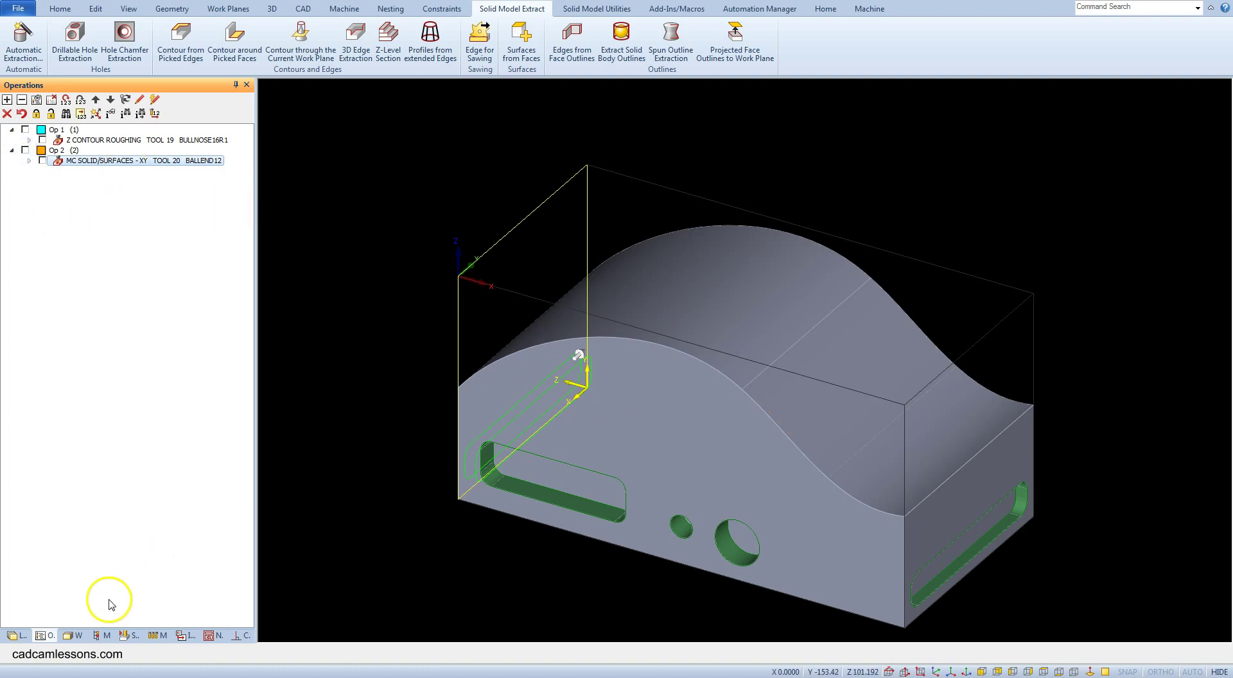
- Activate the side work planes through 4 one after another and examine the contours belonging to each face from all around the block
click(74, 636)
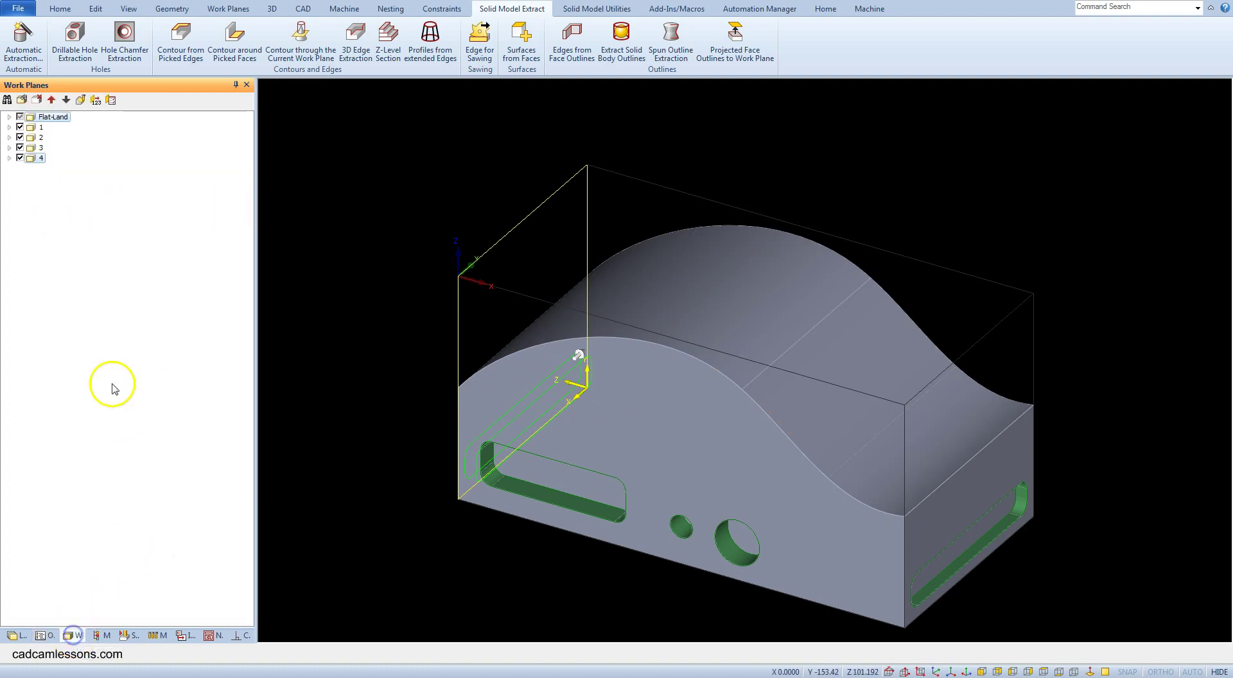
click(39, 129)
middle_drag(724, 579, 1046, 336)
middle_drag(506, 425, 493, 452)
middle_drag(806, 474, 610, 417)
middle_drag(911, 450, 653, 409)
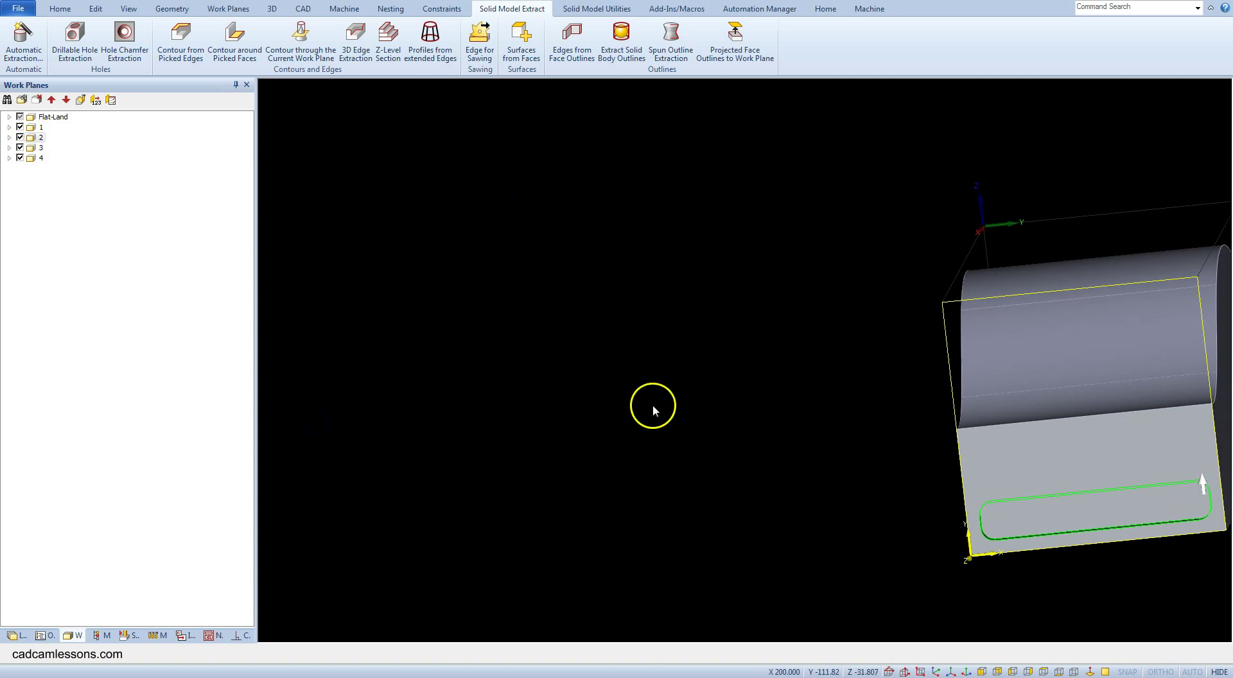
scroll(706, 411, down, 5)
middle_drag(873, 440, 1111, 449)
scroll(1034, 443, up, 5)
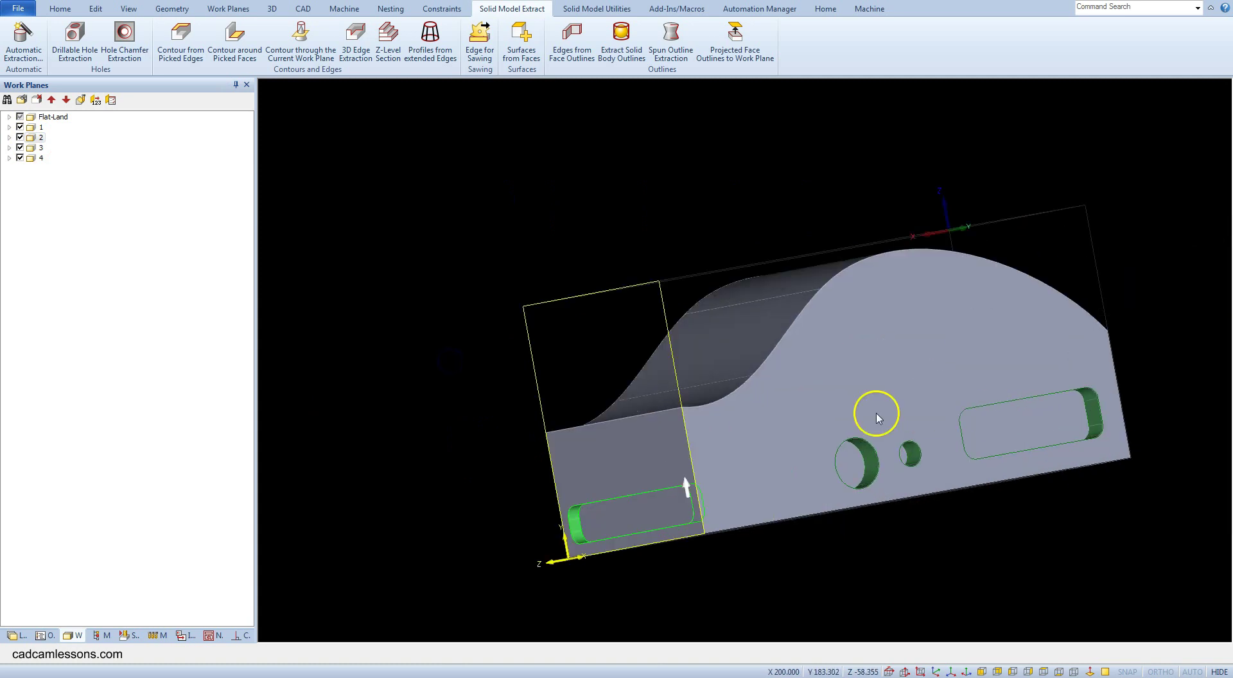
click(39, 148)
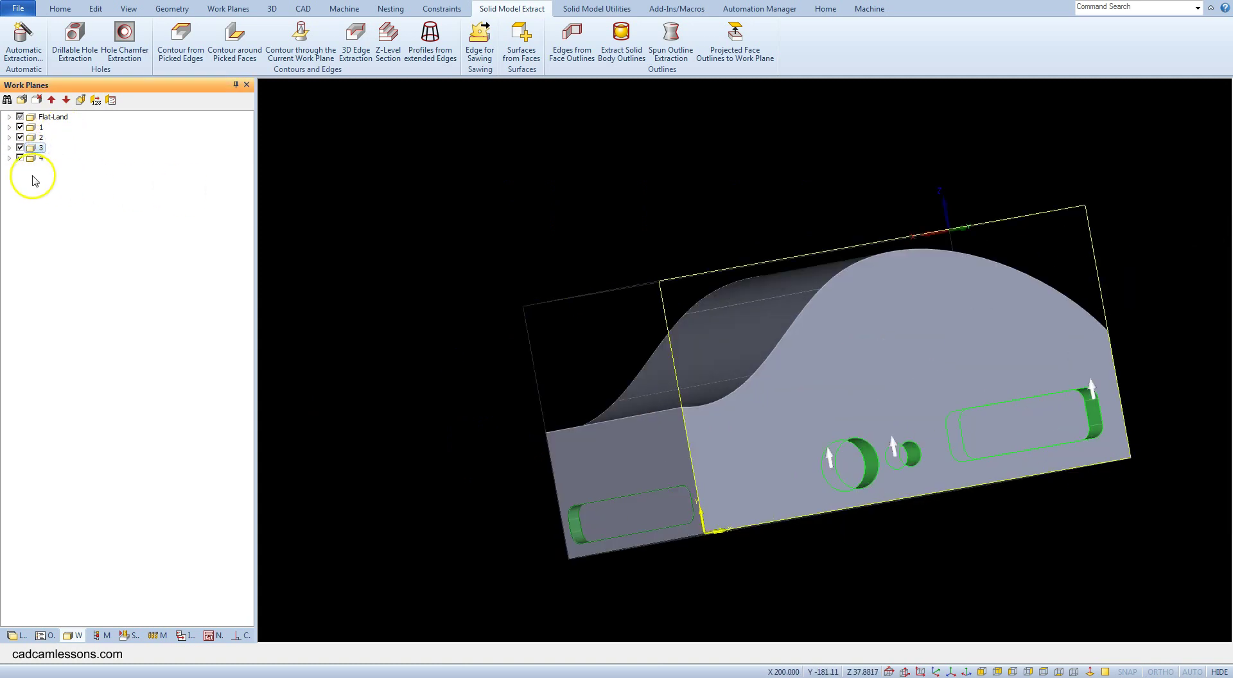
click(39, 158)
middle_drag(985, 353, 288, 543)
middle_drag(925, 336, 564, 398)
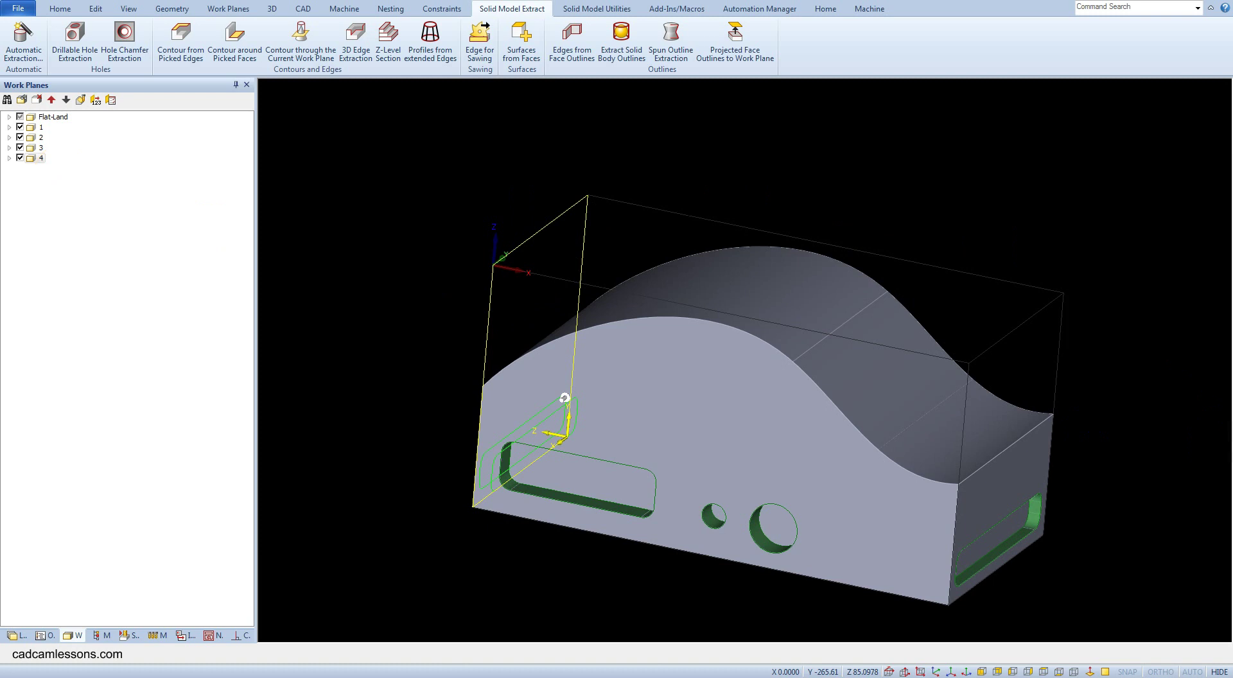
- Activate work plane 1 and measure the radius of its small and large holes
click(37, 127)
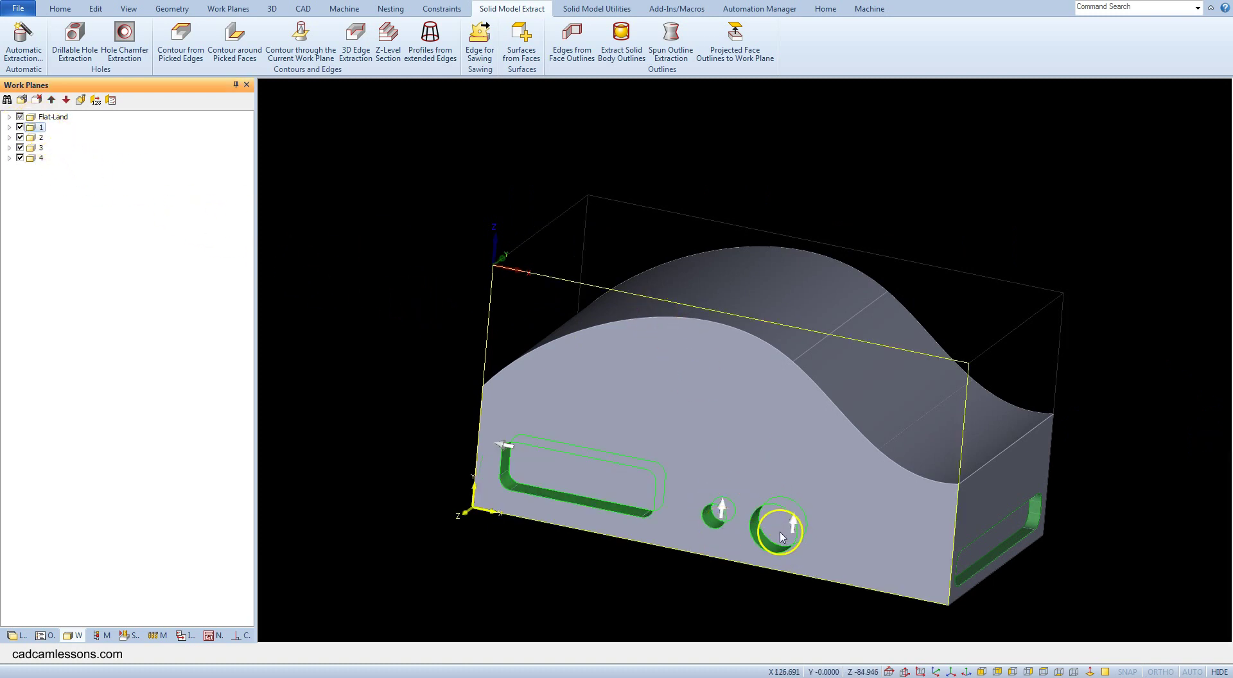
click(306, 11)
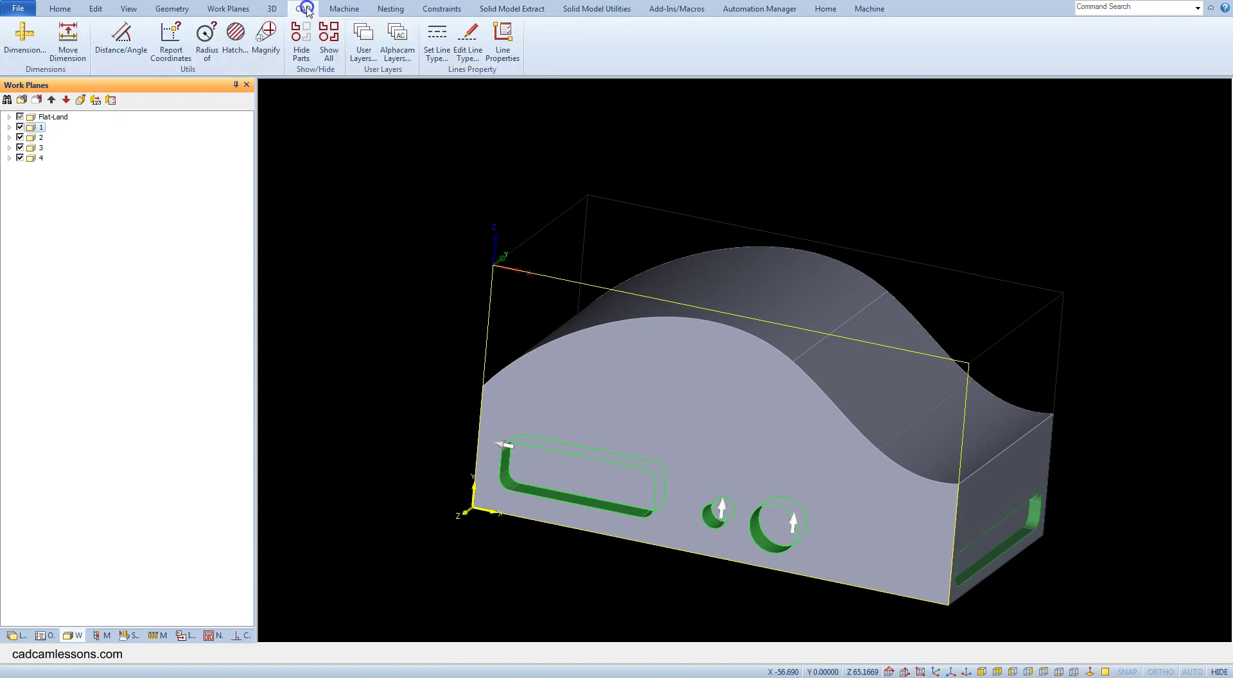
click(208, 64)
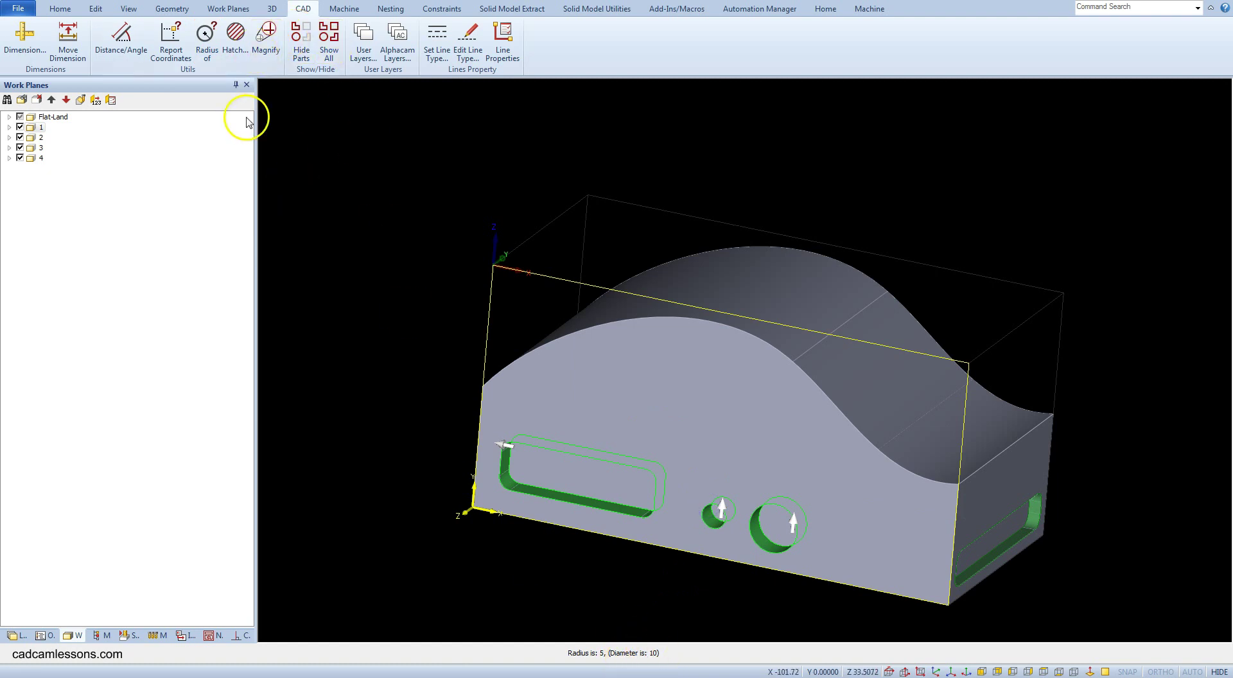
click(206, 45)
right_click(646, 639)
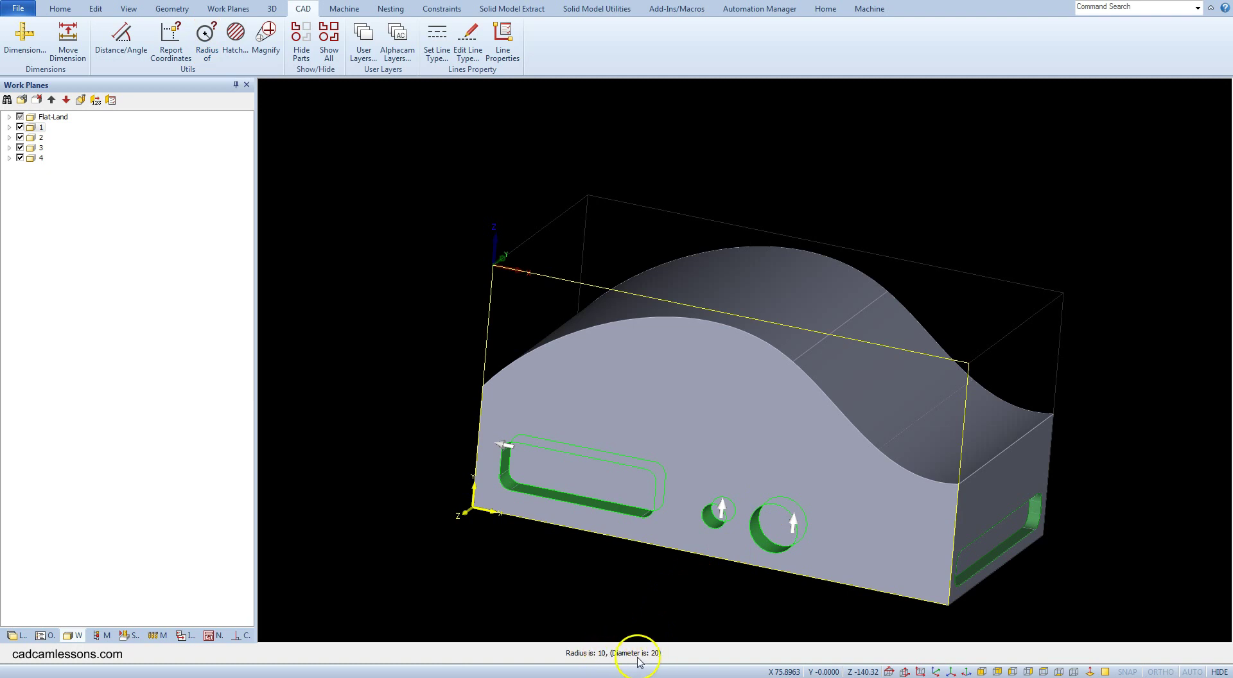
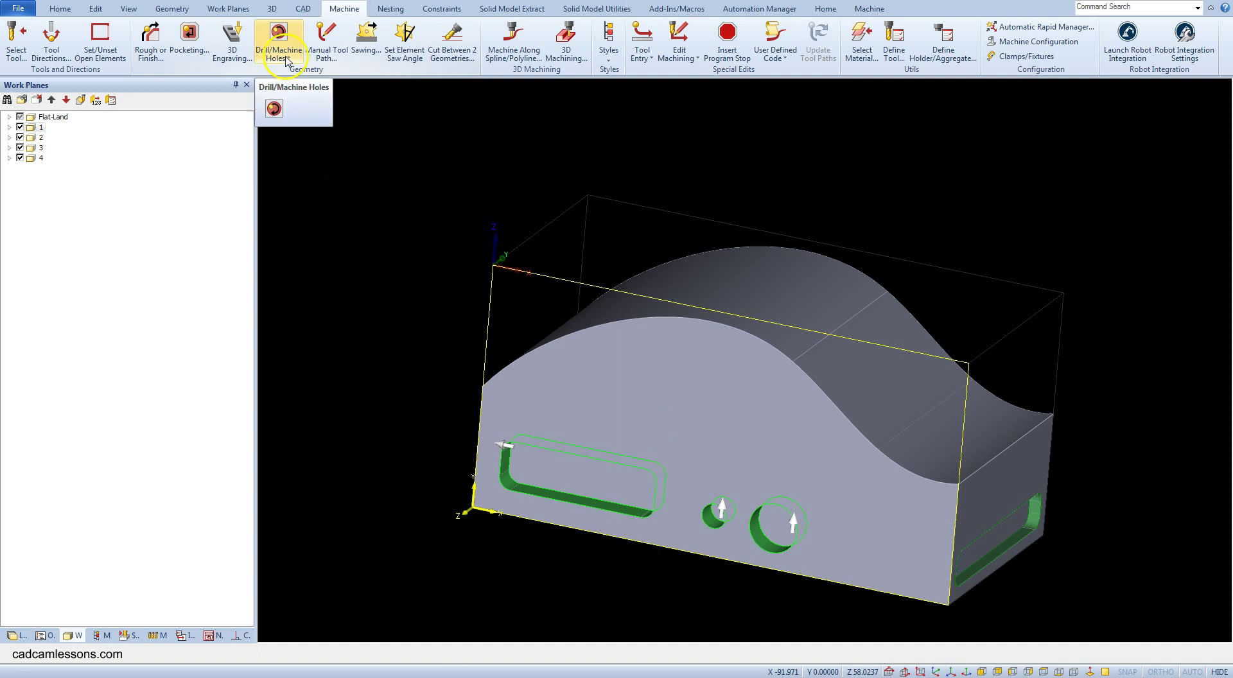
- Set up an Auto Z drilling operation with the 10 mm drill, a safe rapid distance of 25 and a feed down distance of 5
click(289, 59)
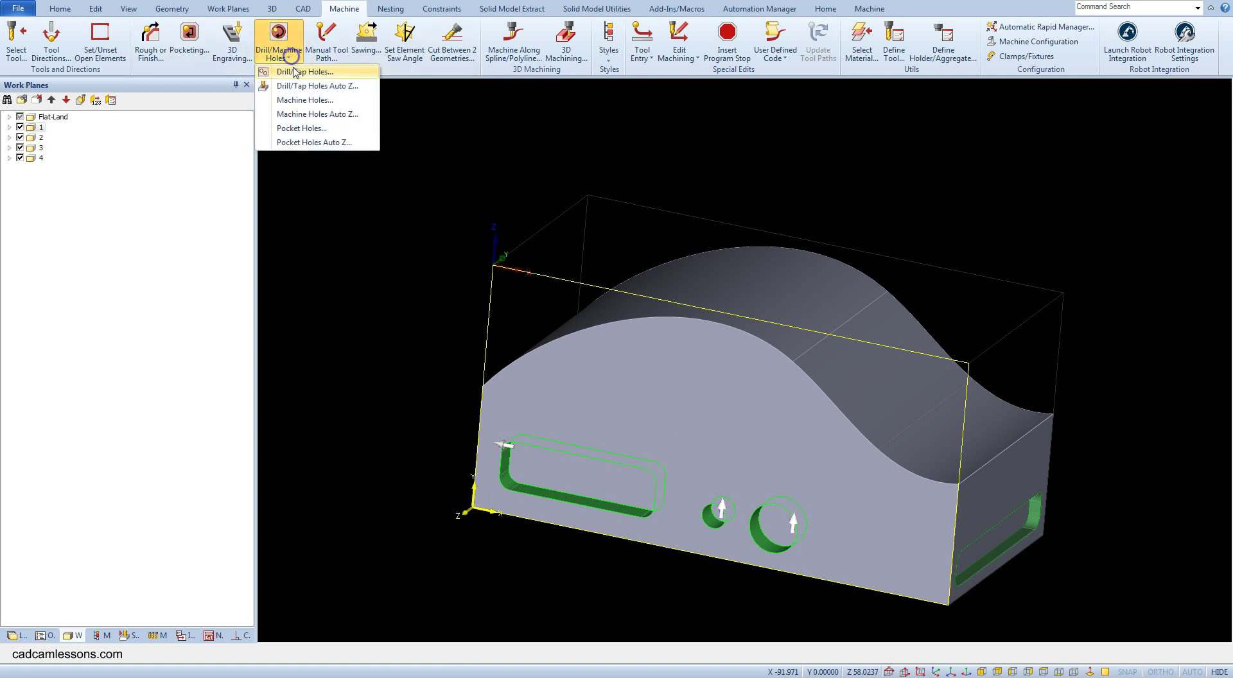
click(338, 90)
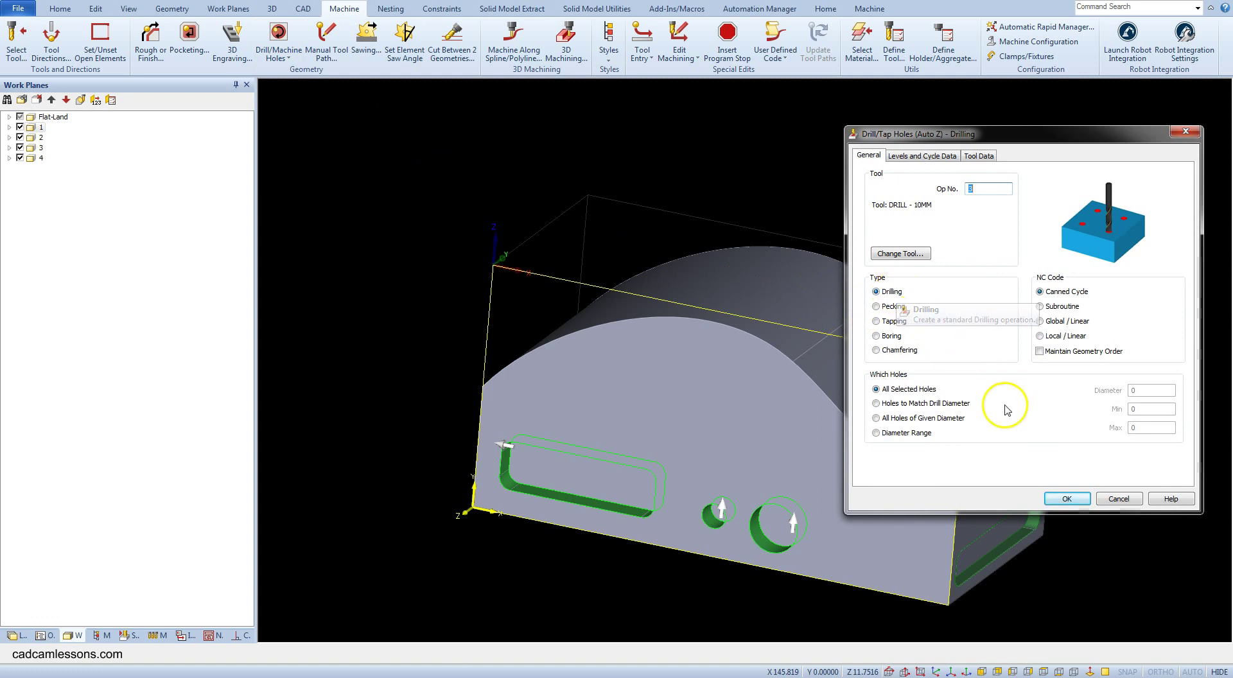
click(911, 155)
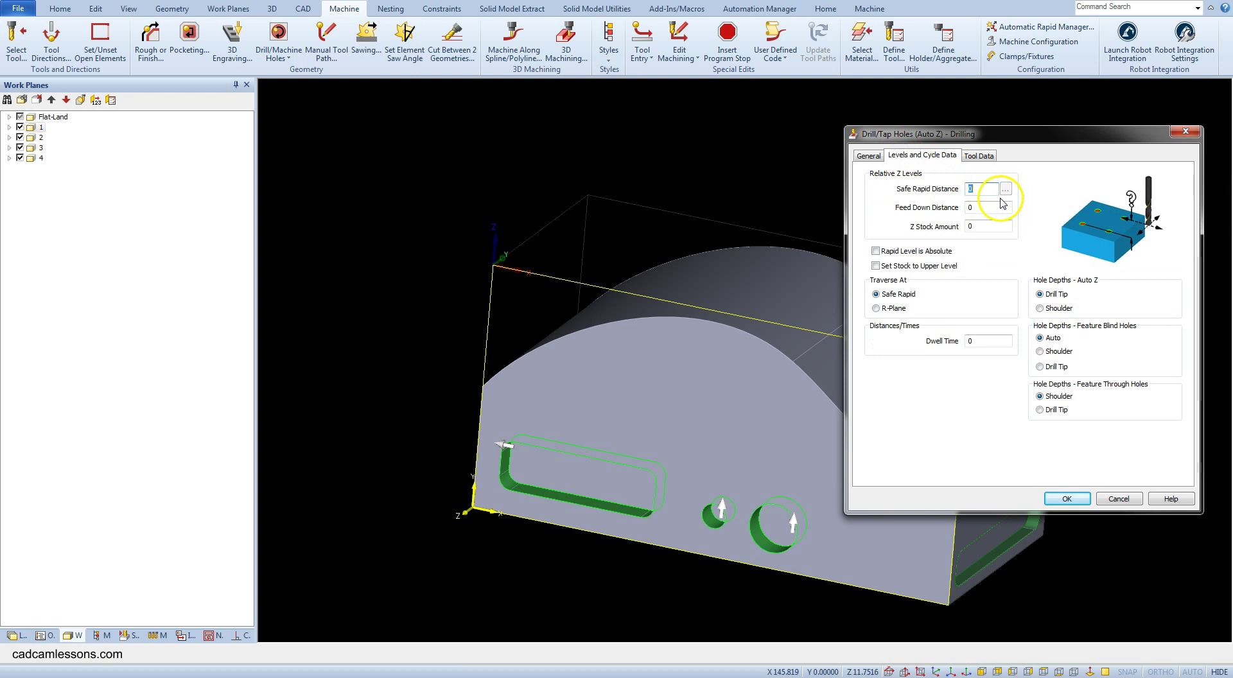
text(25)
key(Tab)
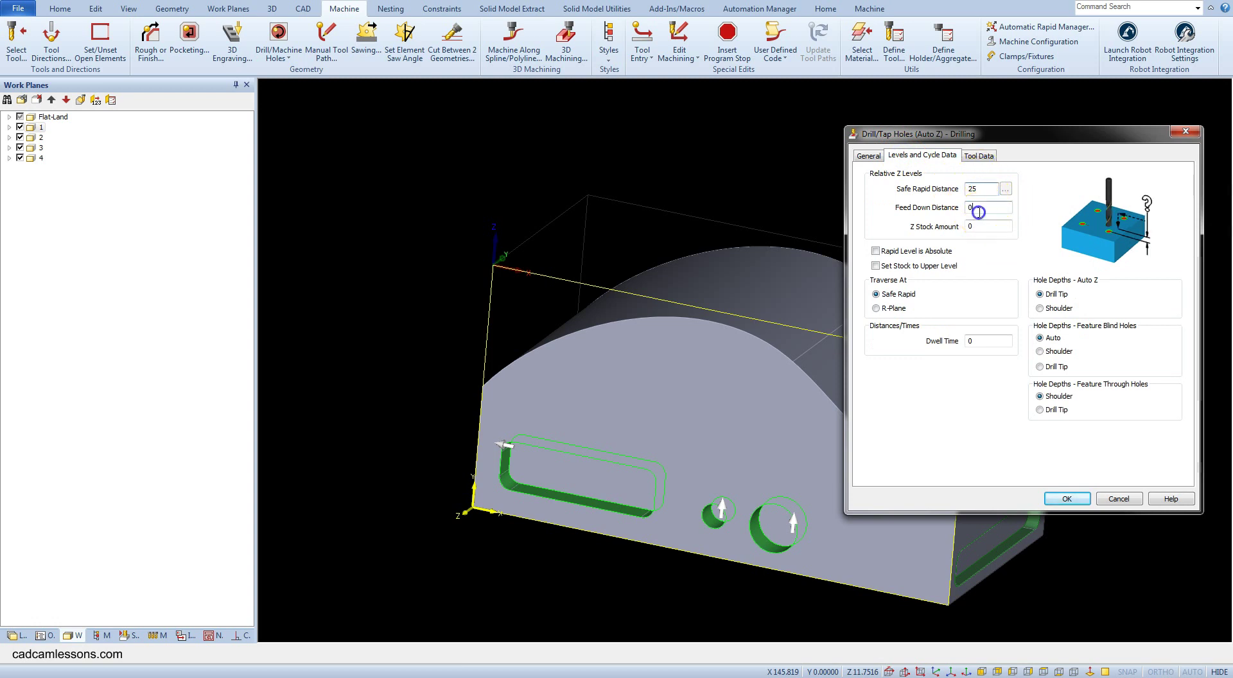
text(5)
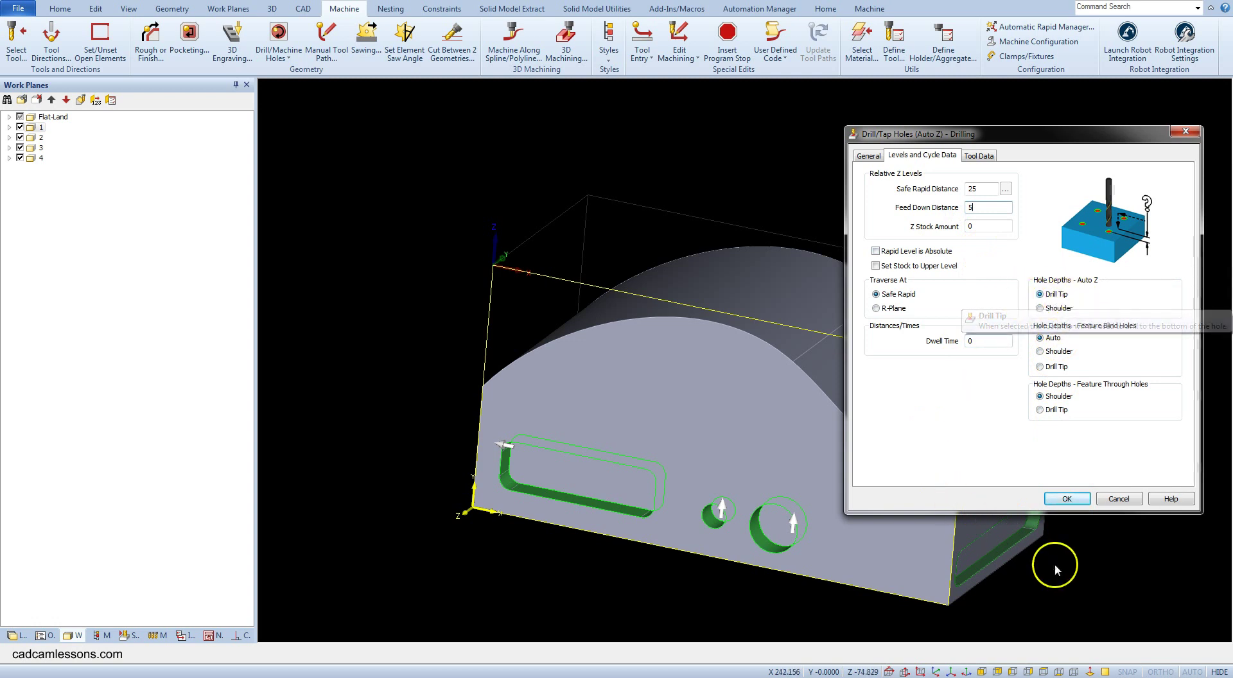
click(1066, 498)
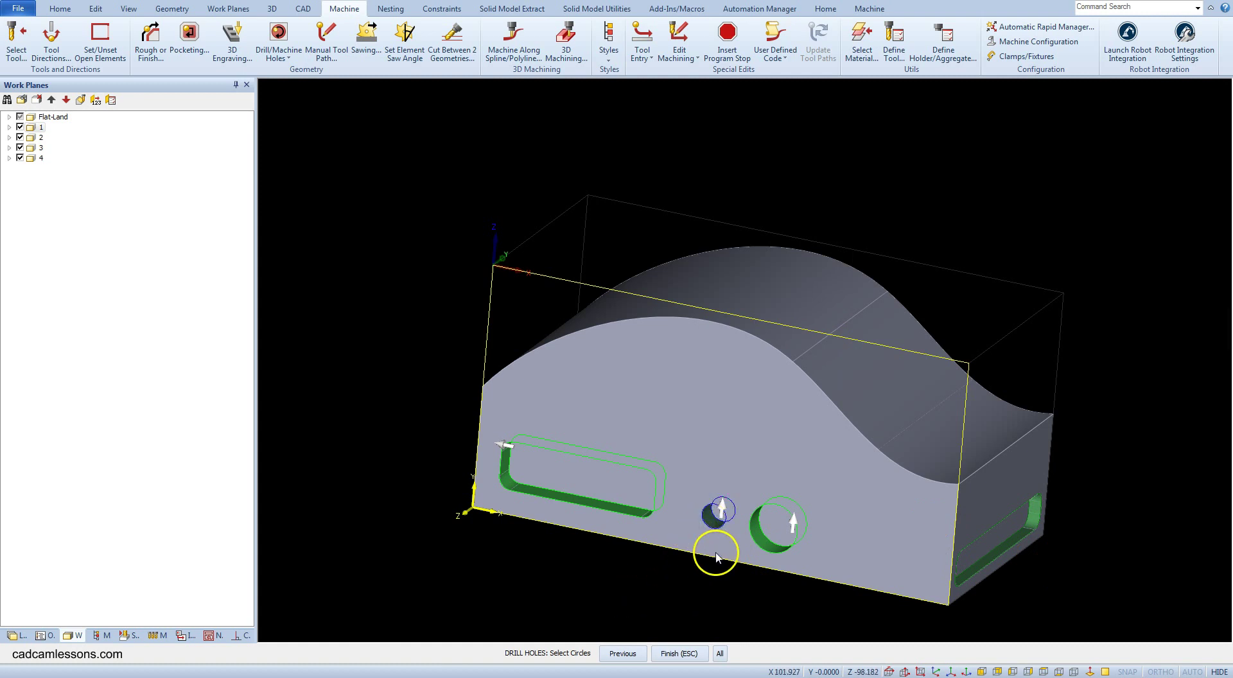
- Apply the drilling operation to the small and large hole circles on work plane 1
click(776, 509)
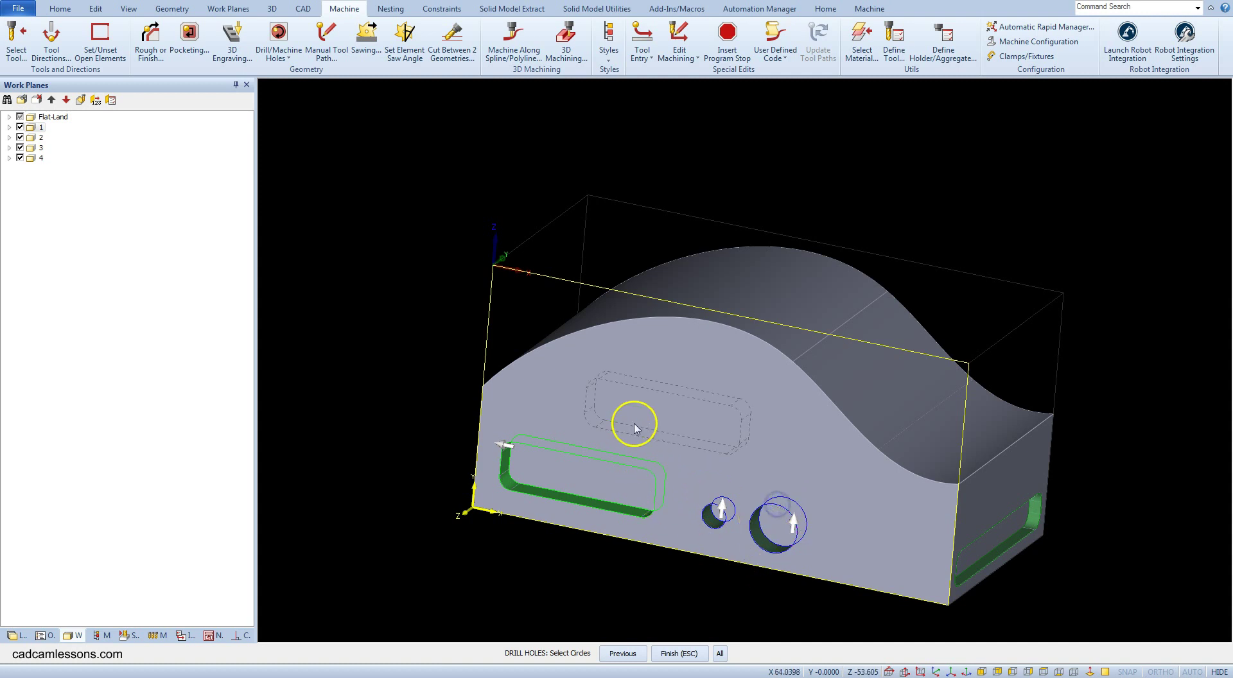
right_click(647, 394)
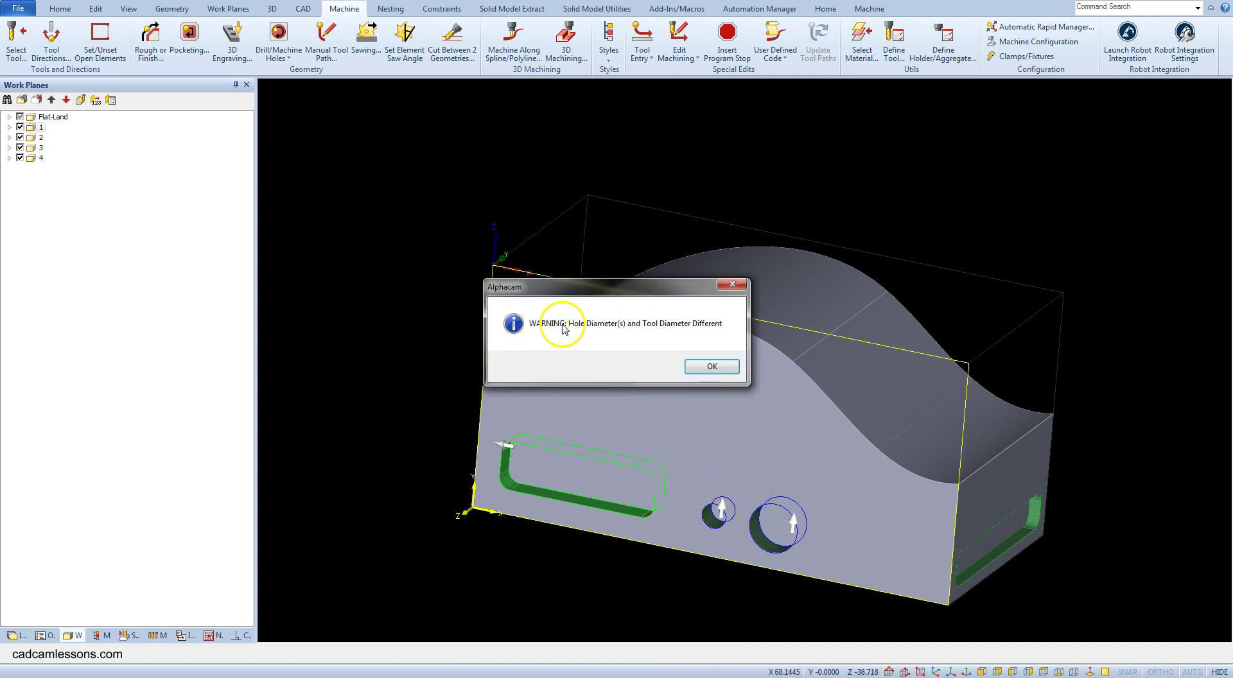
click(720, 366)
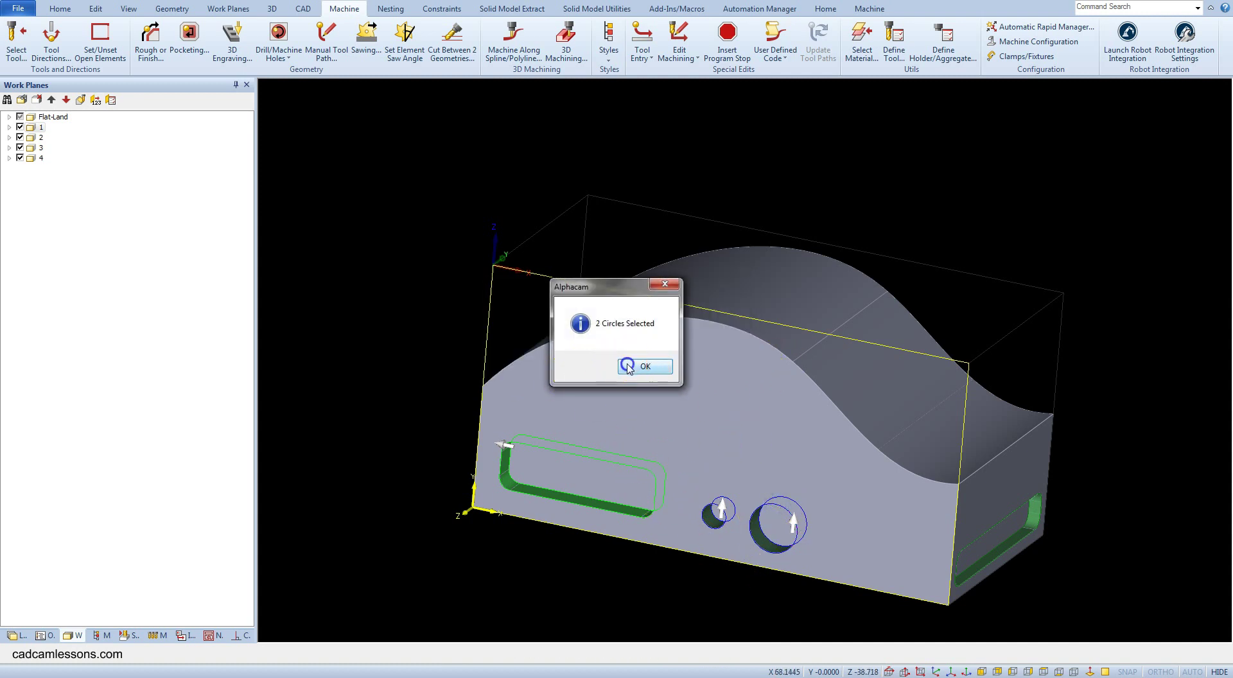
click(626, 402)
- Activate work plane 3 and set up an Auto Z drilling operation there with the same tool and level settings
drag(694, 404, 698, 496)
scroll(1040, 349, down, 3)
scroll(1100, 358, up, 3)
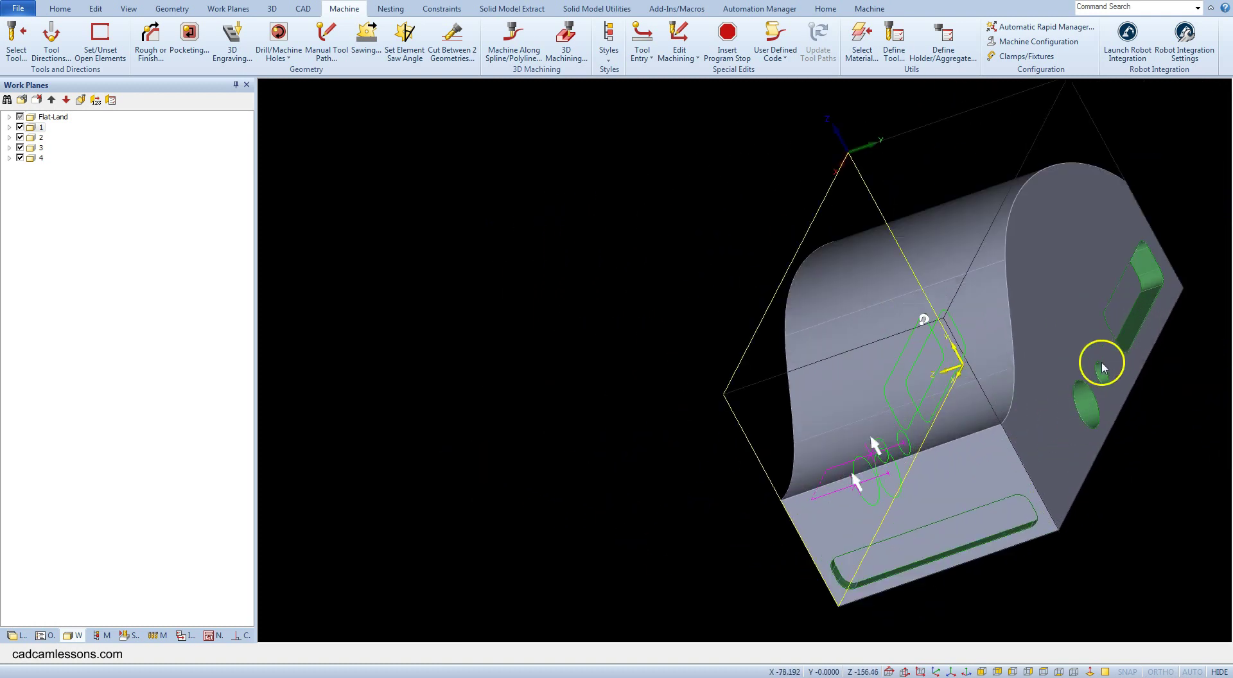
click(39, 148)
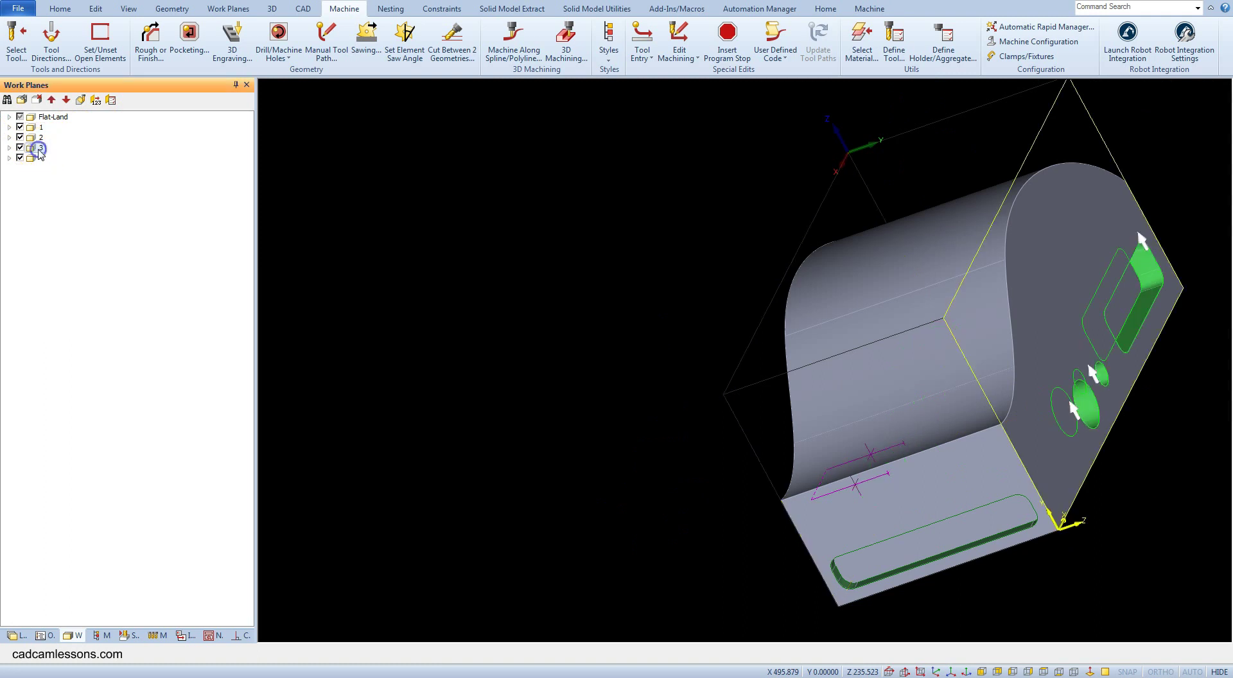
drag(476, 386, 902, 474)
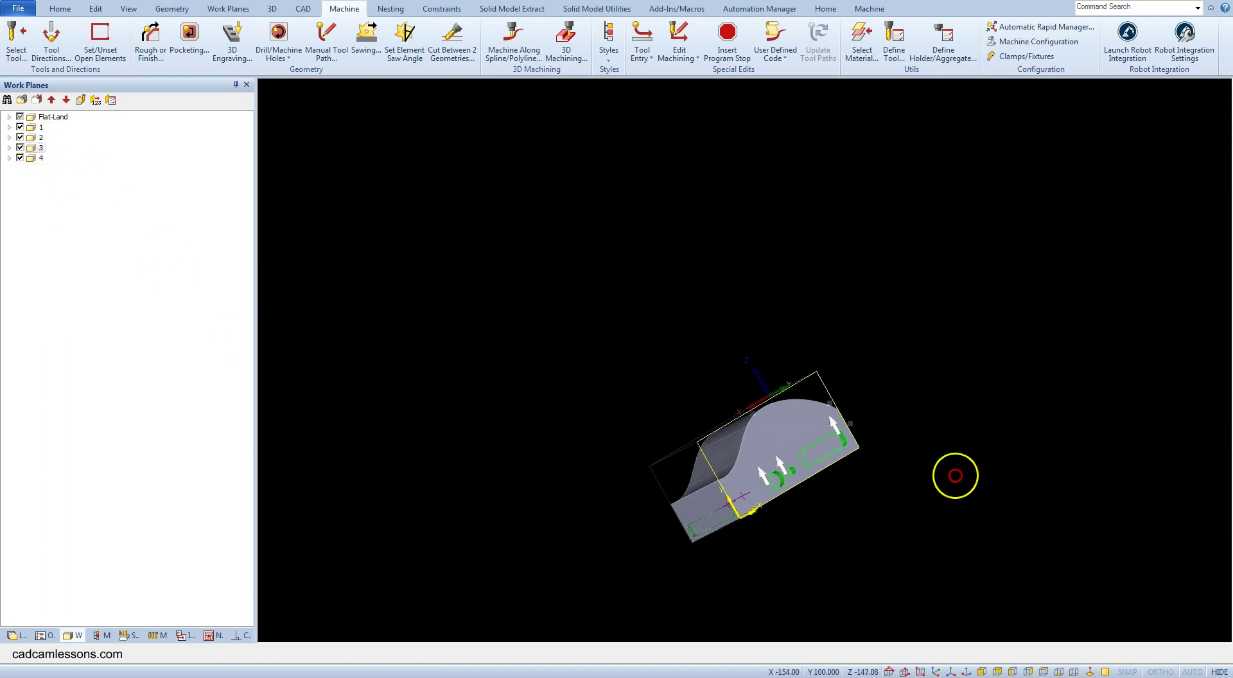
middle_drag(955, 474, 935, 490)
click(279, 52)
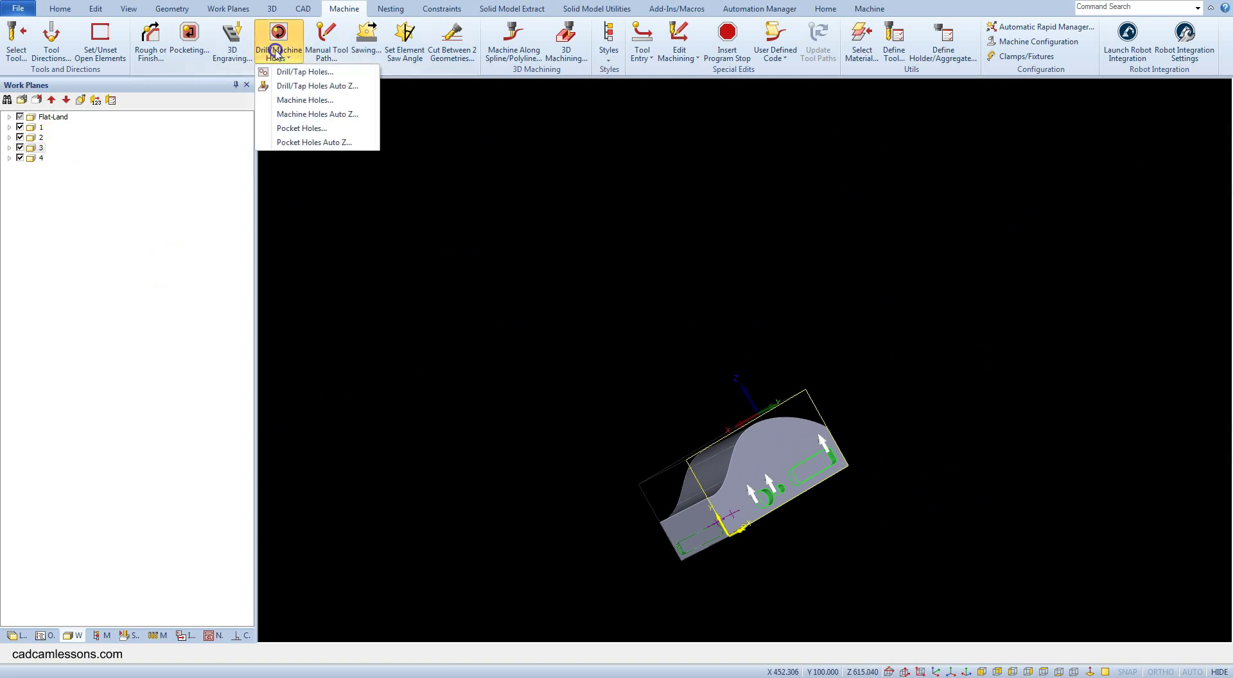
click(332, 88)
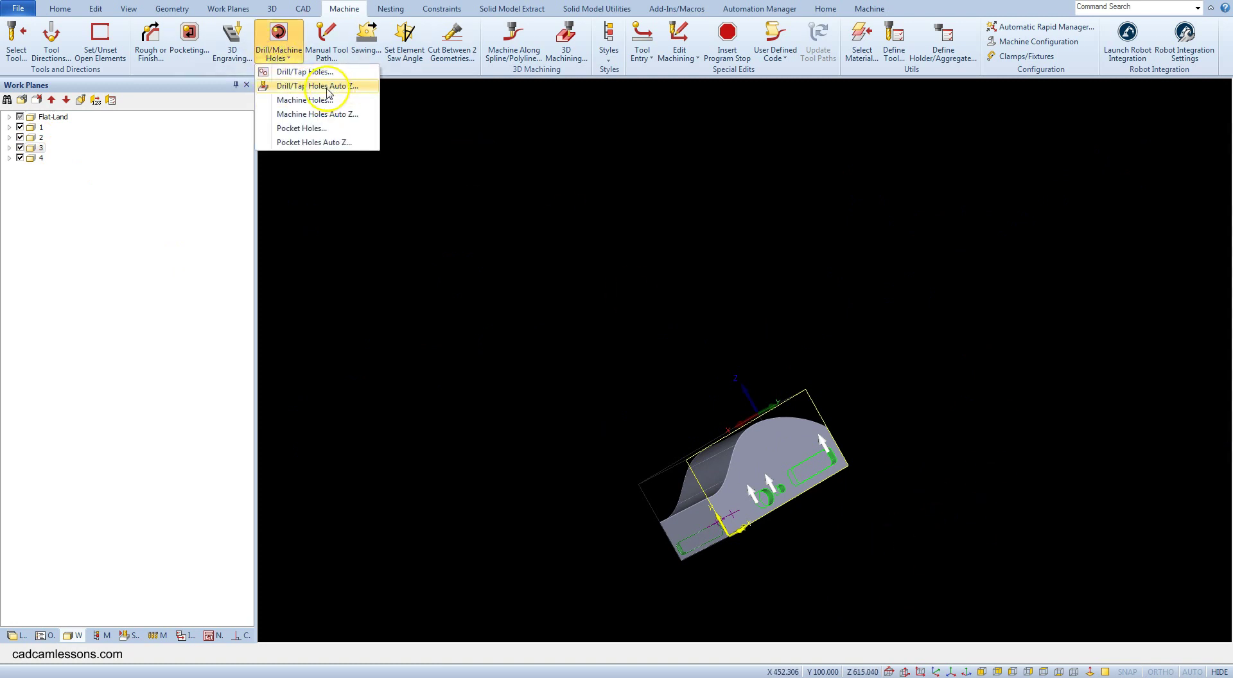
click(319, 89)
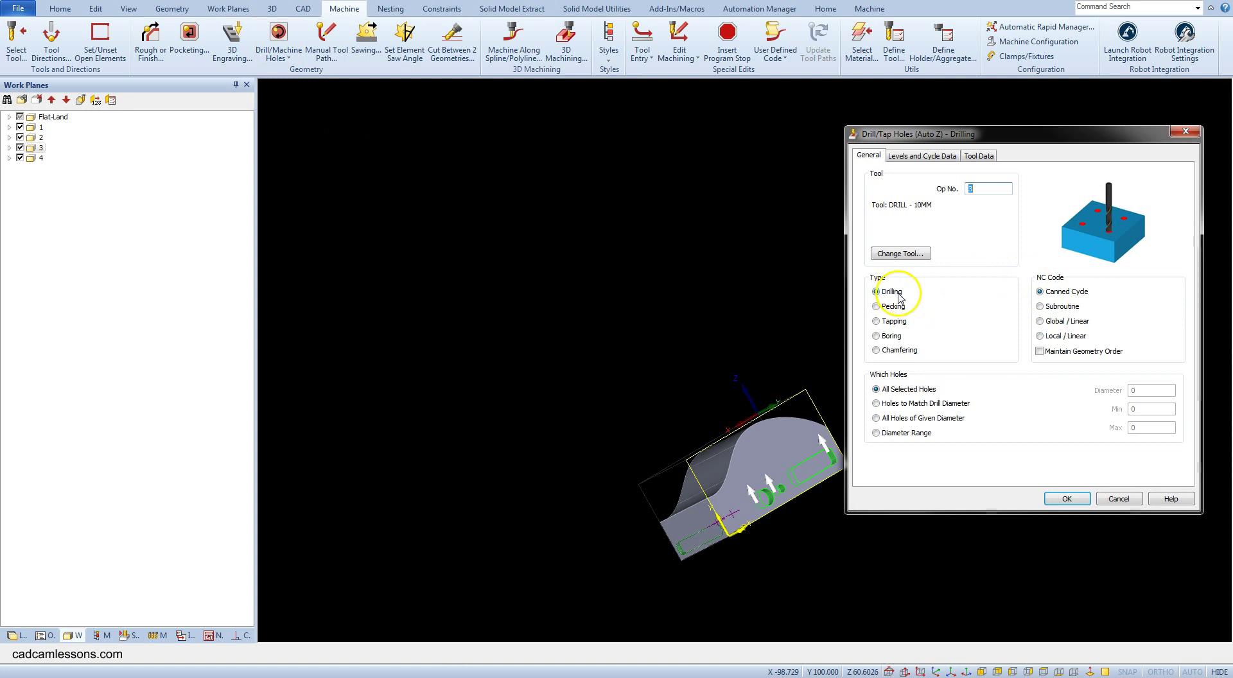
click(924, 156)
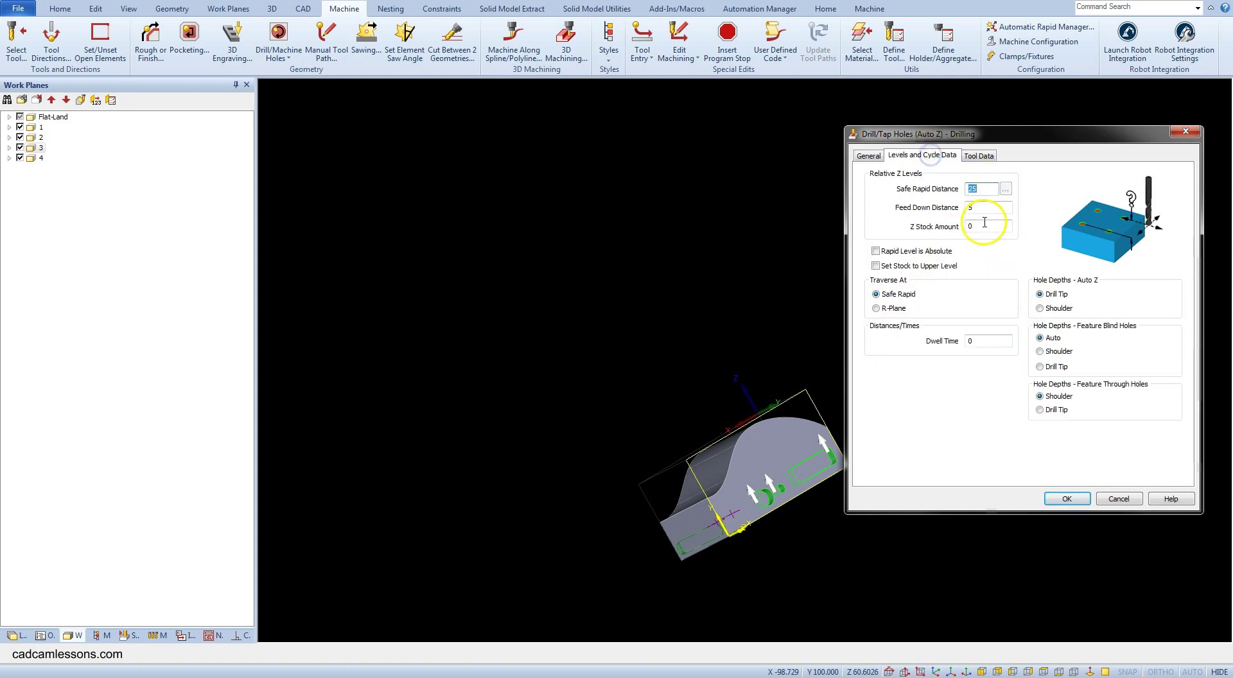
click(1068, 499)
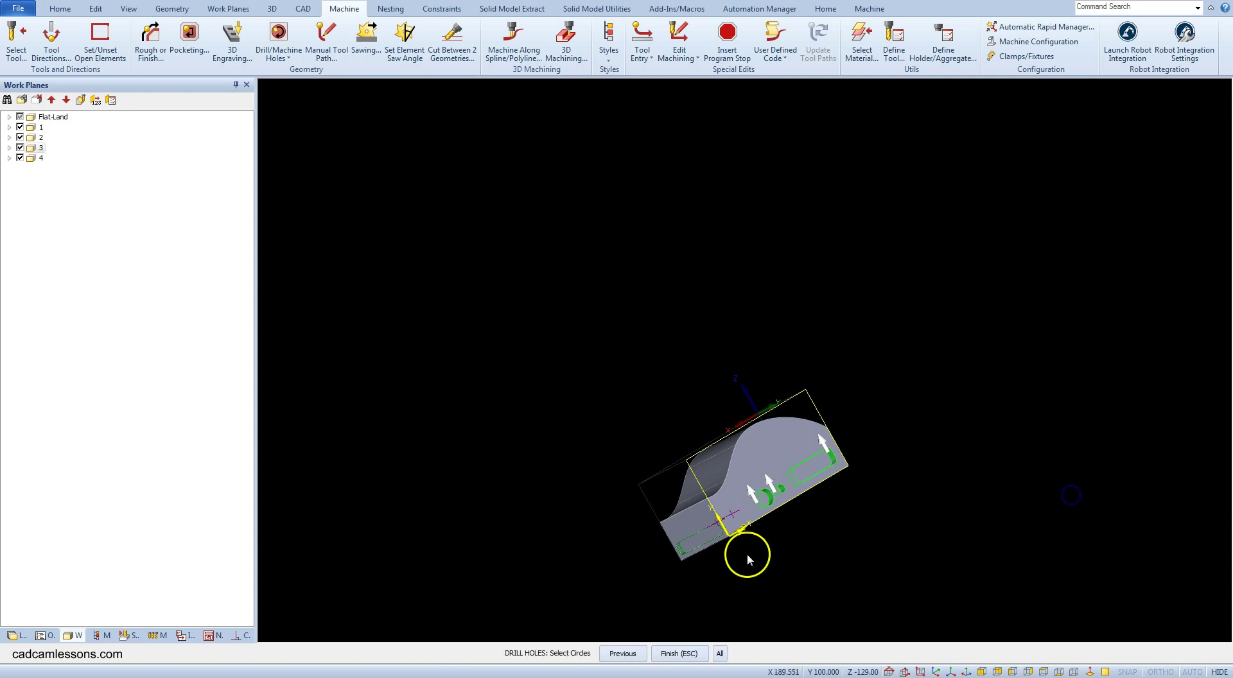
- Drill the small and large hole circles on work plane 3
click(770, 457)
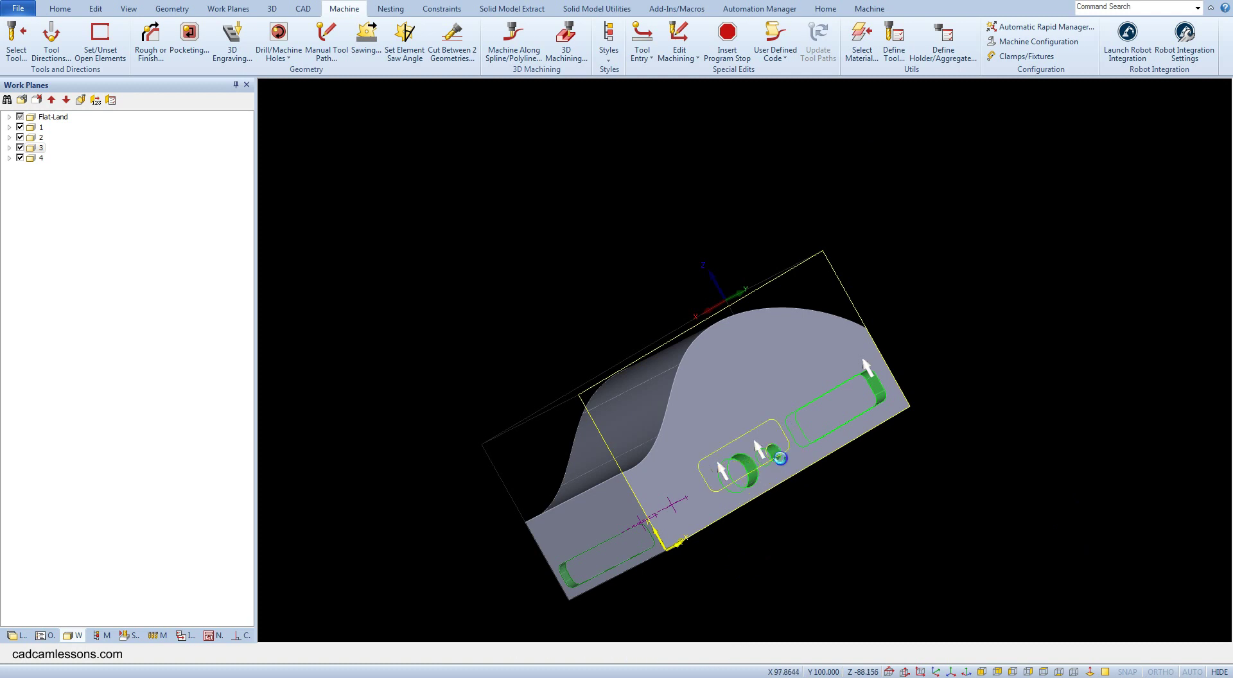
scroll(767, 461, up, 2)
scroll(770, 461, up, 2)
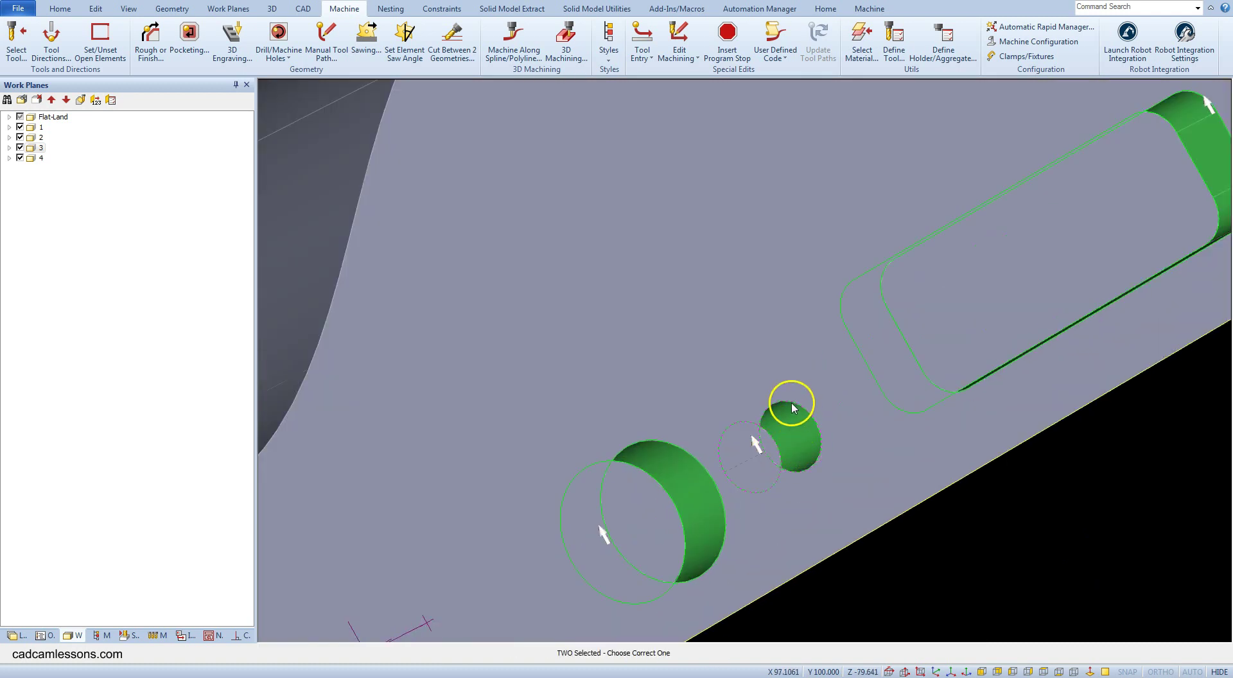
click(792, 402)
scroll(636, 443, down, 3)
click(639, 441)
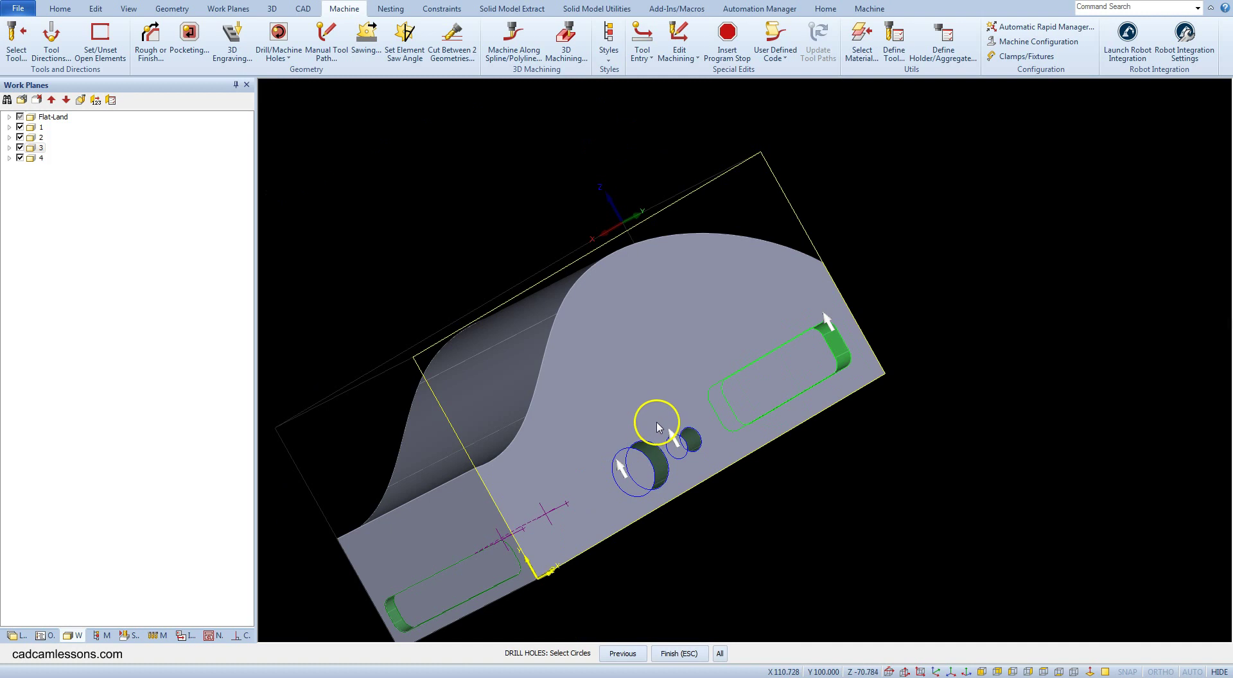
key(Escape)
click(711, 367)
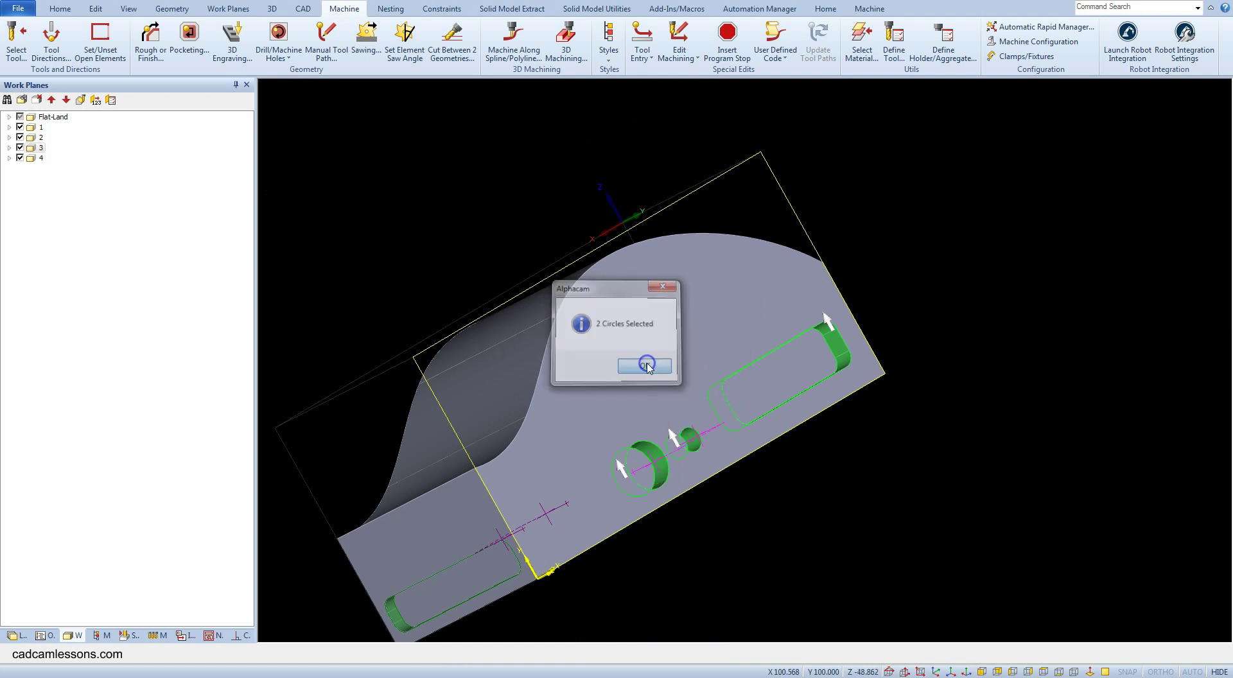
click(640, 360)
- Activate work plane 1 in isometric view and select the Flat - 10mm tool
scroll(640, 361, down, 3)
click(936, 672)
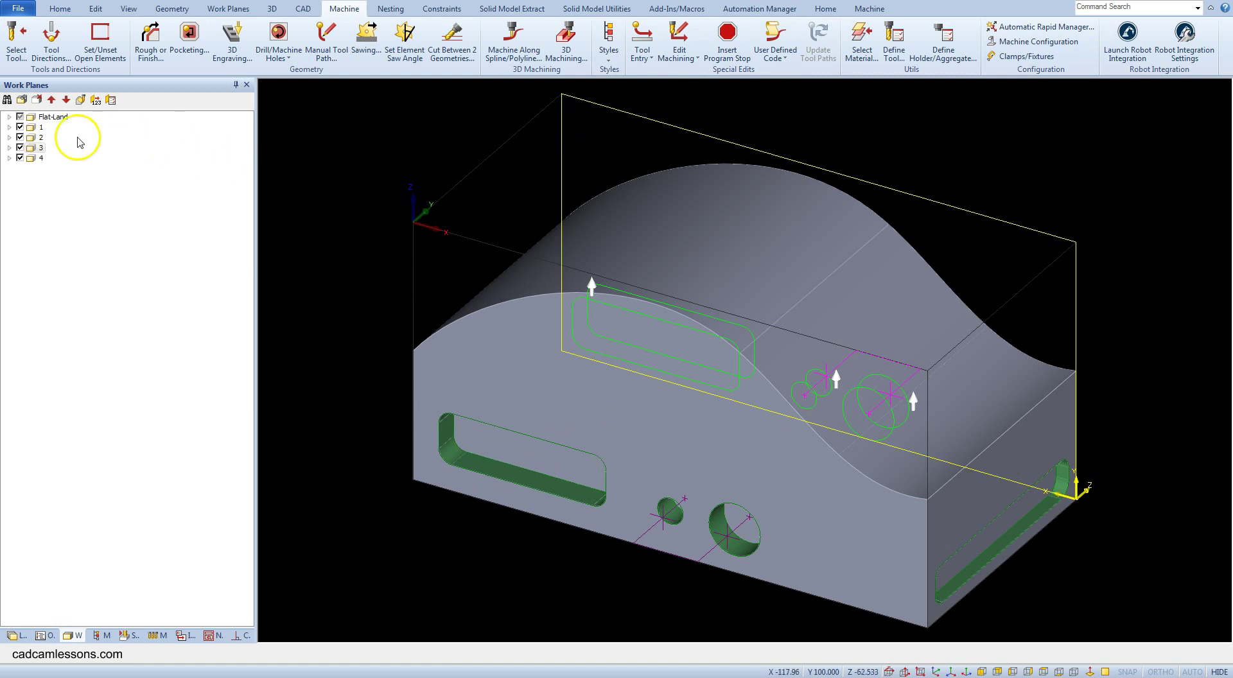
click(40, 127)
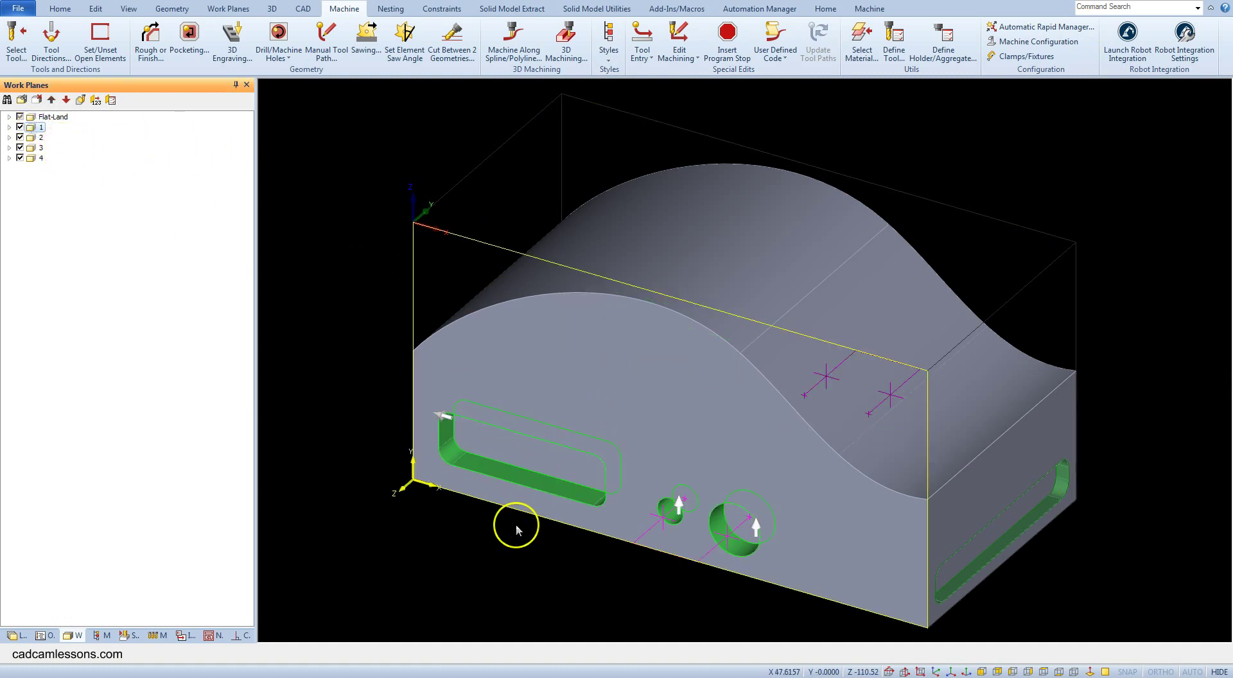
click(19, 52)
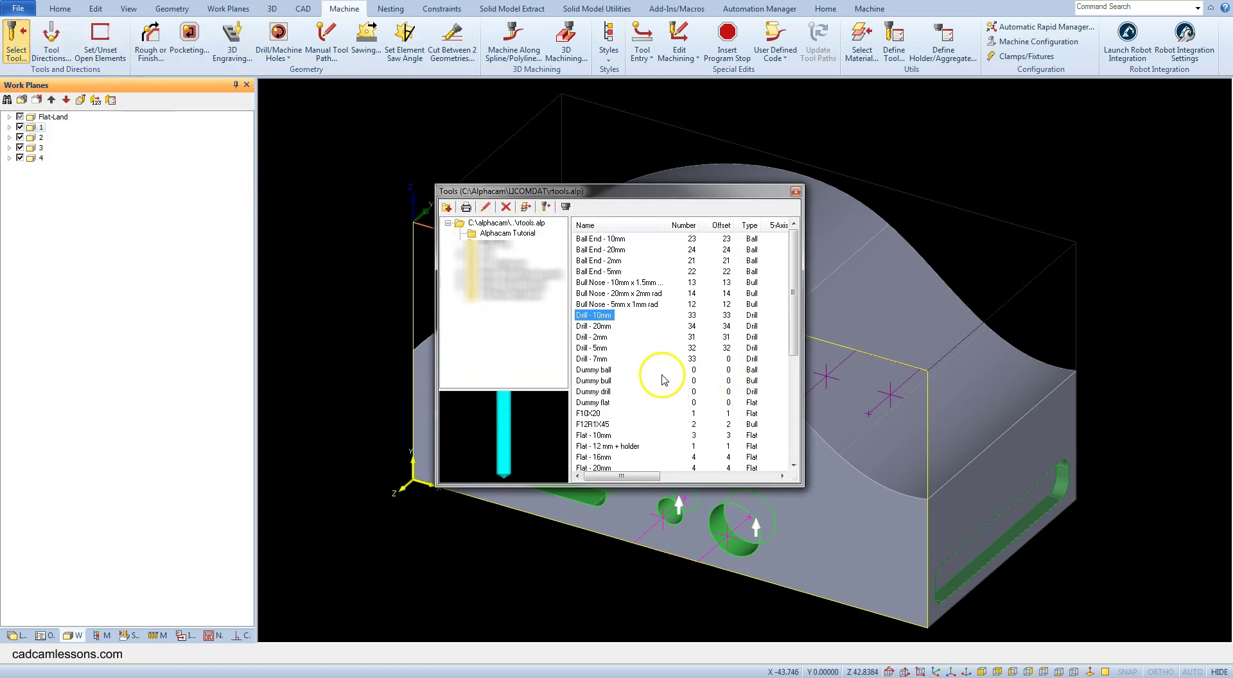
double_click(592, 439)
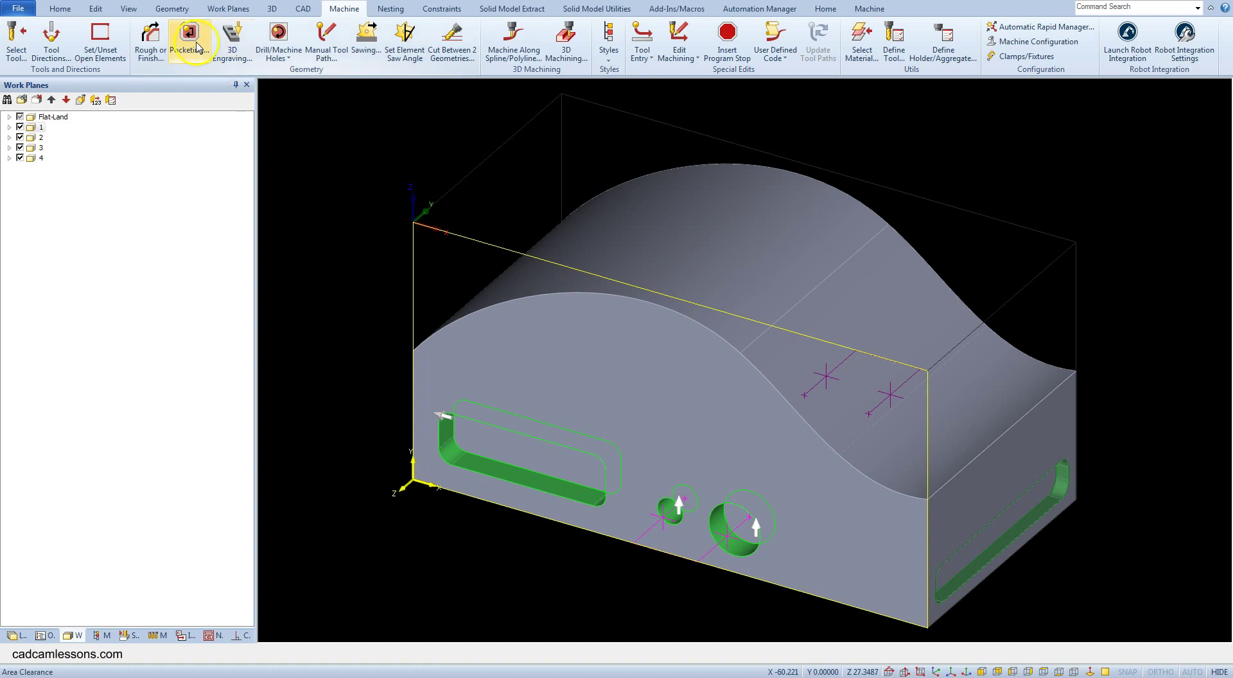
- Start a contour pocketing operation with Auto Z sides, limited to selected geometries
click(198, 48)
click(352, 251)
click(454, 318)
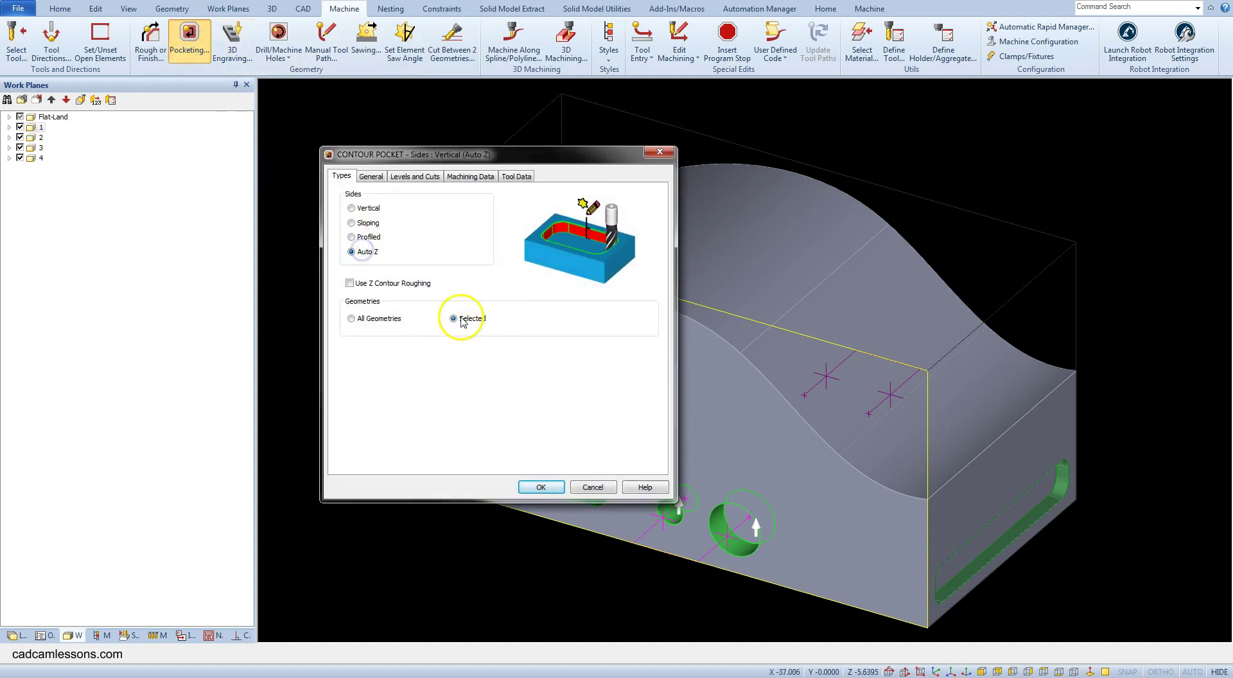
click(372, 178)
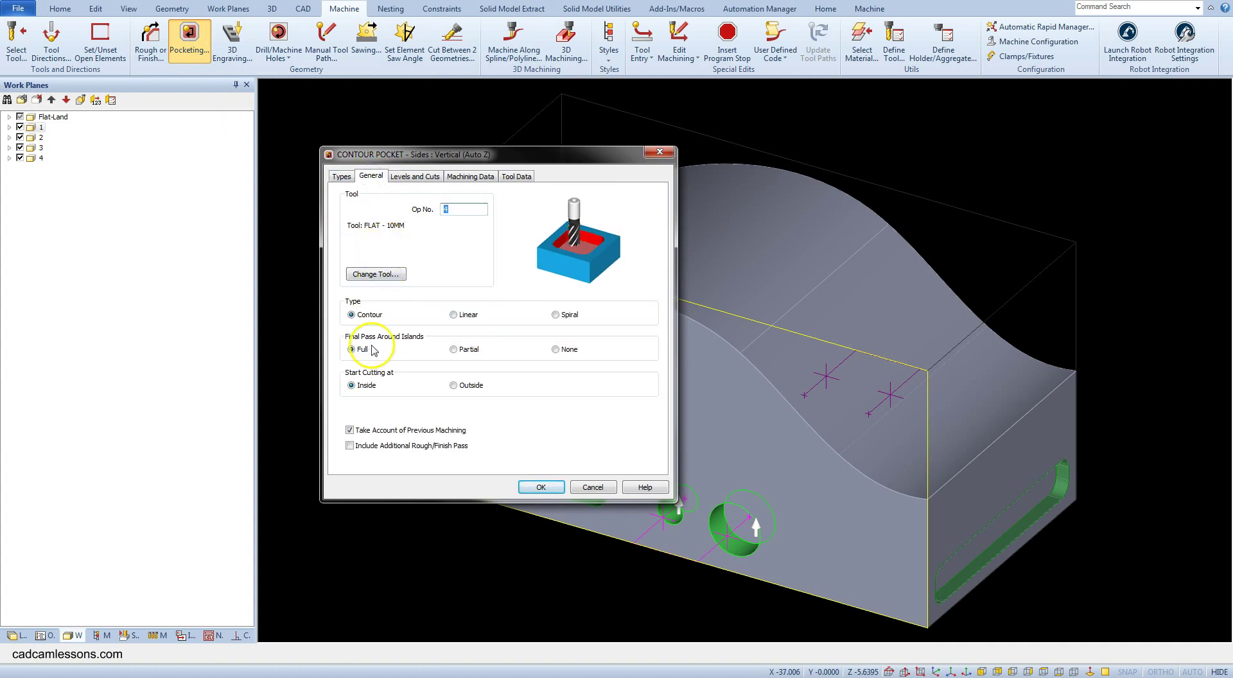
- Set the pocket's safe rapid distance to 25, feed down distance to 5, max depth per cut to 2 and lead-in slope angle to 45
click(415, 176)
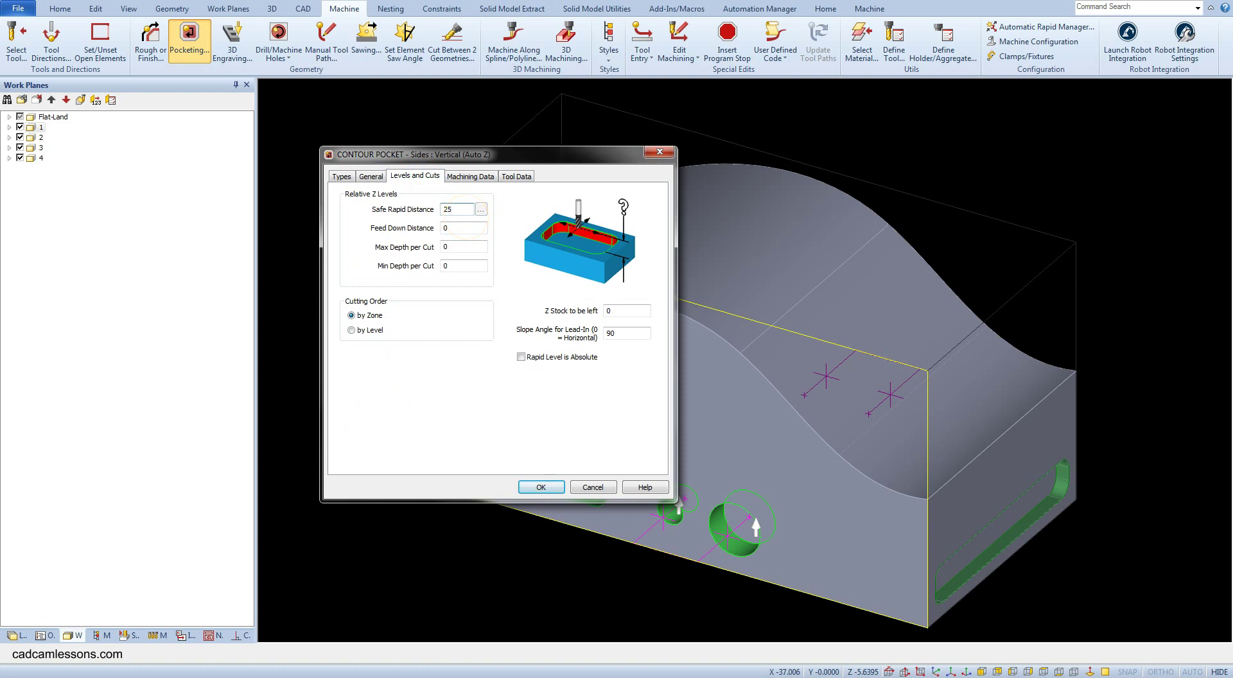
key(Tab)
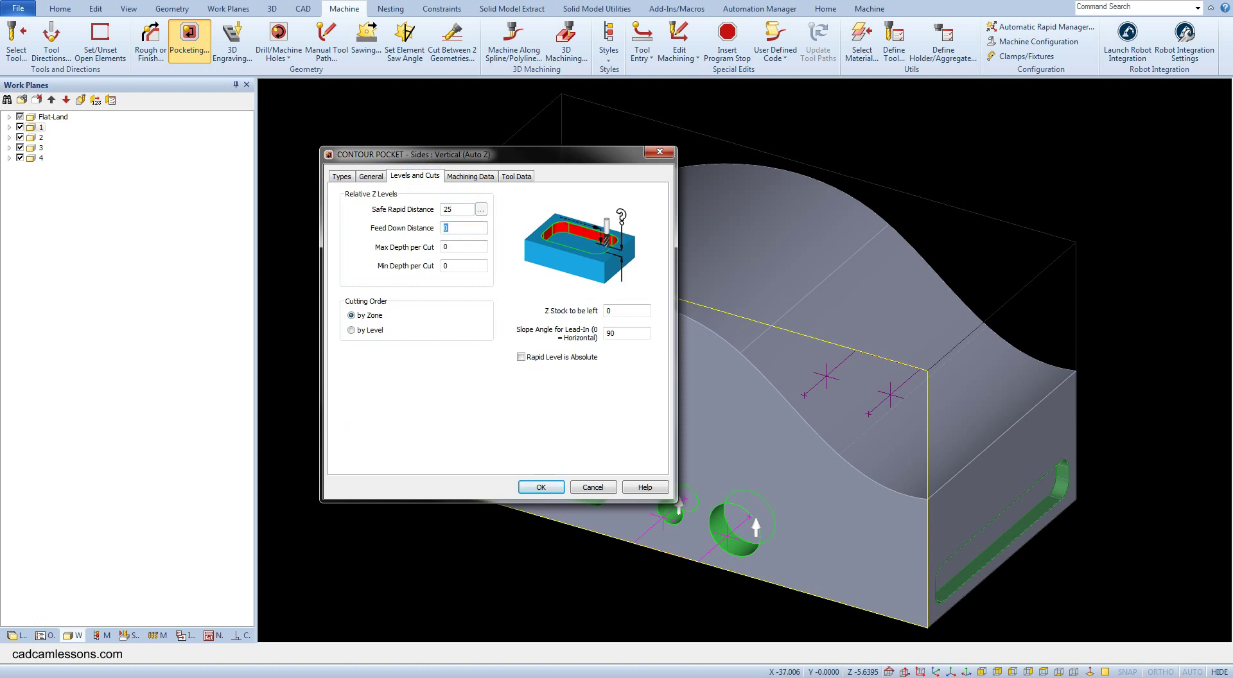
key(Tab)
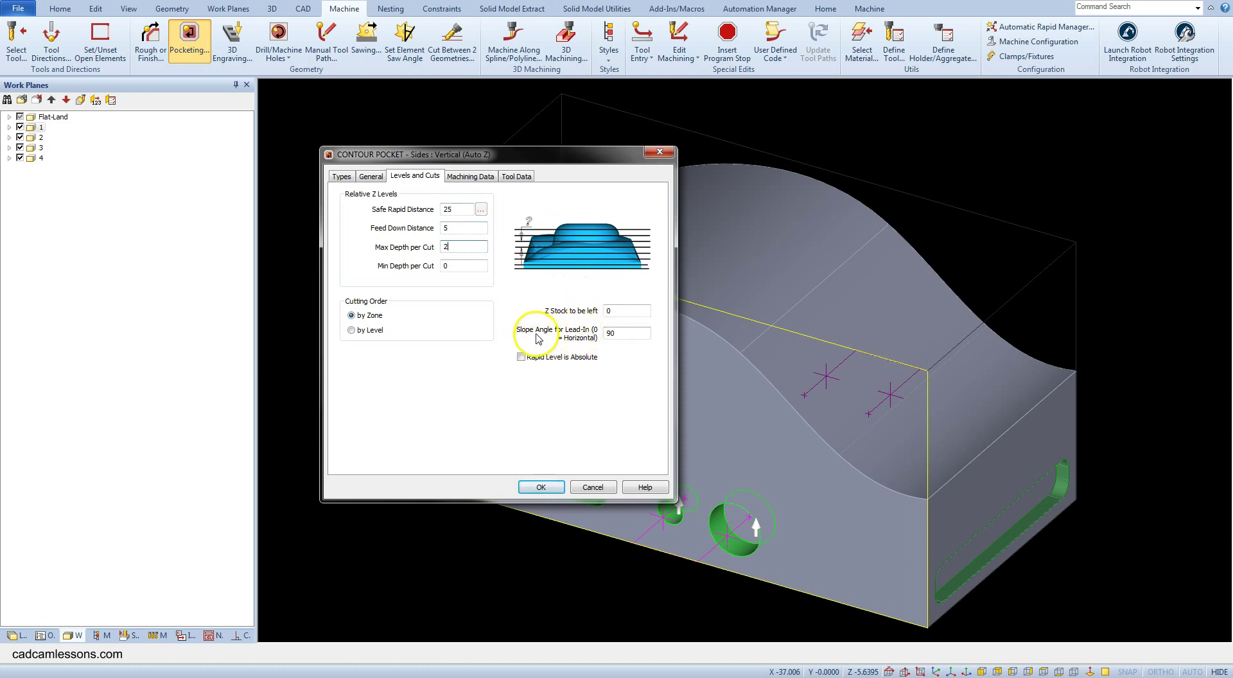
click(621, 334)
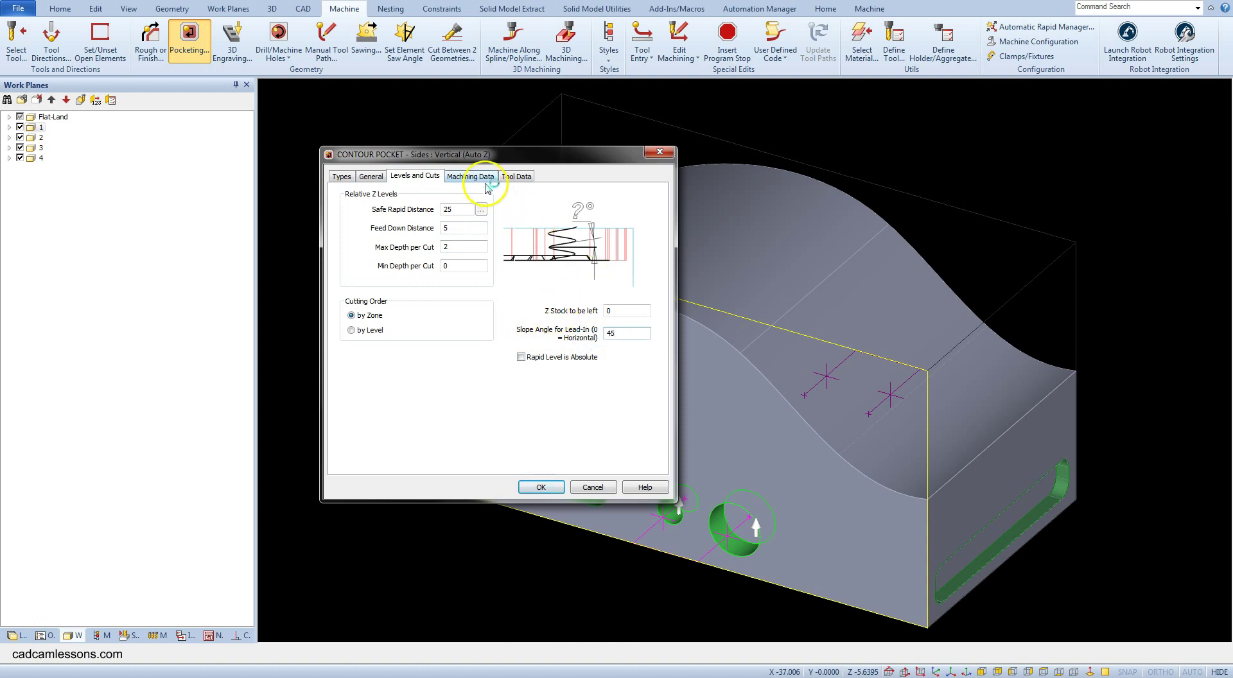
click(539, 488)
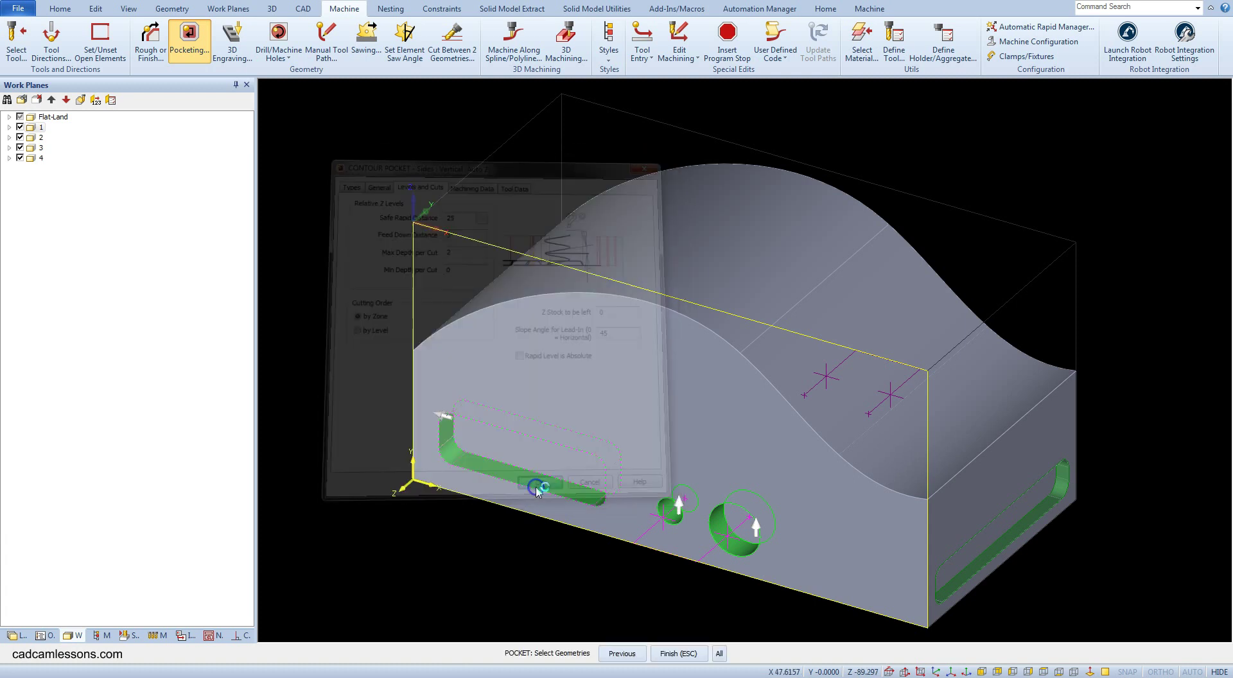
- Apply the pocketing operation to the slot contour on work plane 1
click(539, 442)
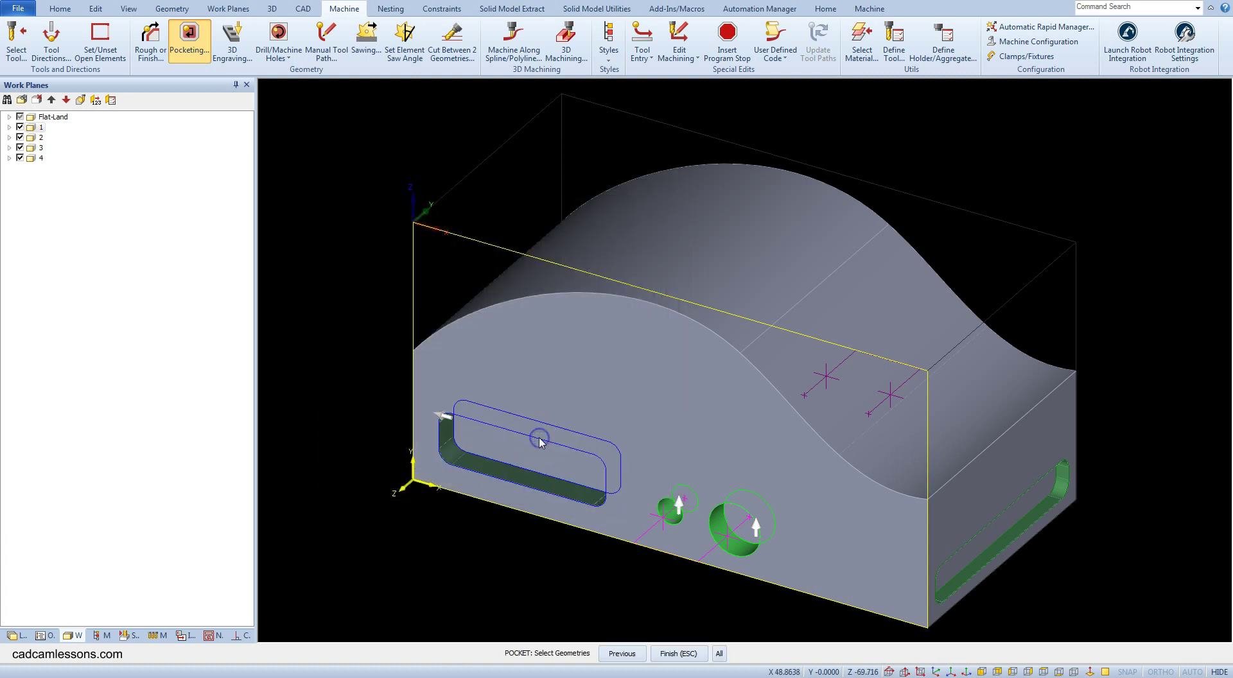
click(539, 444)
key(Escape)
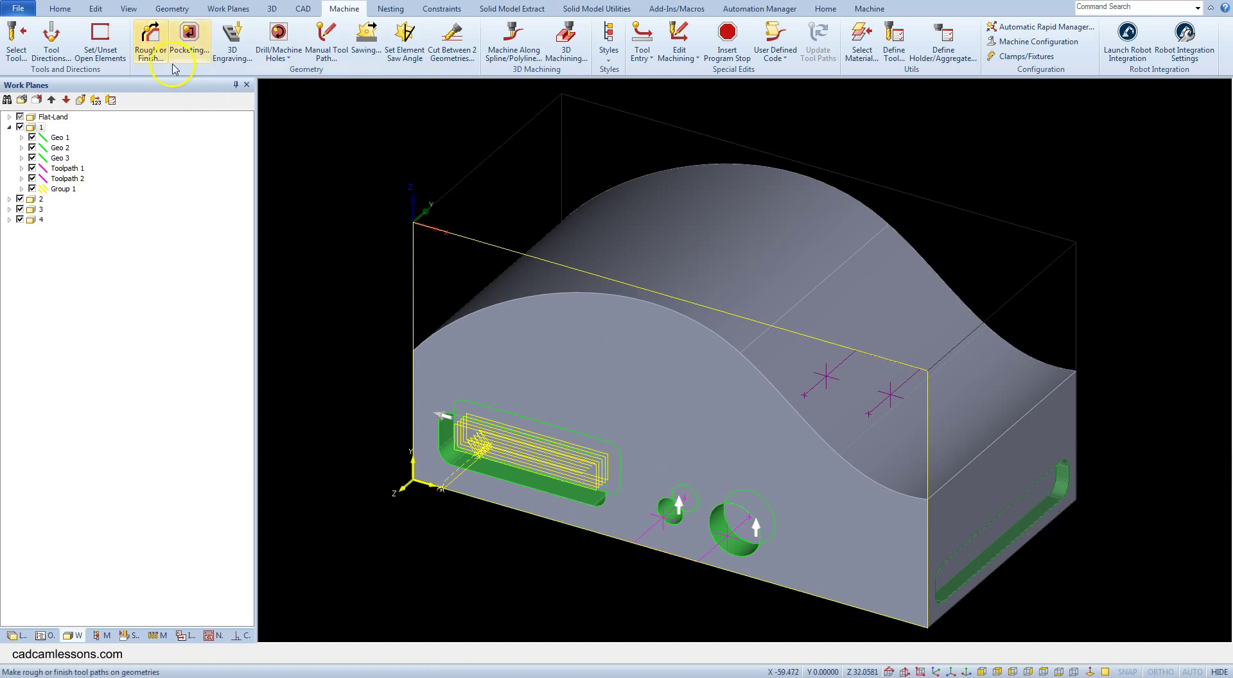
- Pocket the slot contour on work plane 2 with a max depth per cut of 2
click(40, 200)
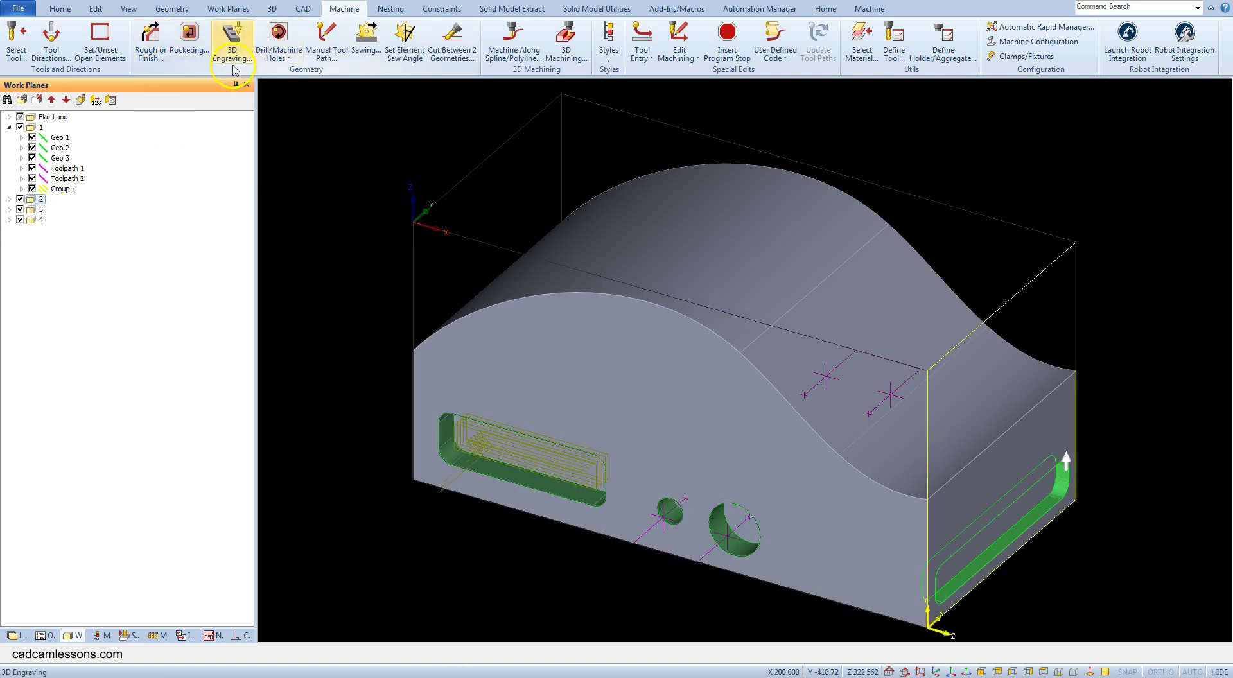
click(189, 39)
click(371, 176)
click(405, 179)
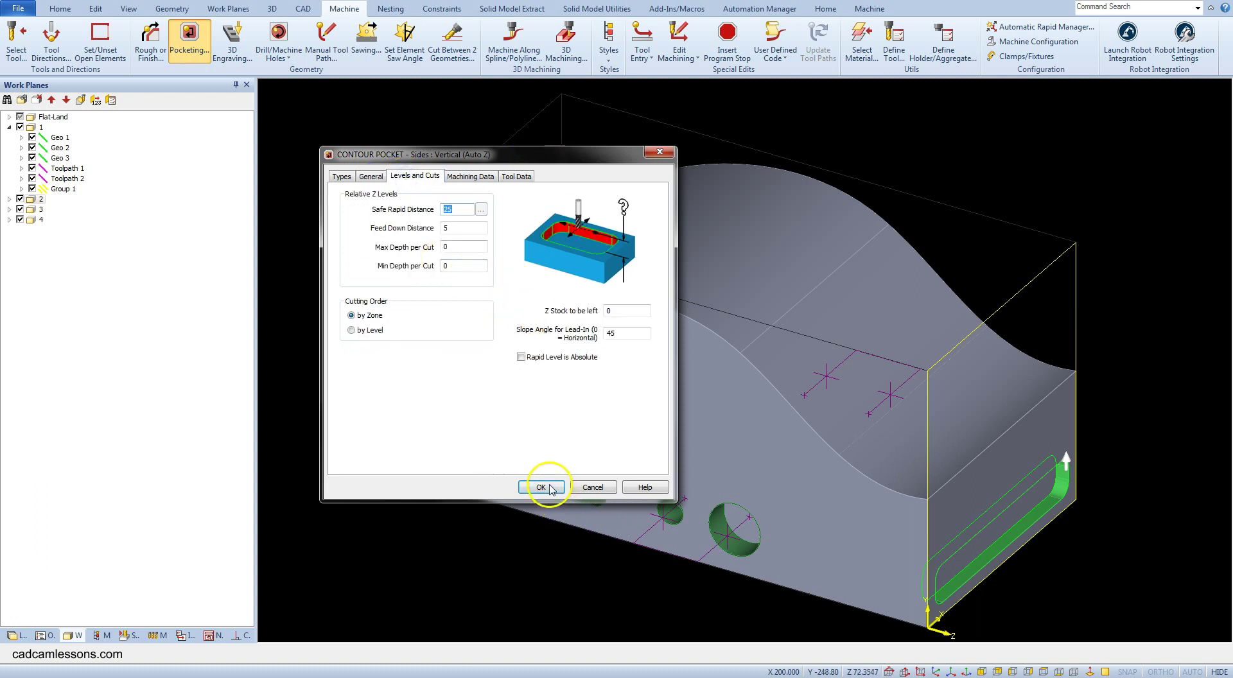
key(Tab)
key(Tab)
key(Tab)
text(2)
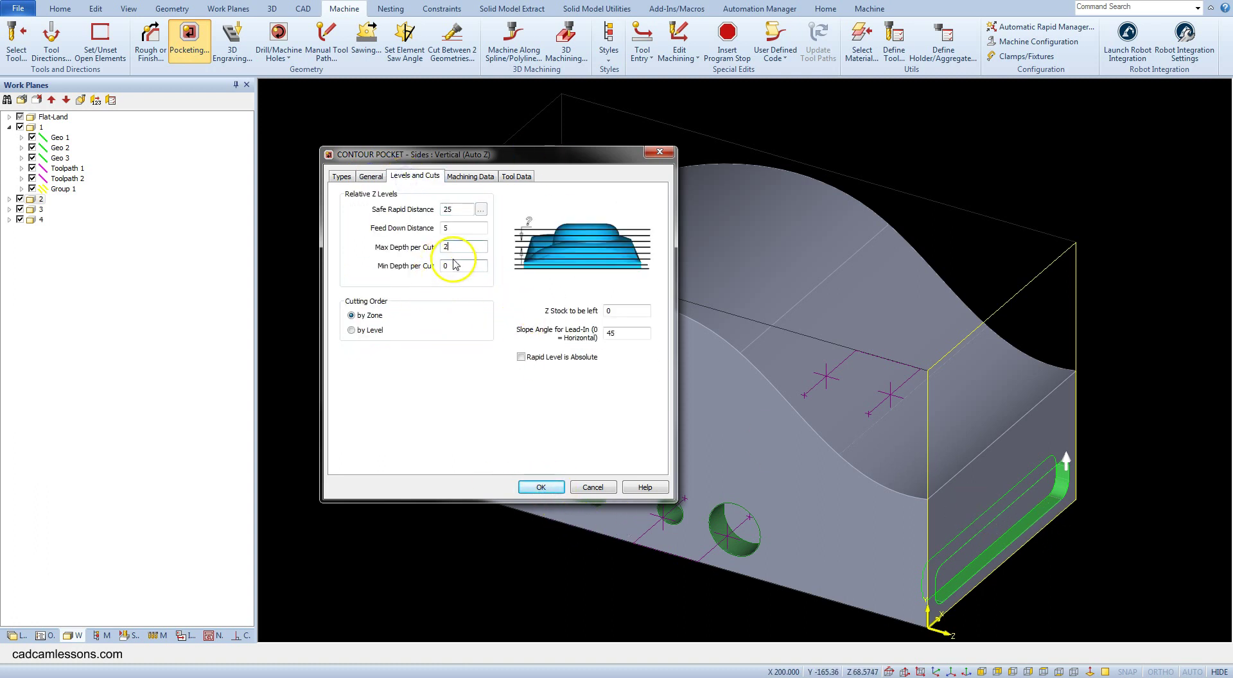
click(541, 488)
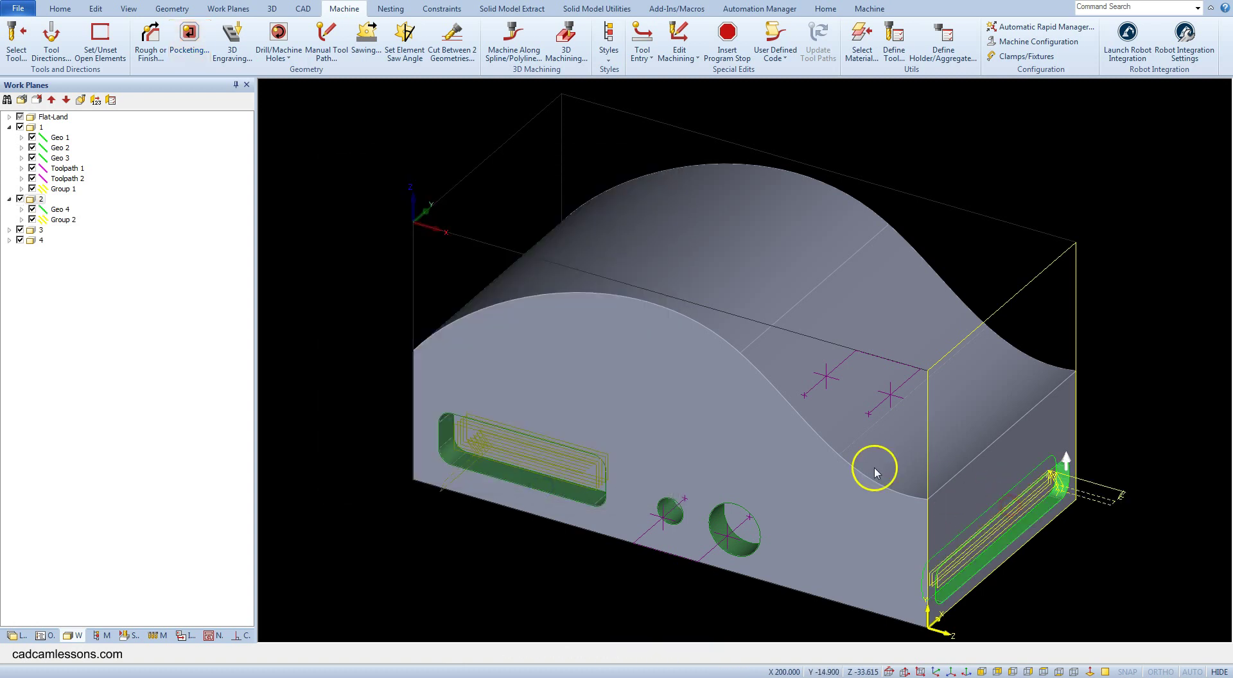
- Pocket the slot contour on work plane 3 with a max depth per cut of 2
click(35, 230)
click(190, 48)
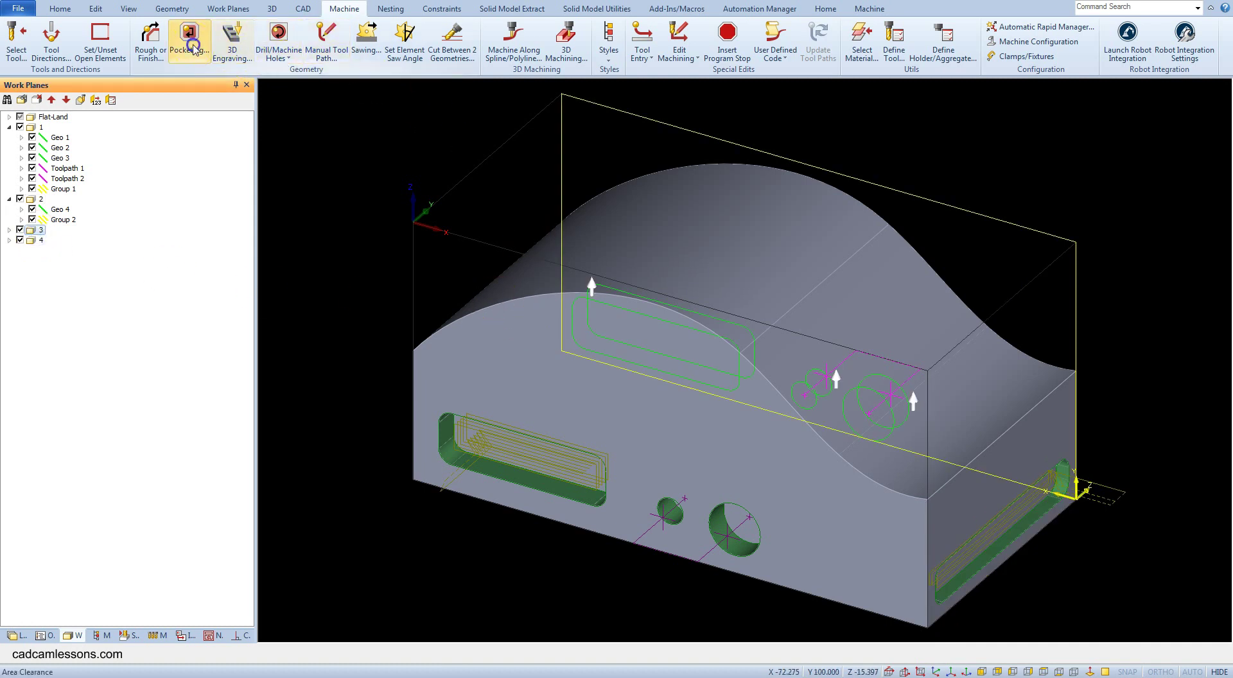
click(395, 178)
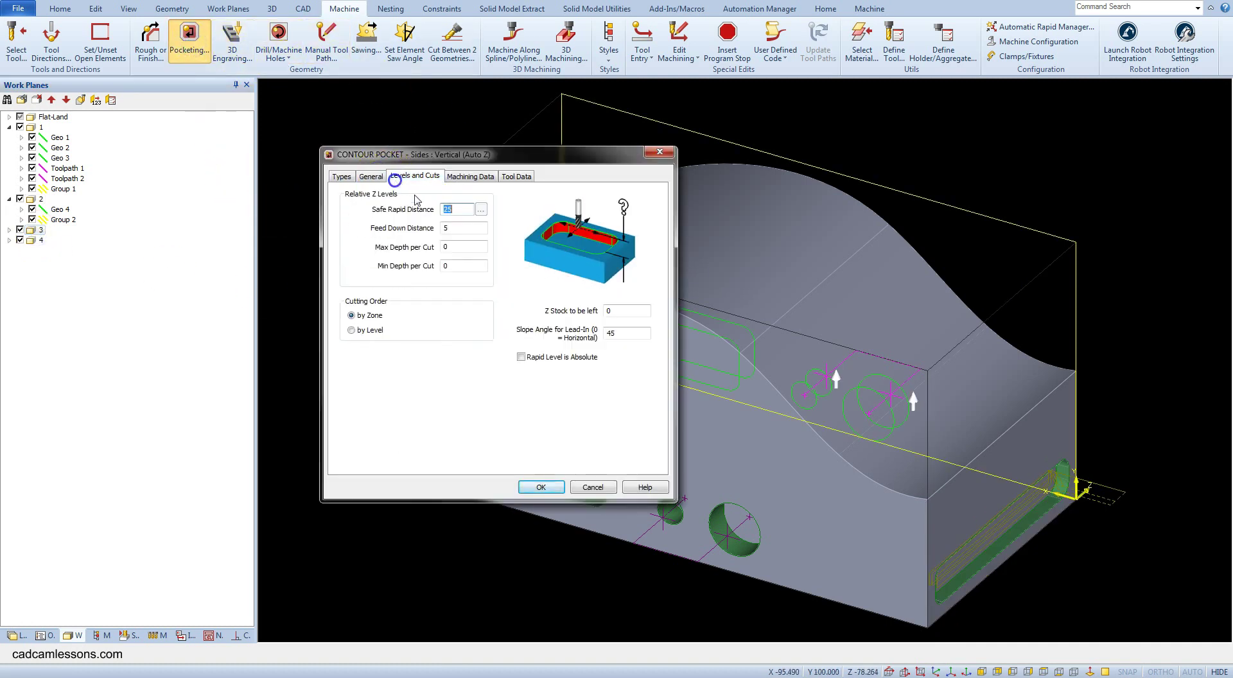
click(429, 246)
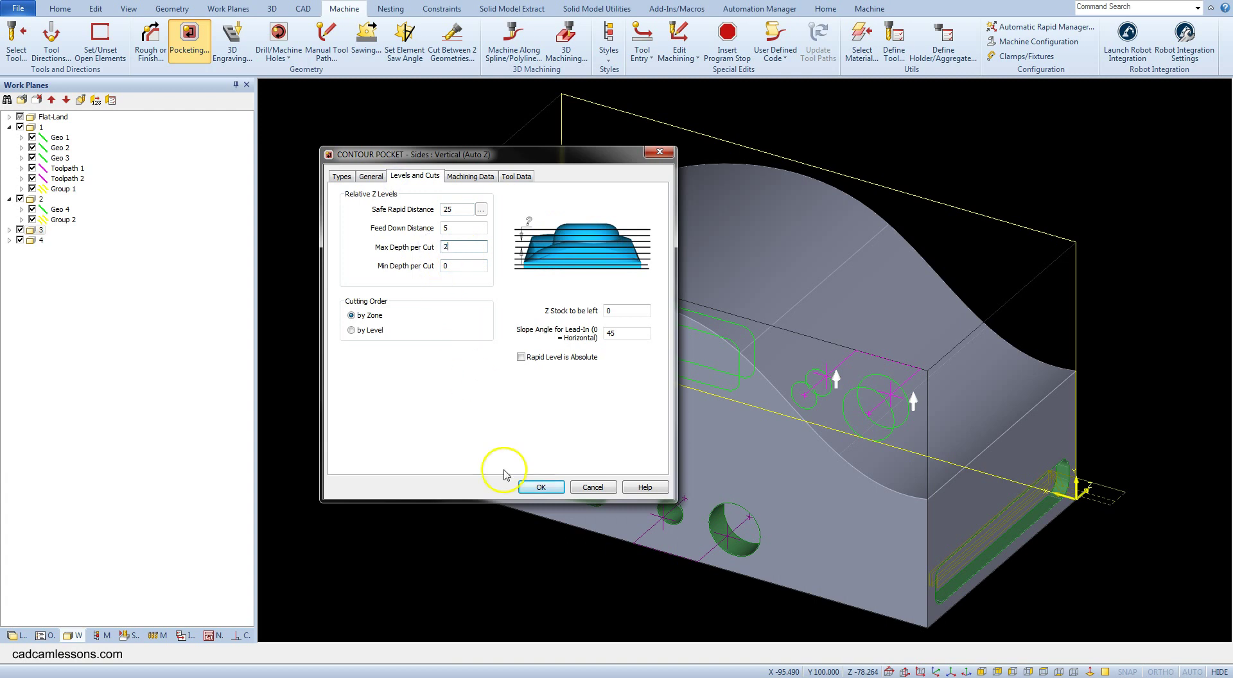
click(541, 487)
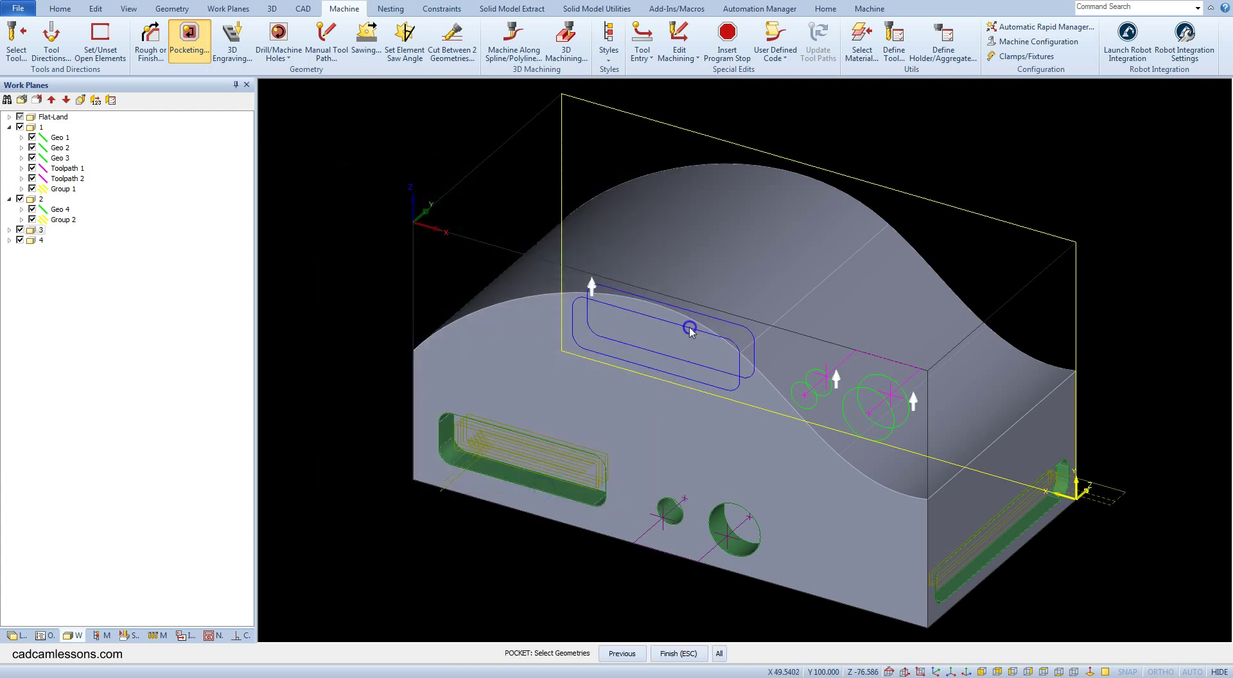
click(689, 328)
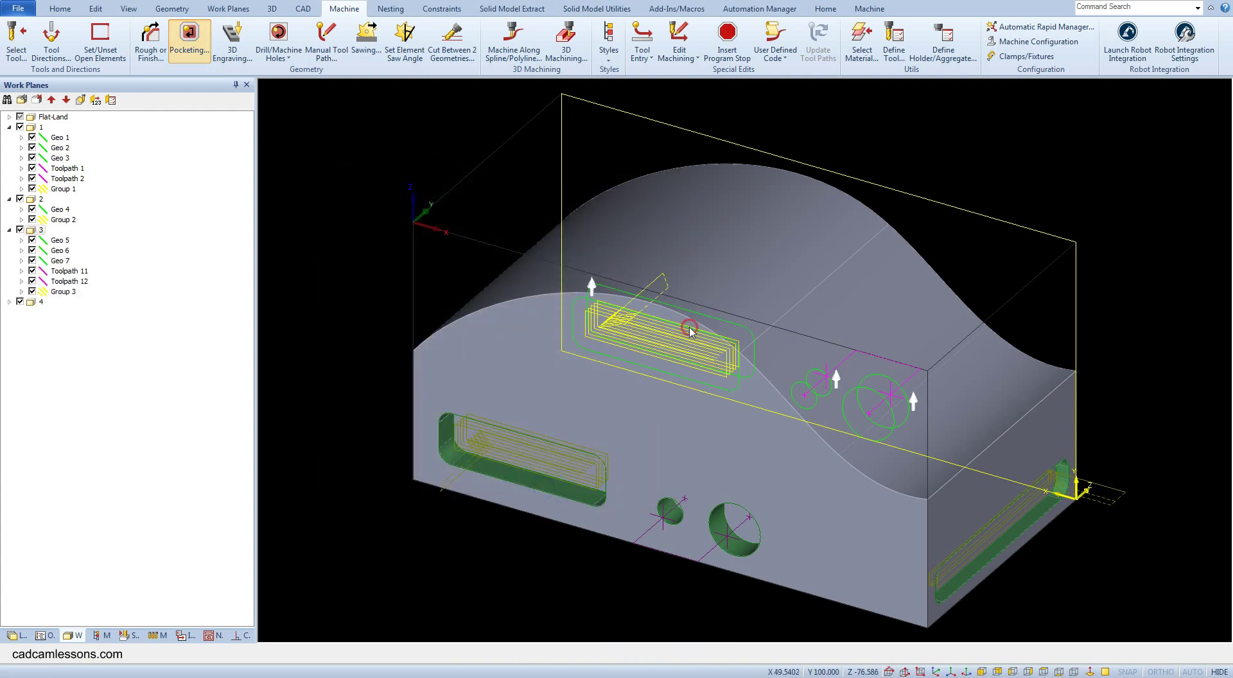
- Pocket the slot contour on work plane 4 with a max depth per cut of 2
click(40, 302)
click(189, 52)
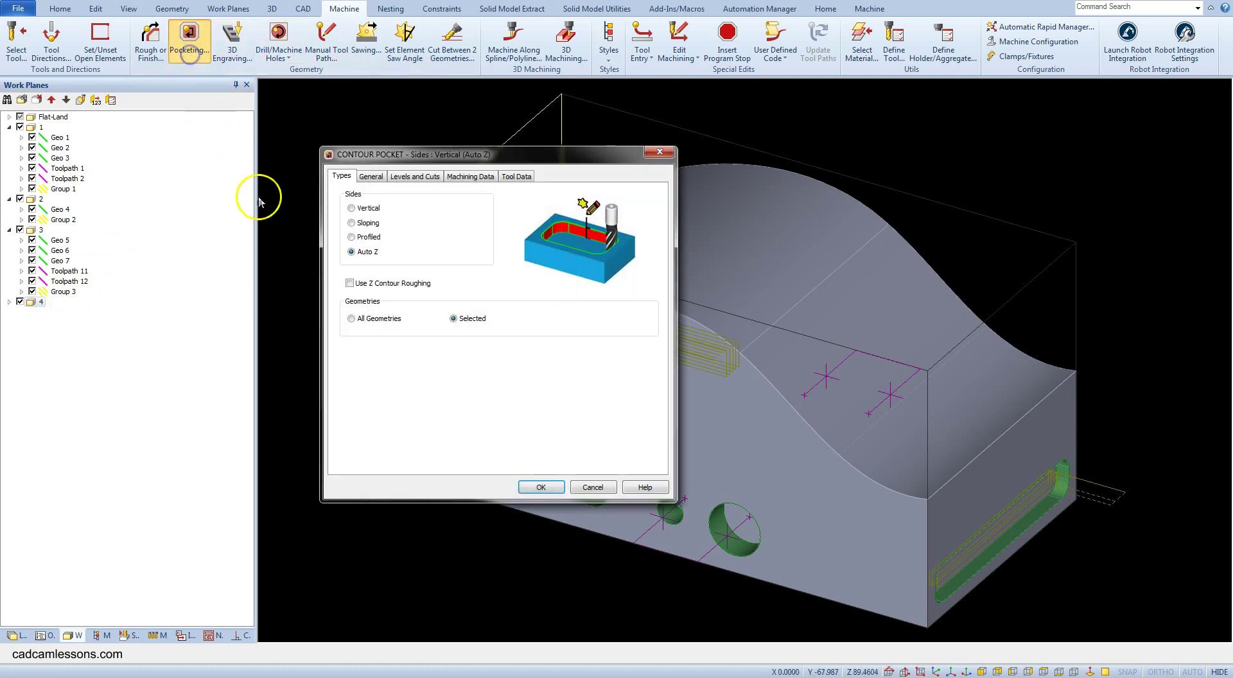
click(372, 179)
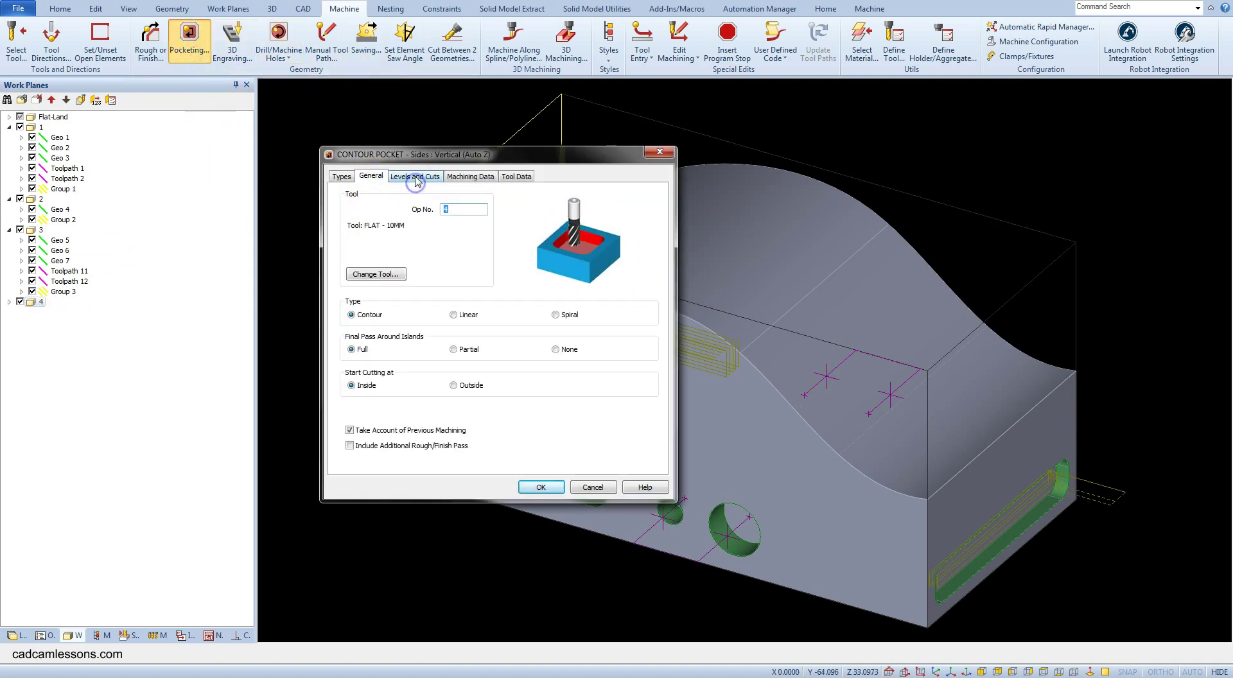
click(415, 178)
click(422, 248)
text(2)
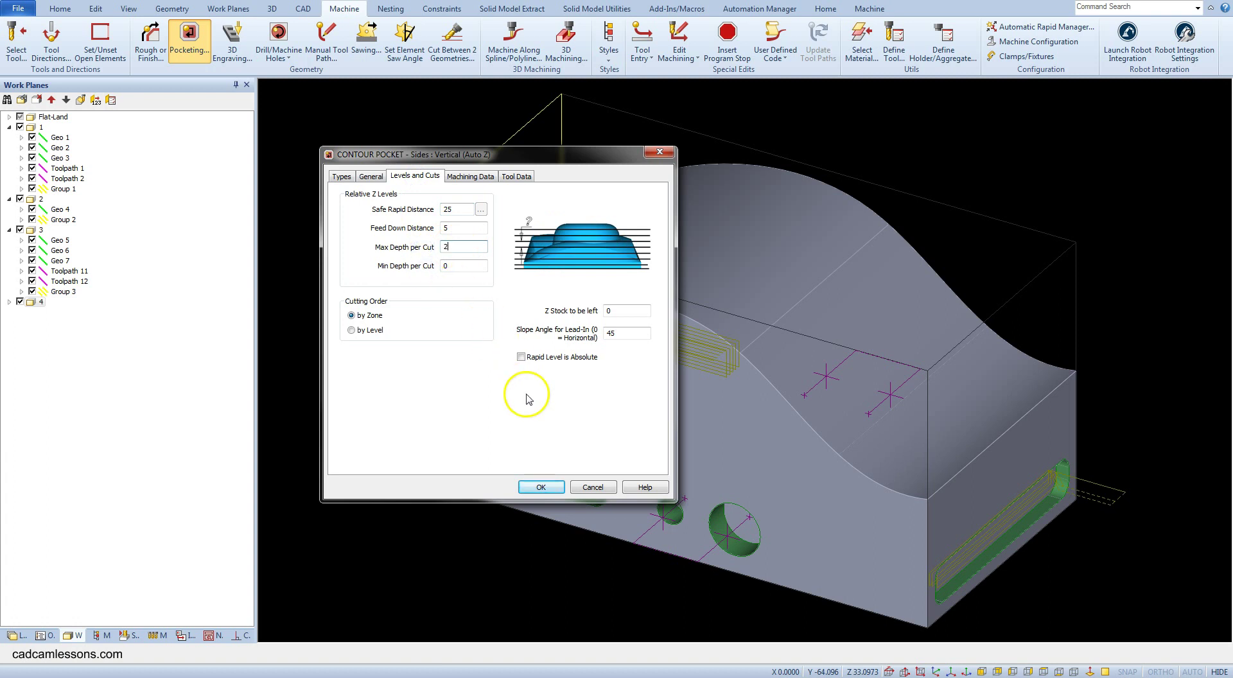
click(542, 487)
click(511, 354)
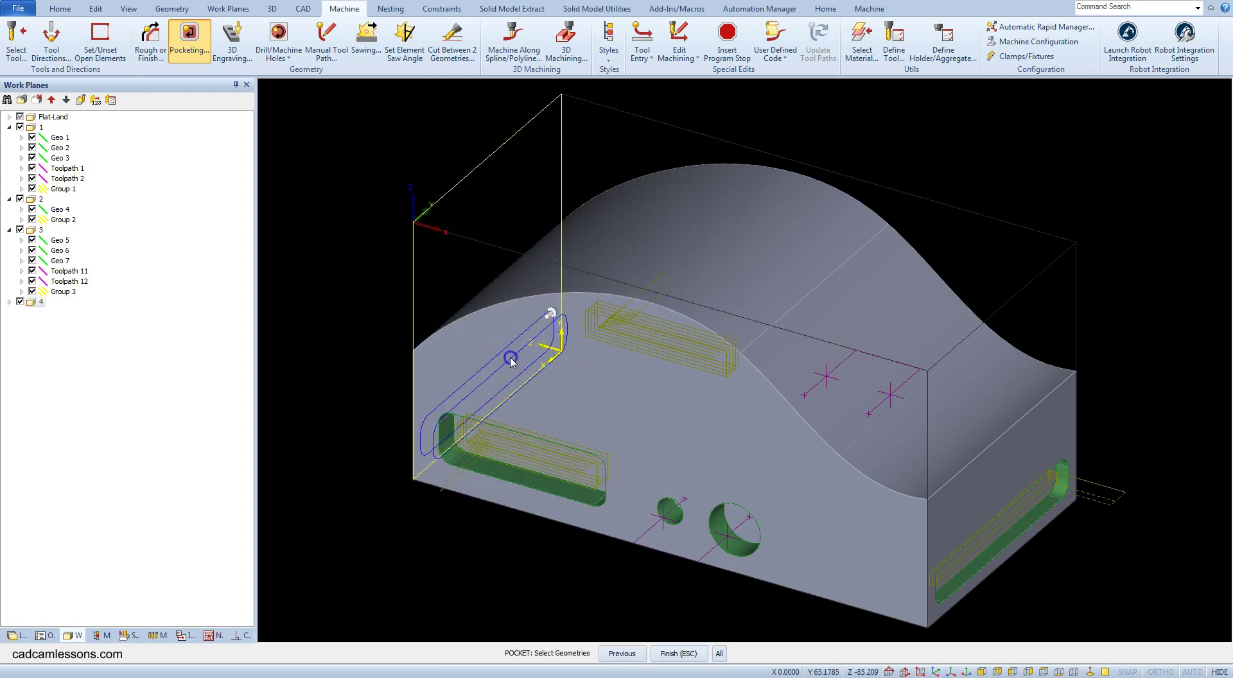
right_click(441, 316)
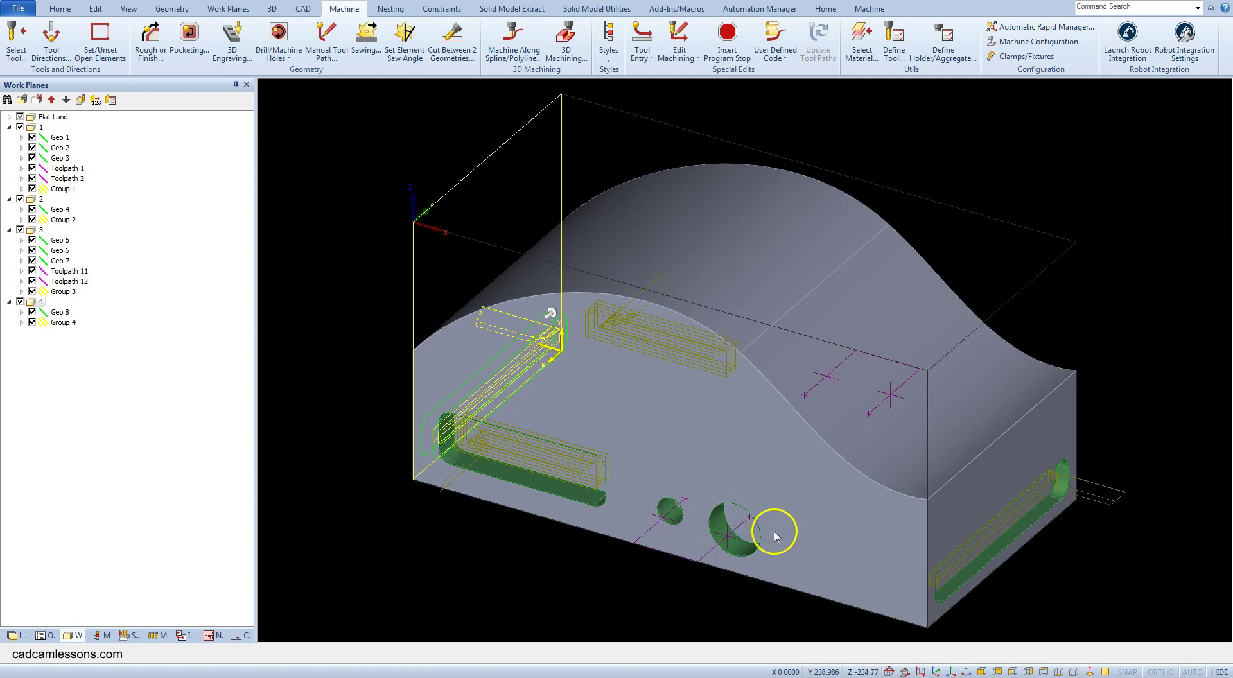
- Start a rough/finish operation on work plane 1 with helical interpolation and a depth of cut of 2
click(153, 48)
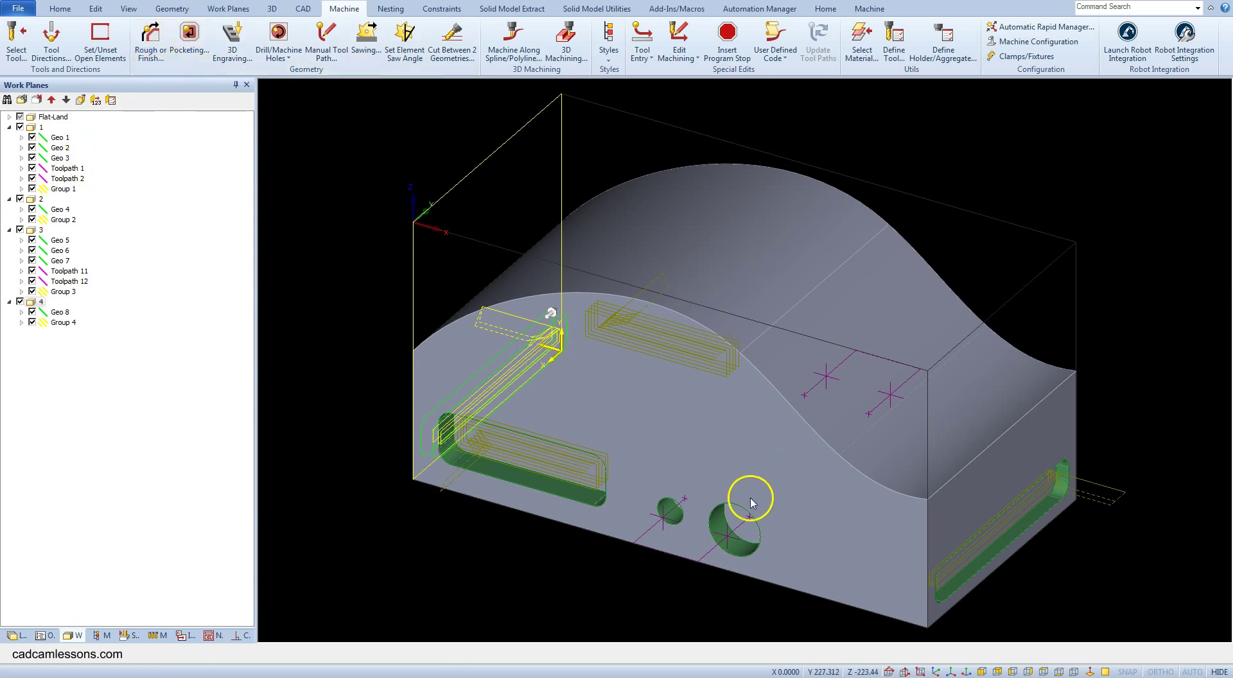
click(33, 129)
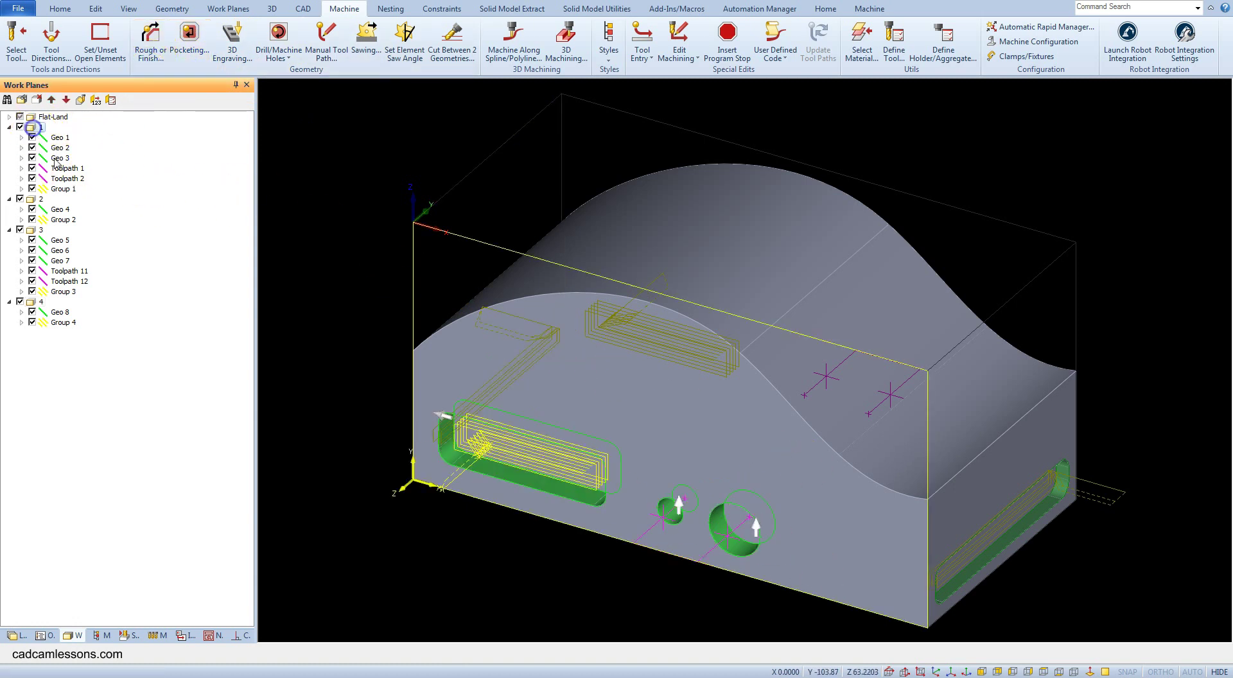
click(152, 49)
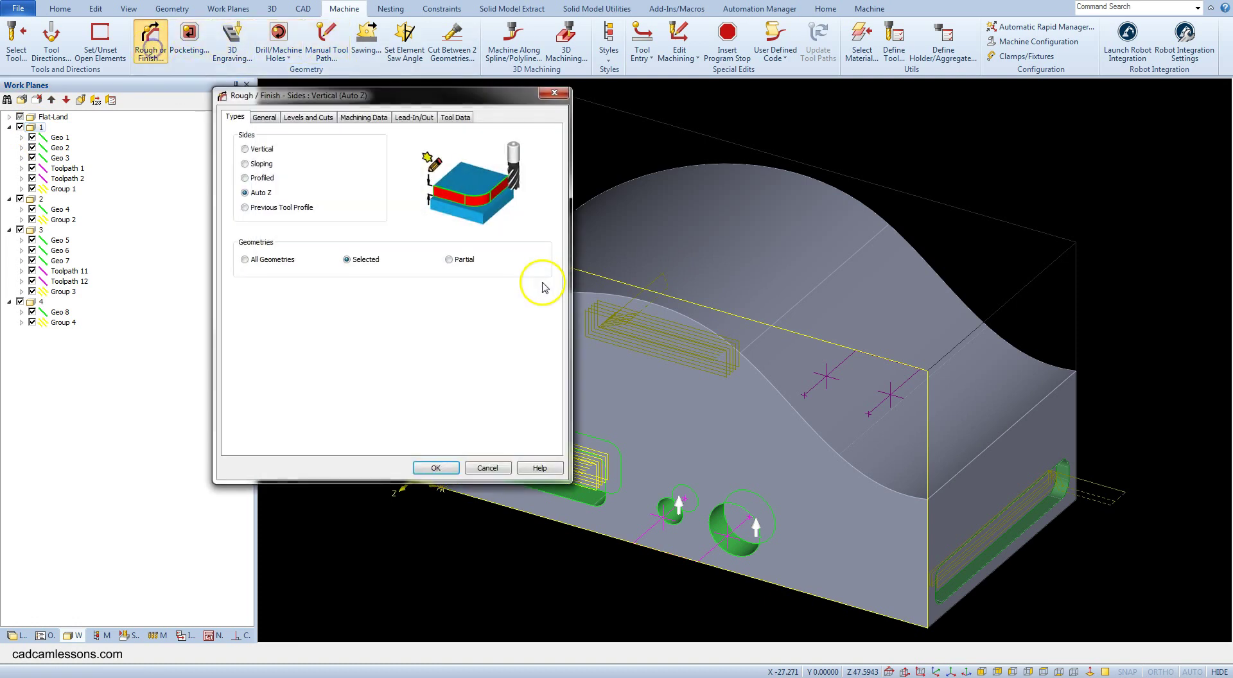
click(264, 116)
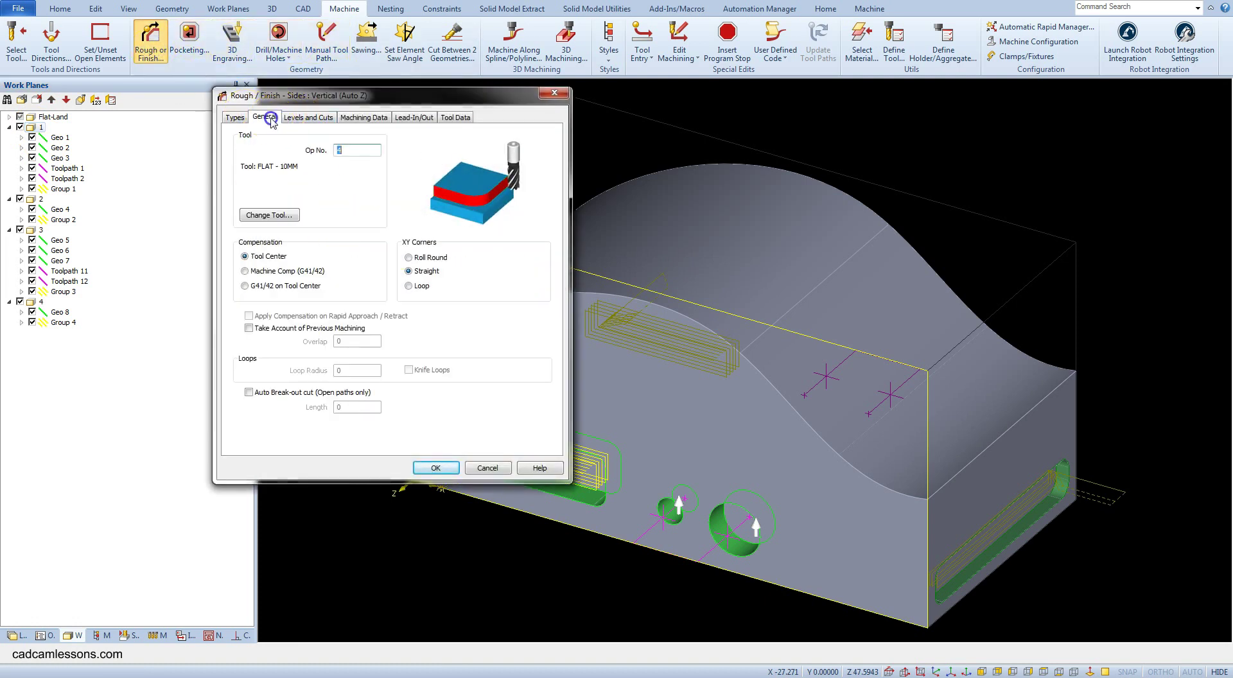
click(308, 117)
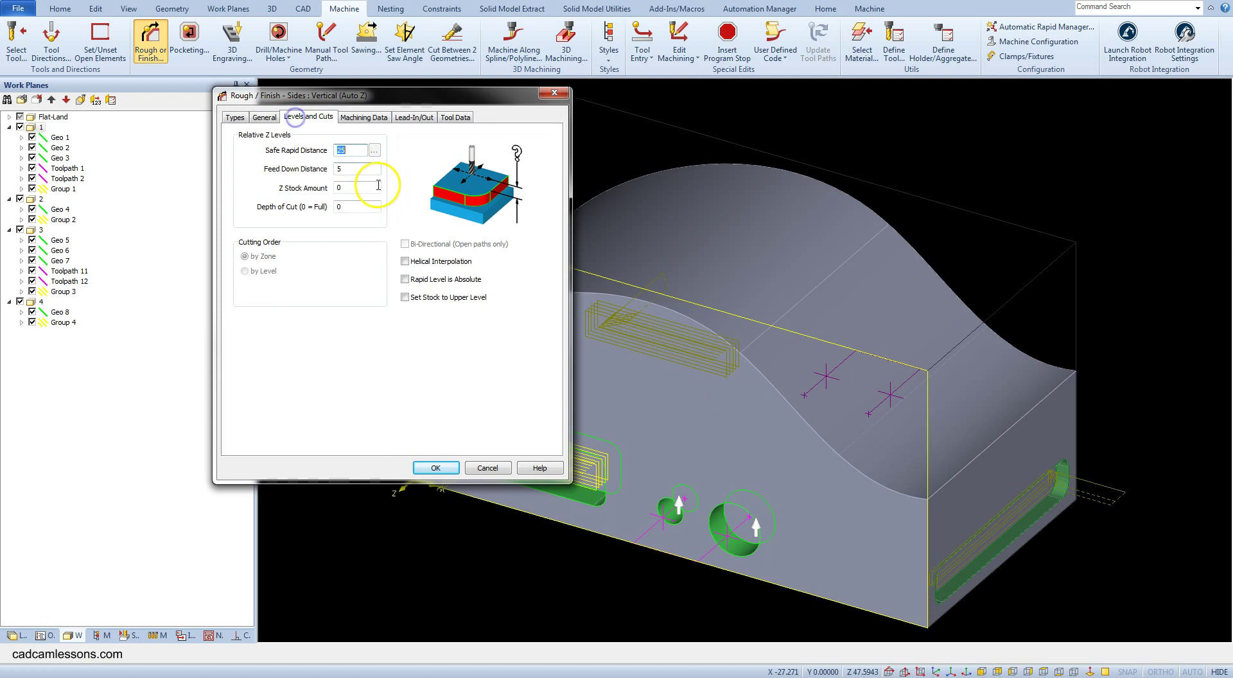
click(405, 262)
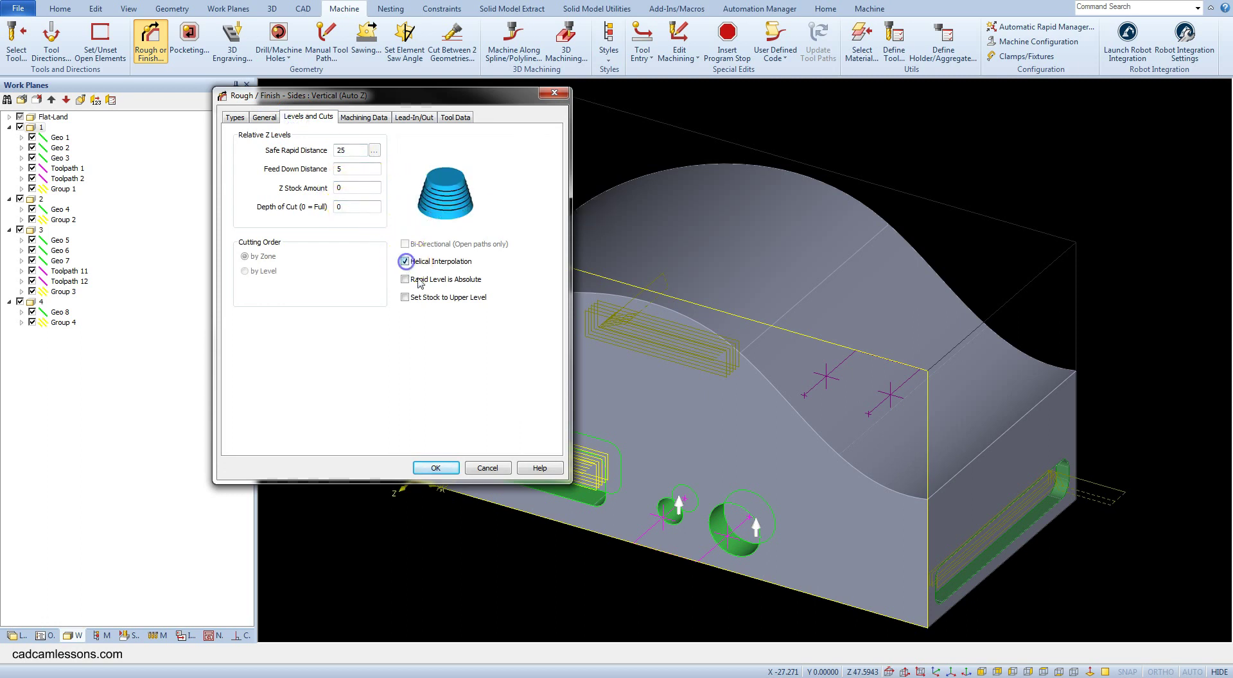
click(316, 206)
text(2)
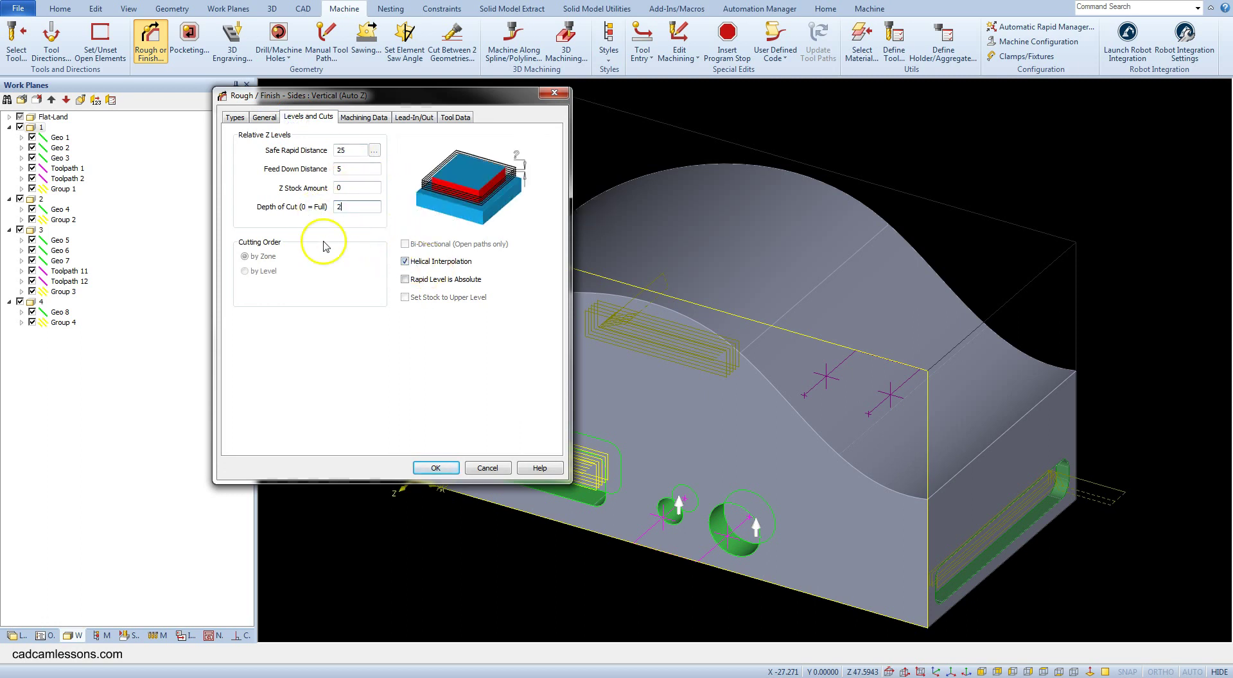
- Set automatic lead-in and lead-out to line length 0.2 and arc radius 0.2, and apply the operation to work plane 1's large hole
click(405, 118)
click(263, 140)
click(352, 341)
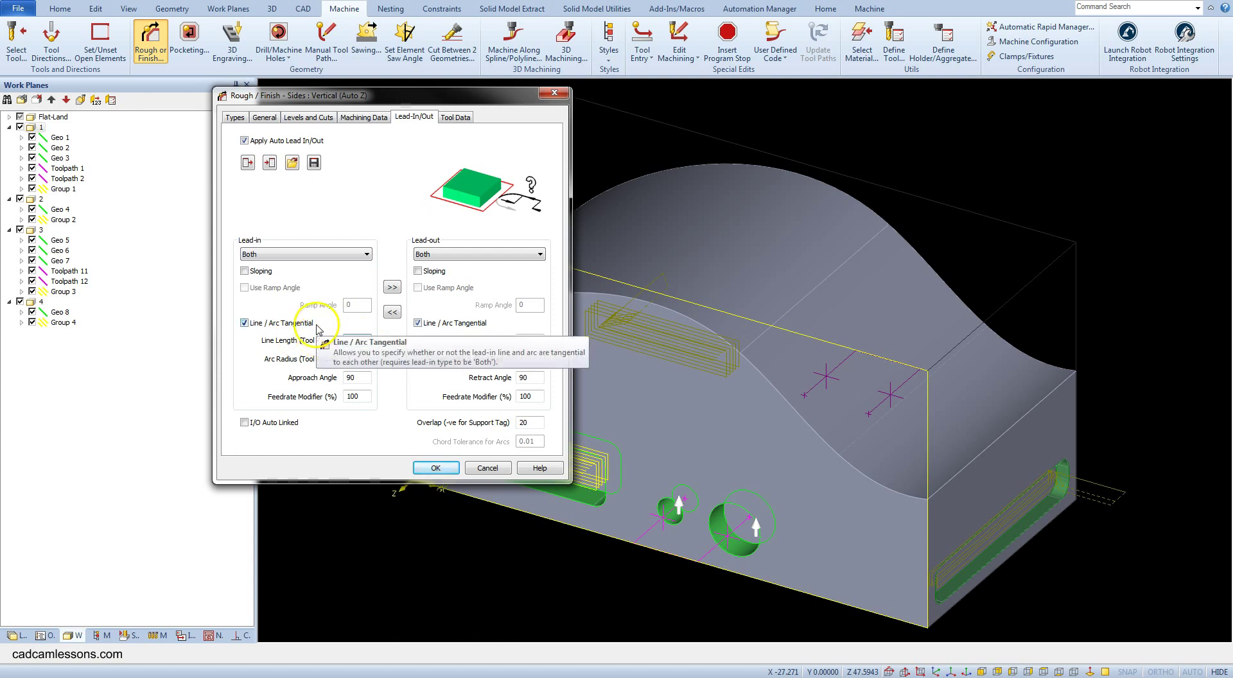
key(Tab)
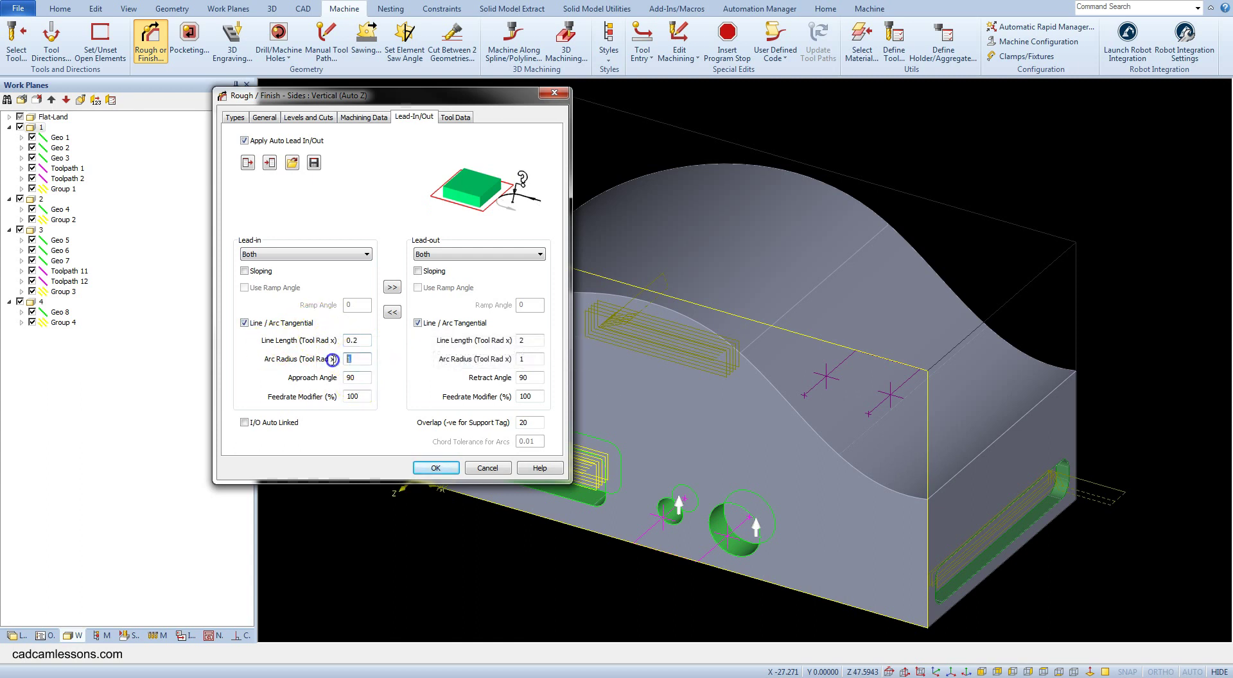
text(0.2)
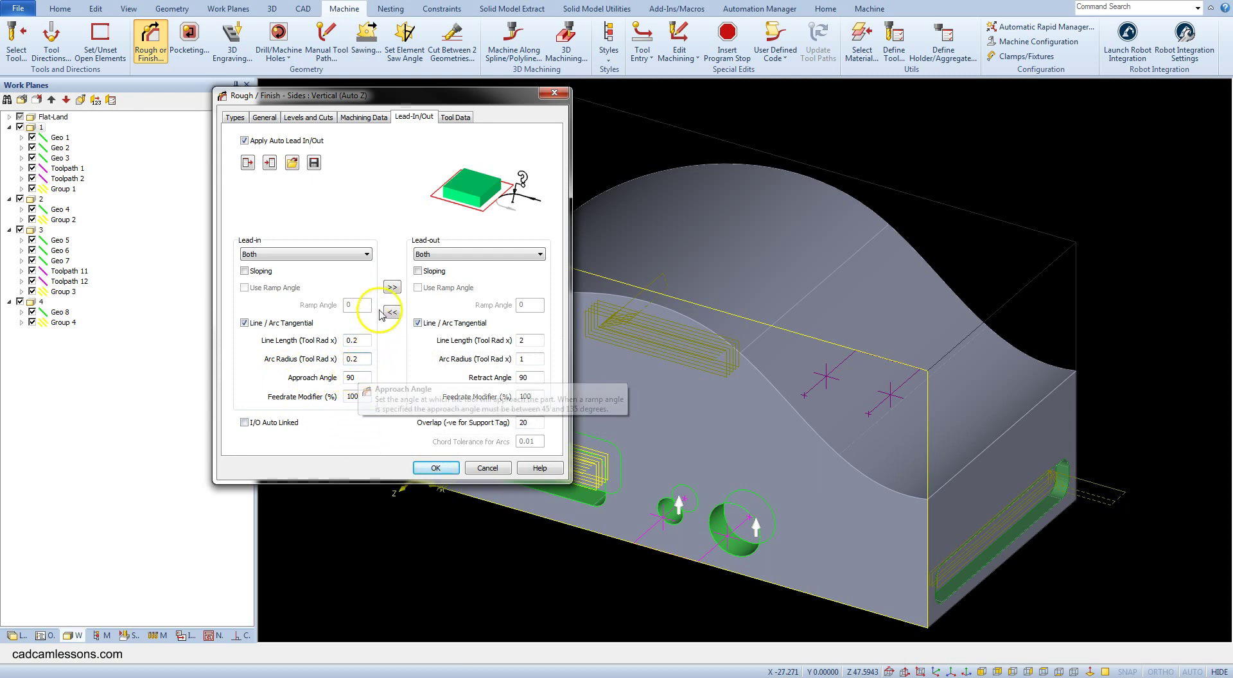
click(391, 286)
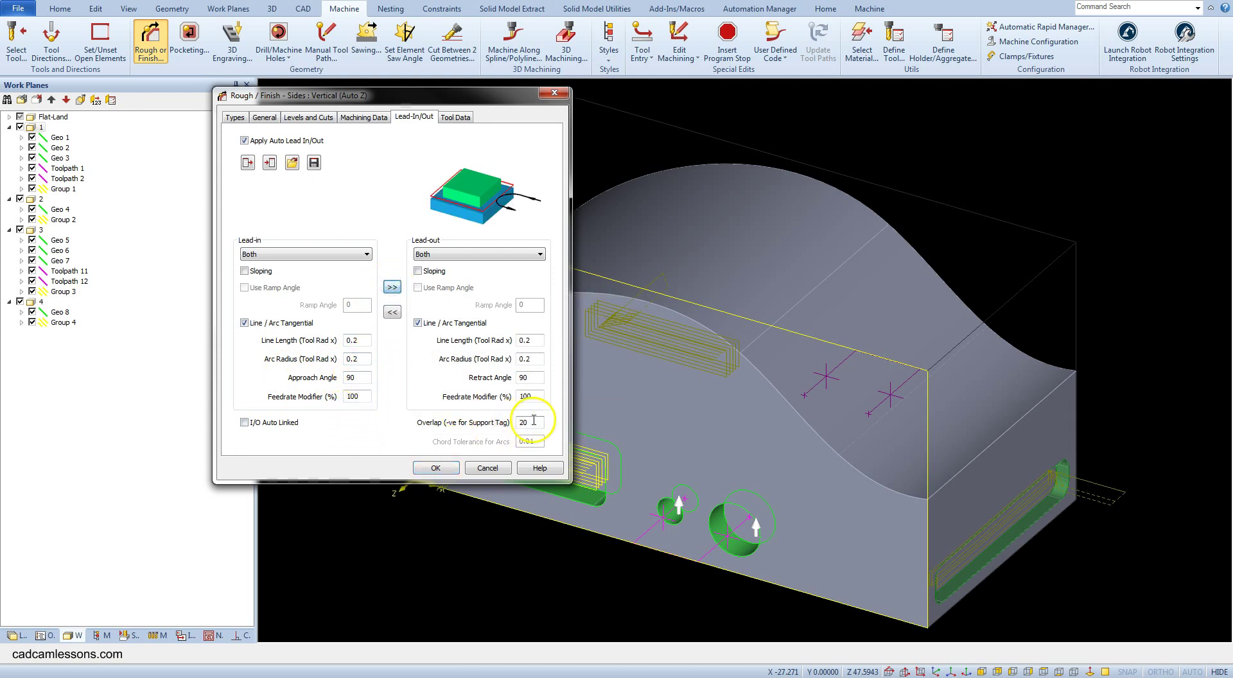
double_click(529, 423)
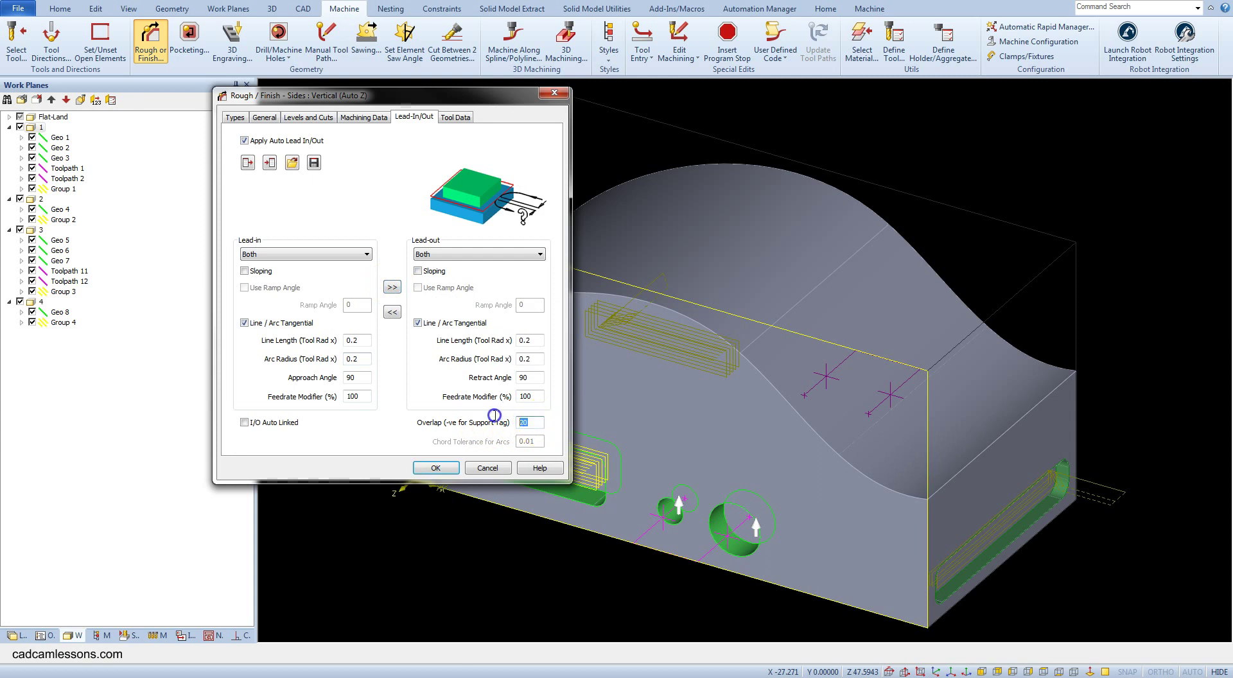
click(436, 468)
click(748, 511)
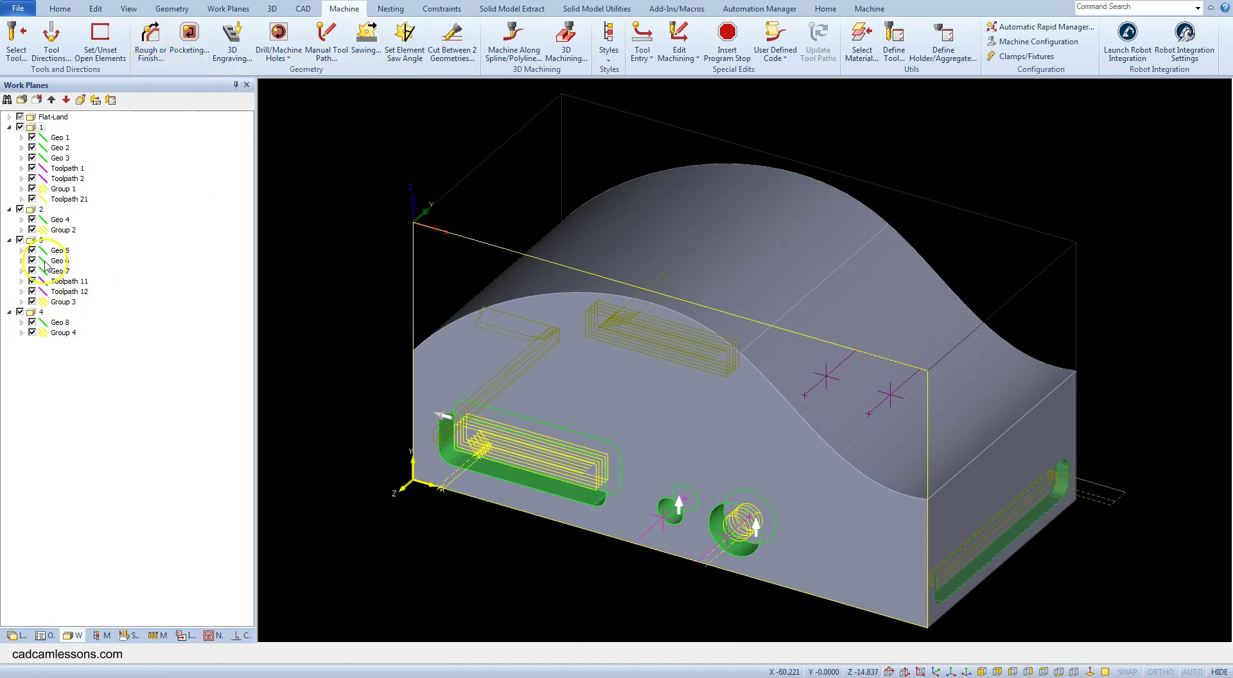
- Apply a rough/finish operation with a depth of cut of 2 to the large hole on work plane 3
click(41, 240)
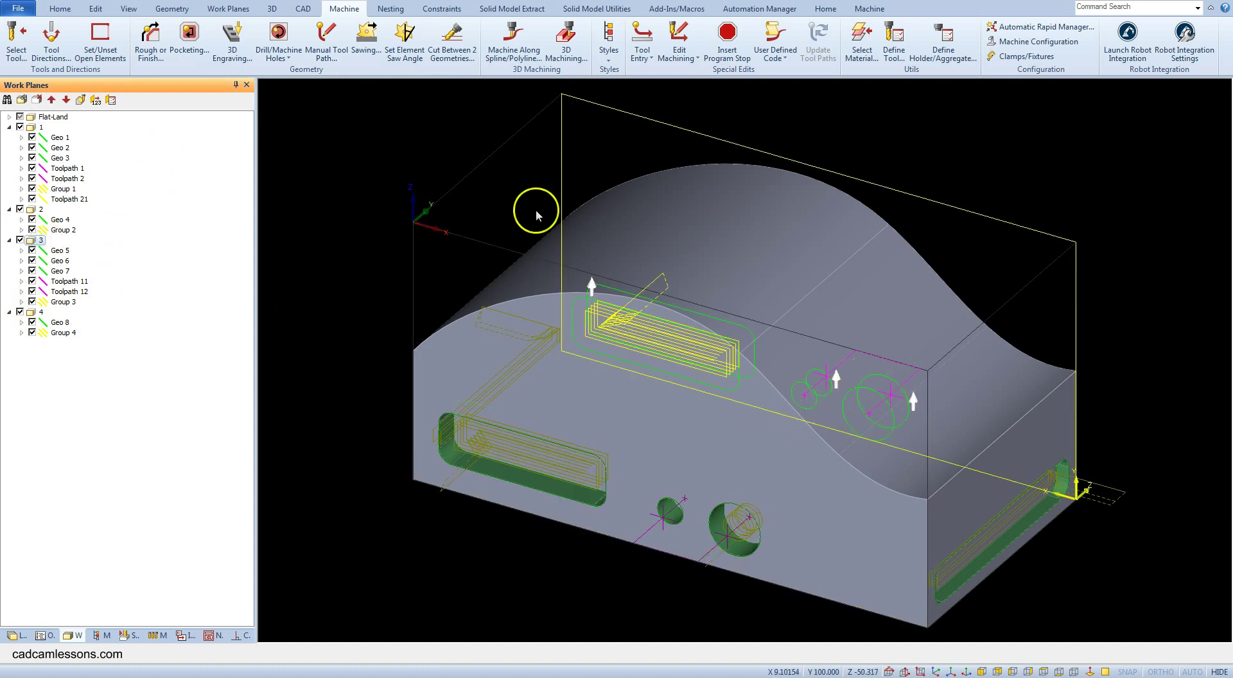
click(149, 42)
click(308, 117)
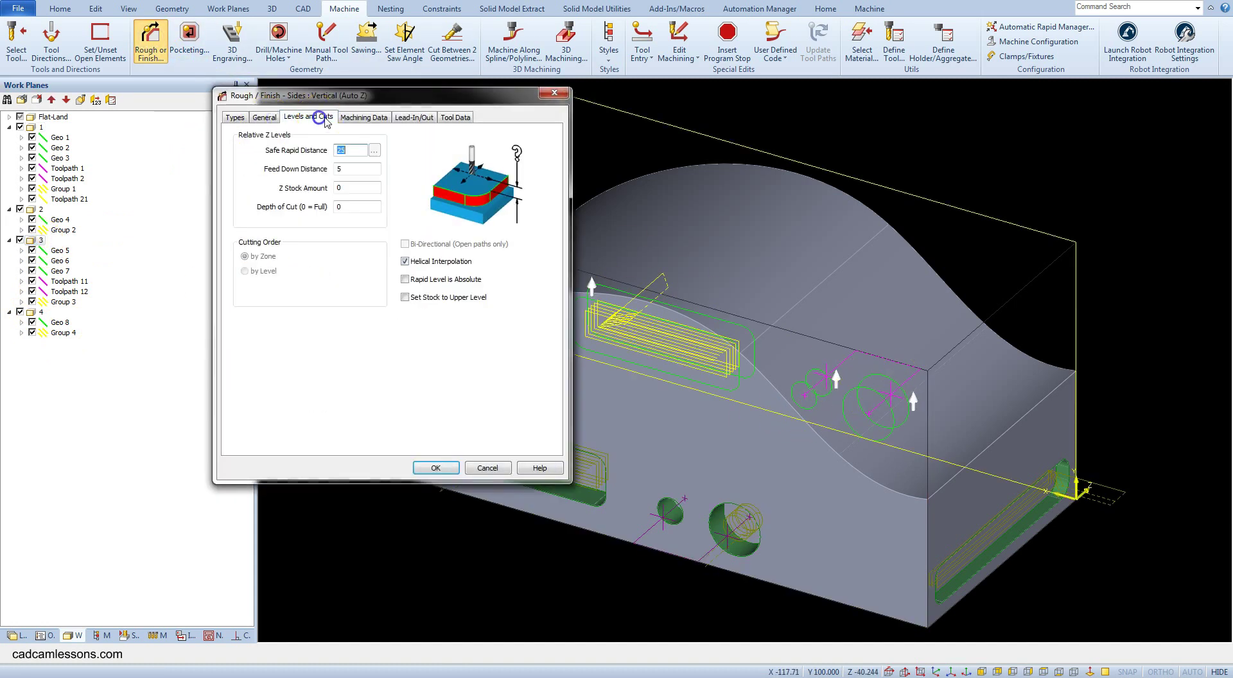
key(Tab)
key(Tab)
key(Tab)
key(Tab)
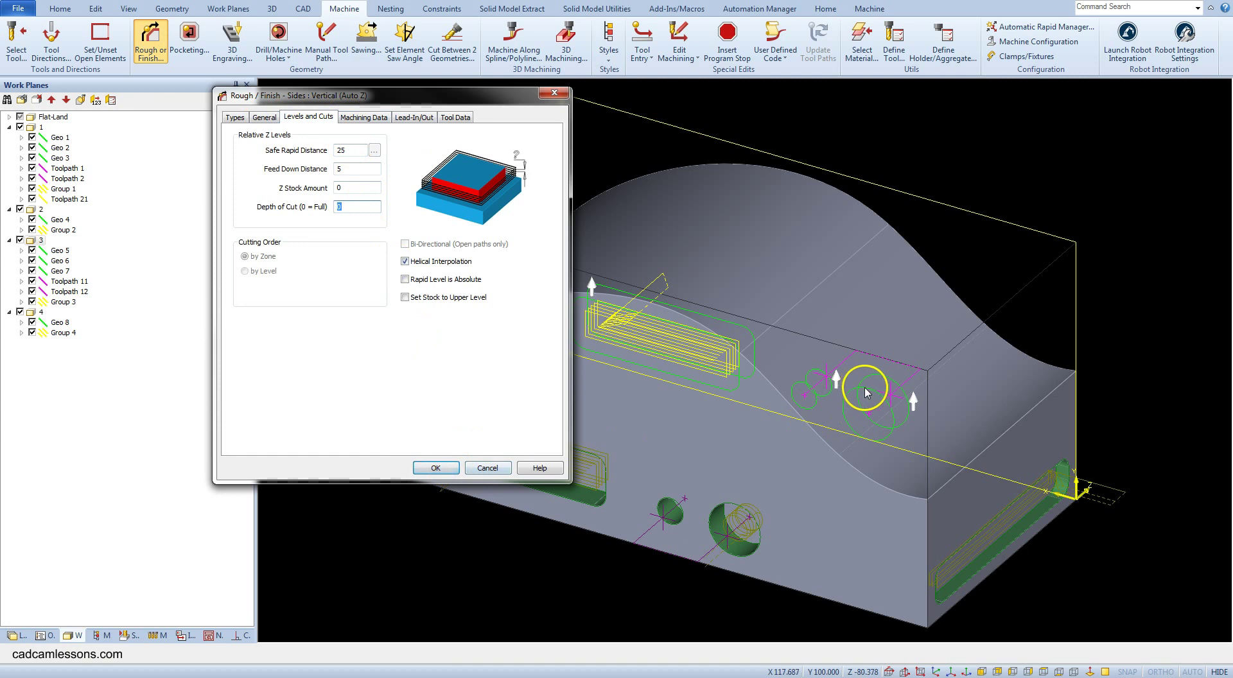
click(352, 208)
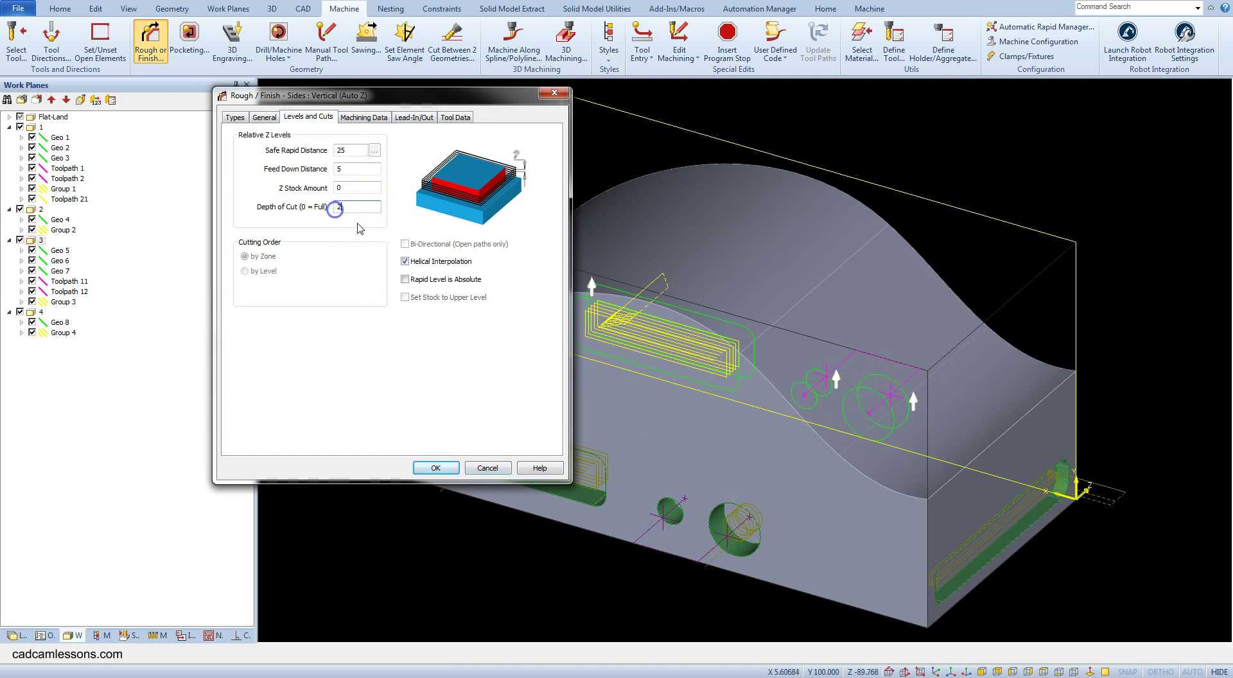
click(436, 468)
click(866, 387)
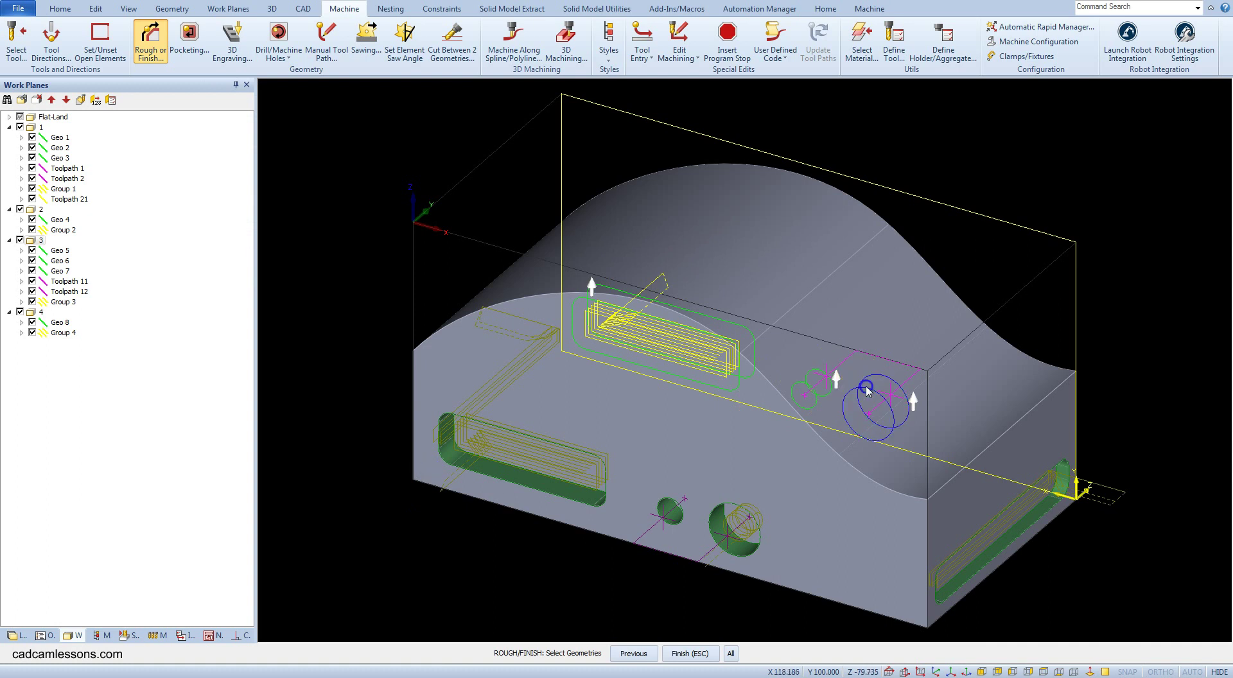
right_click(865, 325)
- Set the tool direction of the large hole's contour on work plane 3 to CCW with the tool inside
middle_drag(886, 432, 732, 549)
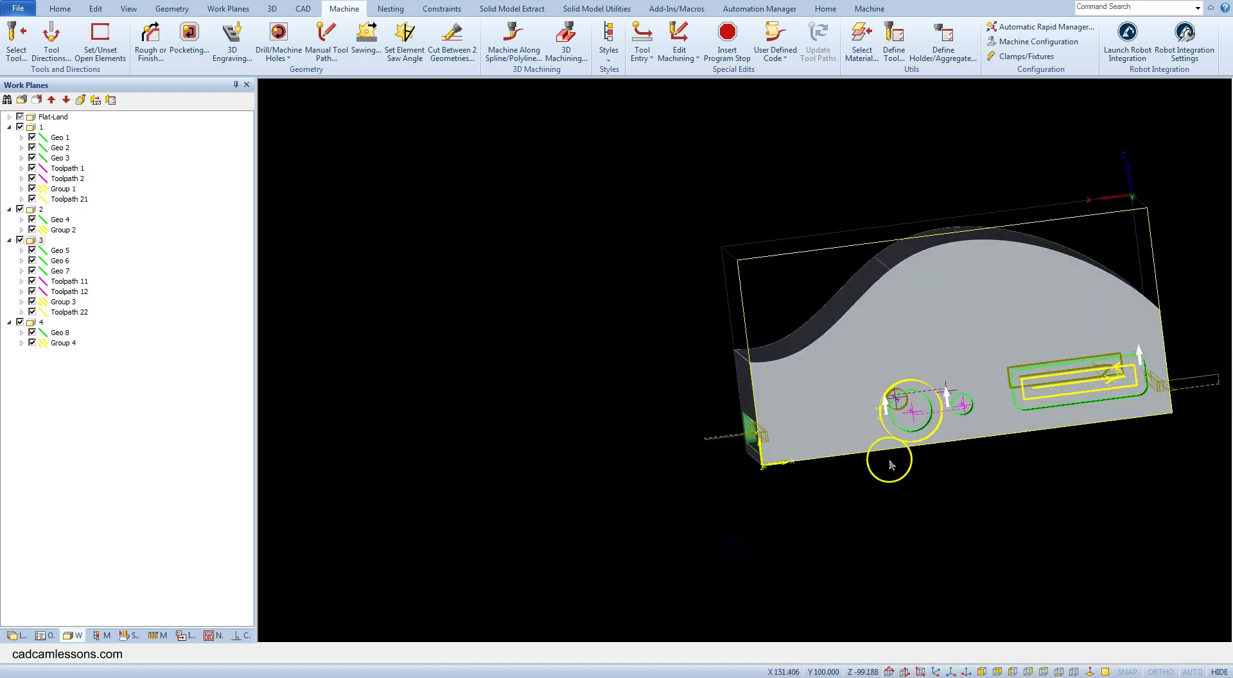
scroll(917, 411, up, 3)
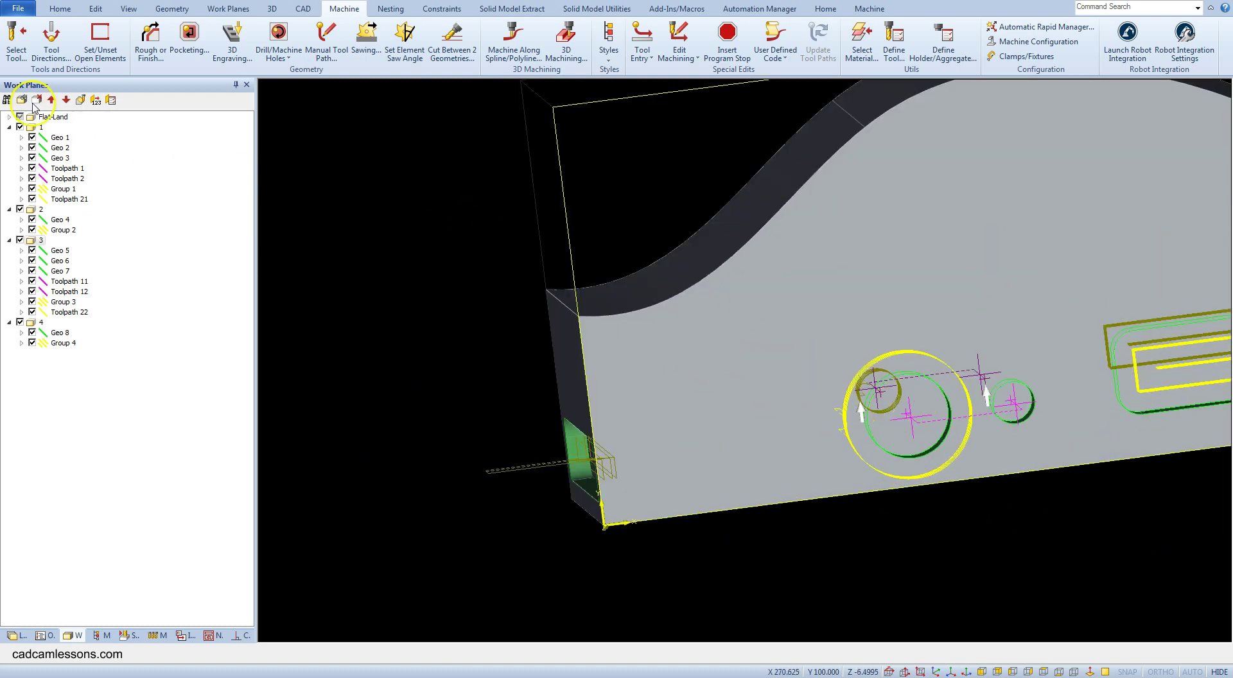
click(51, 43)
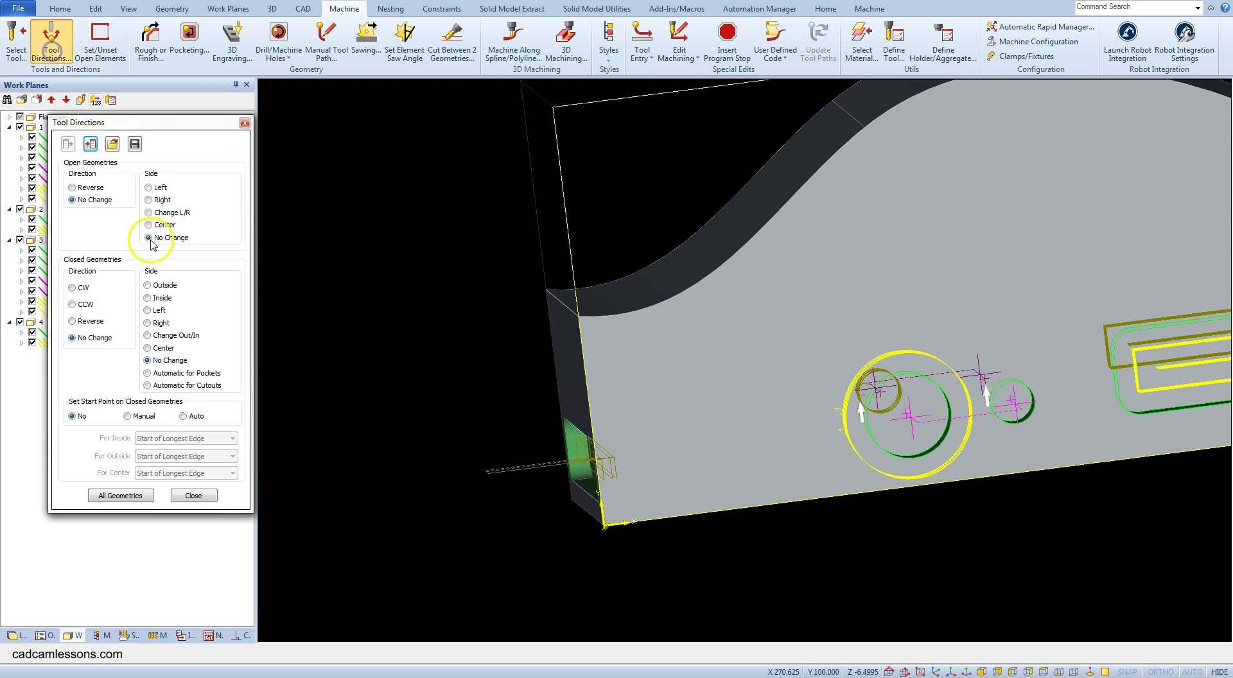
click(73, 304)
click(147, 298)
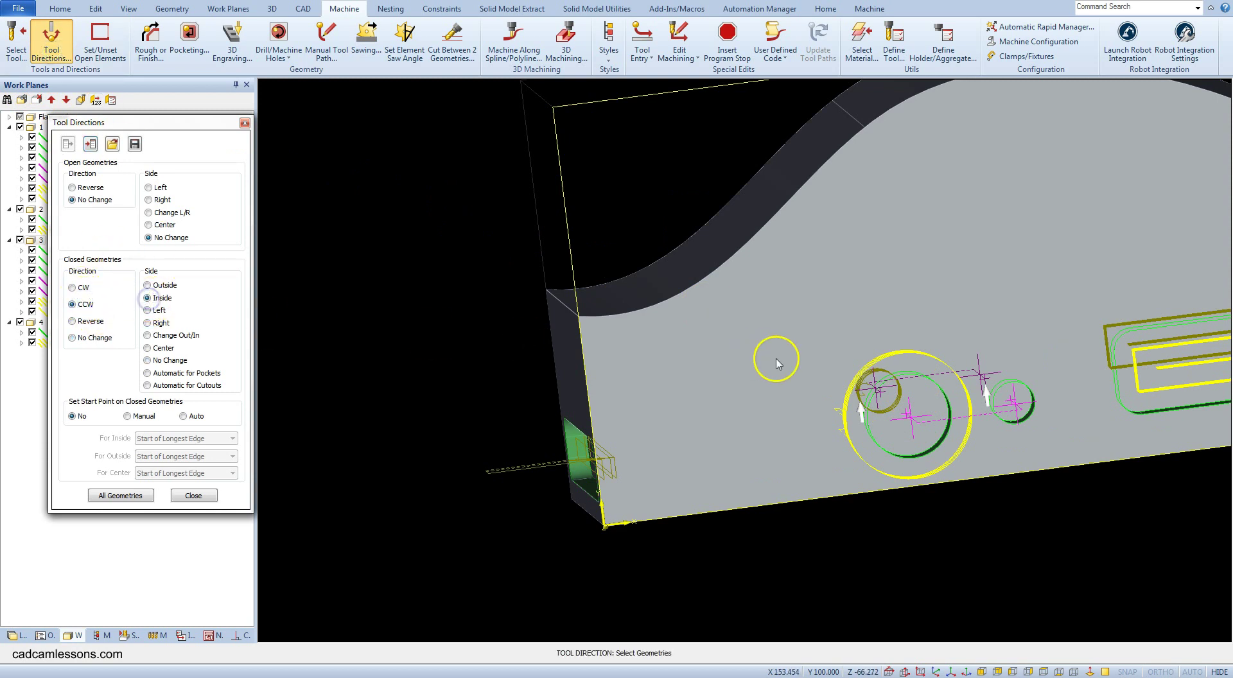
click(919, 379)
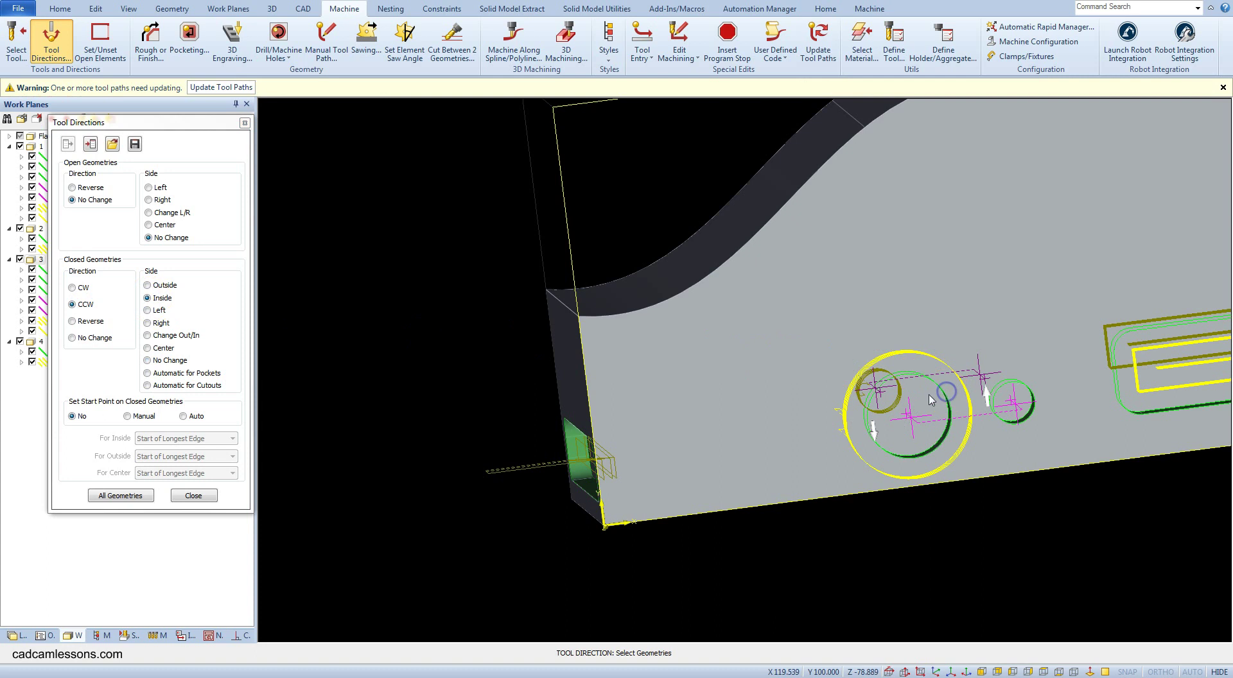
click(193, 495)
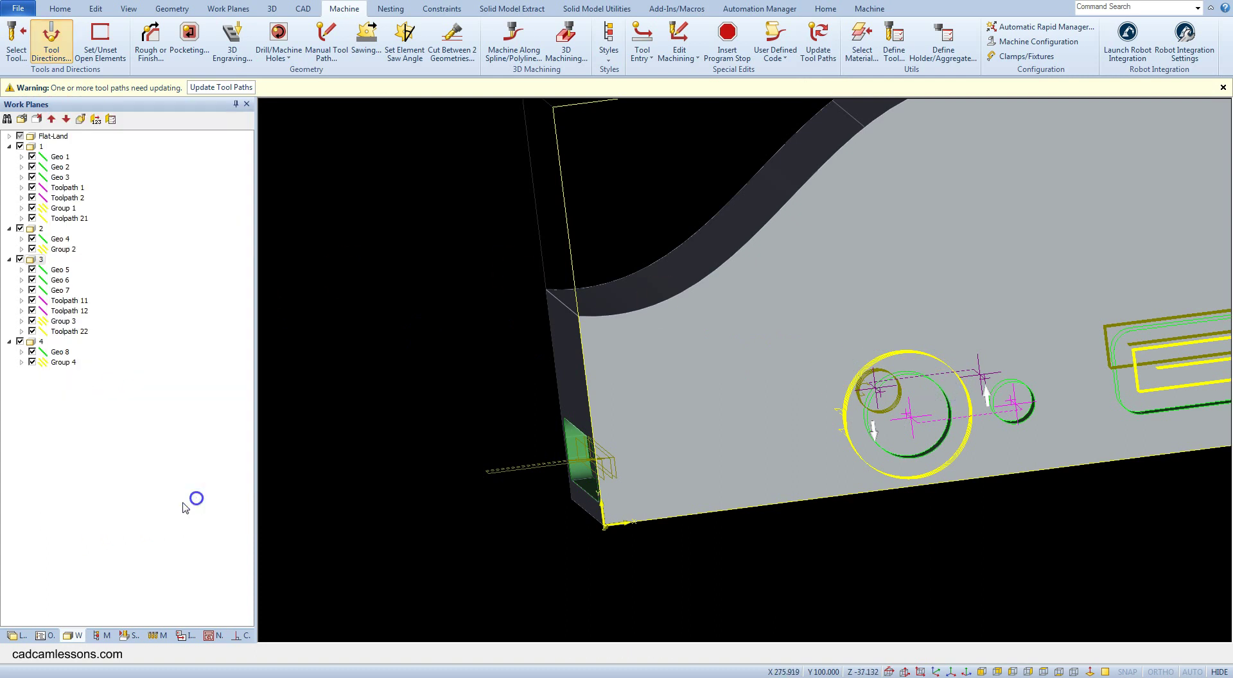
- Update the outdated last helical finish pass in Op 4 to match the changed tool direction
click(49, 635)
right_click(106, 212)
click(142, 236)
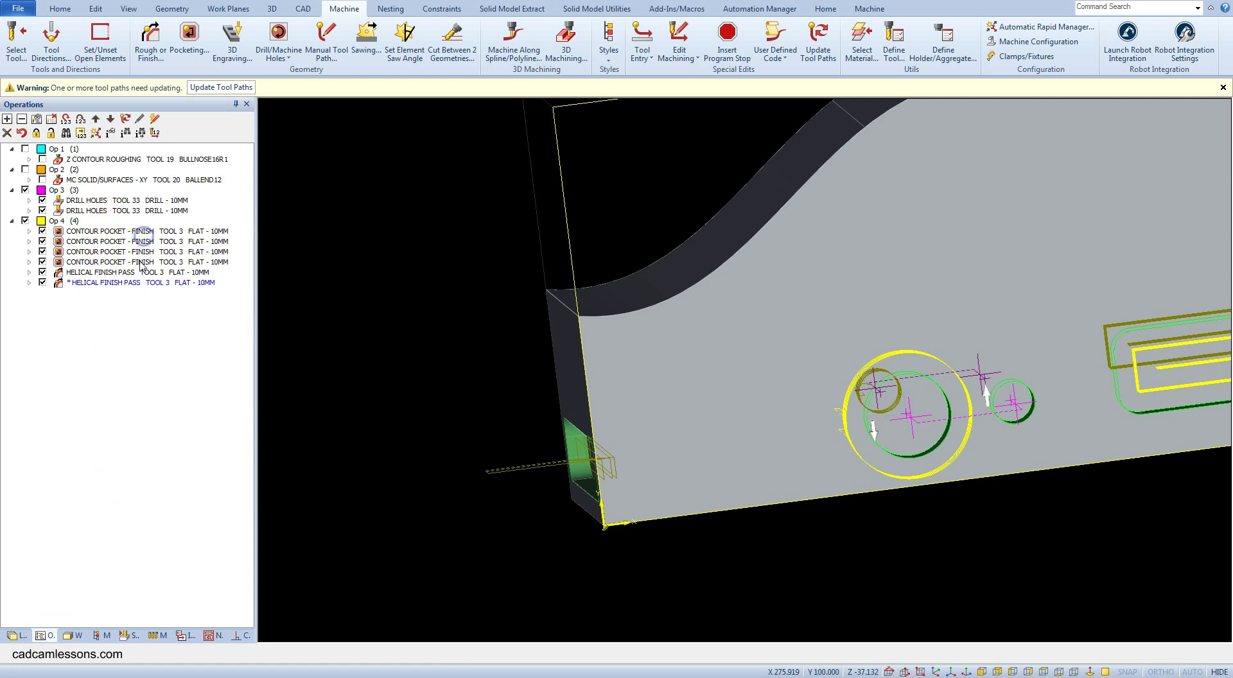
click(113, 283)
right_click(114, 282)
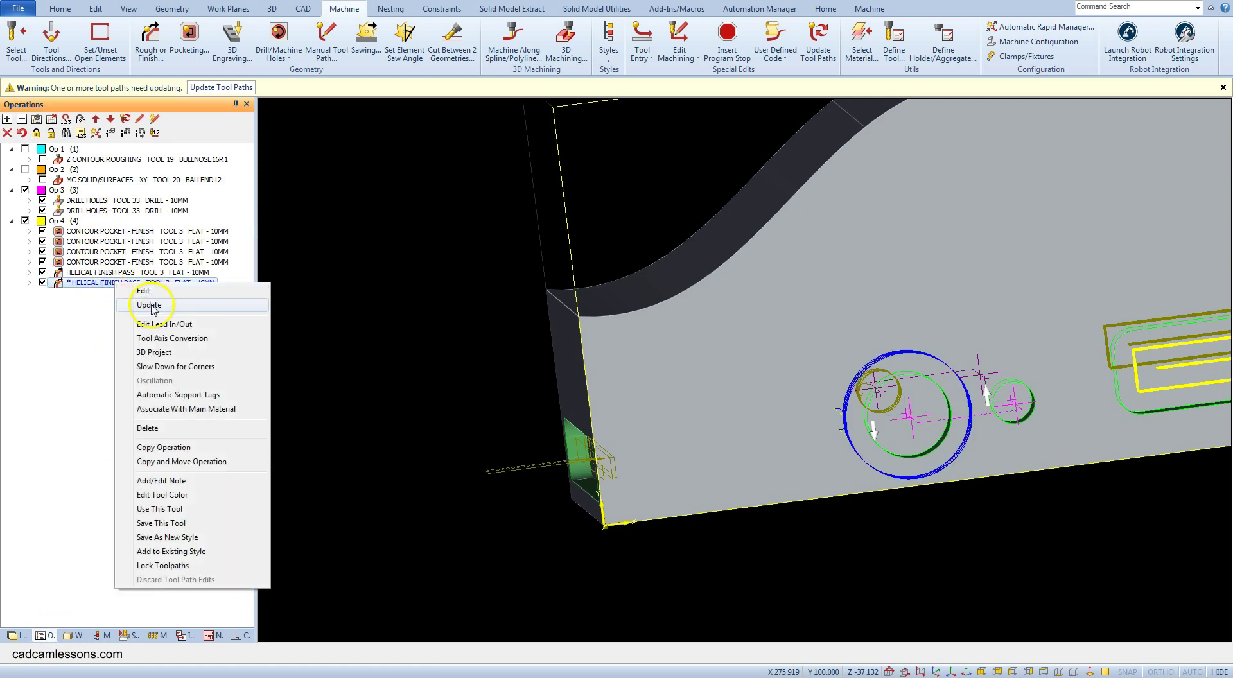
click(152, 305)
scroll(509, 259, down, 3)
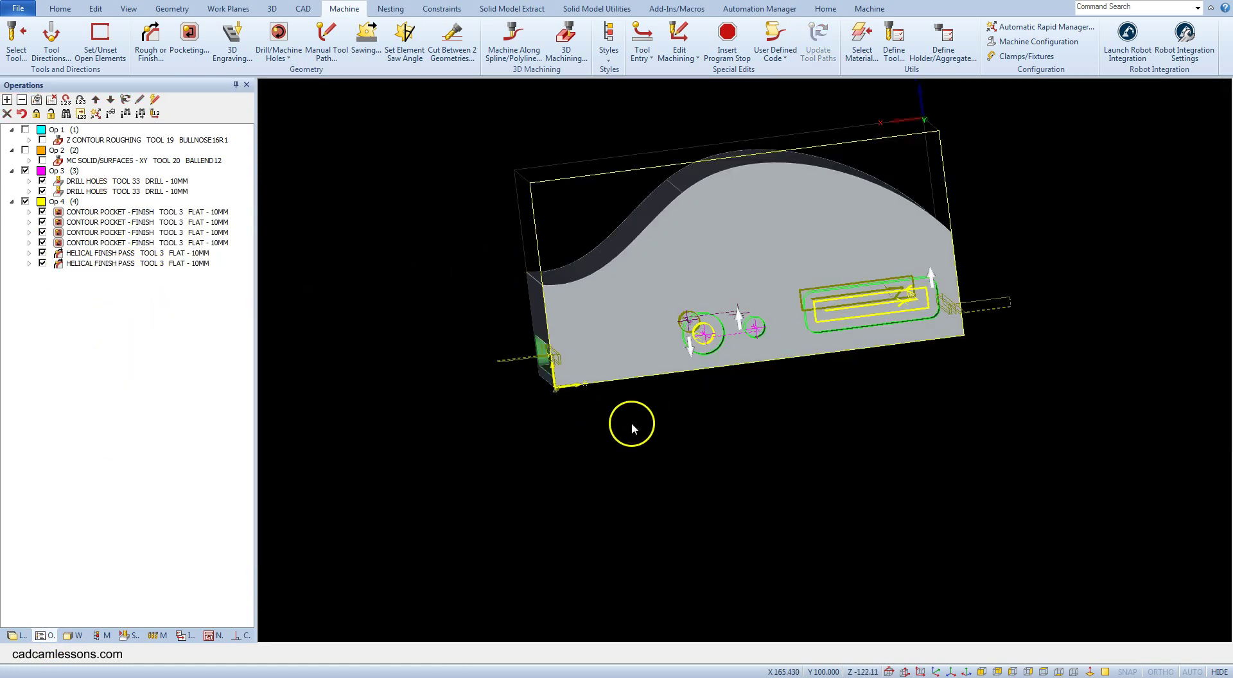
- Make Flat-Land the active work plane
click(78, 636)
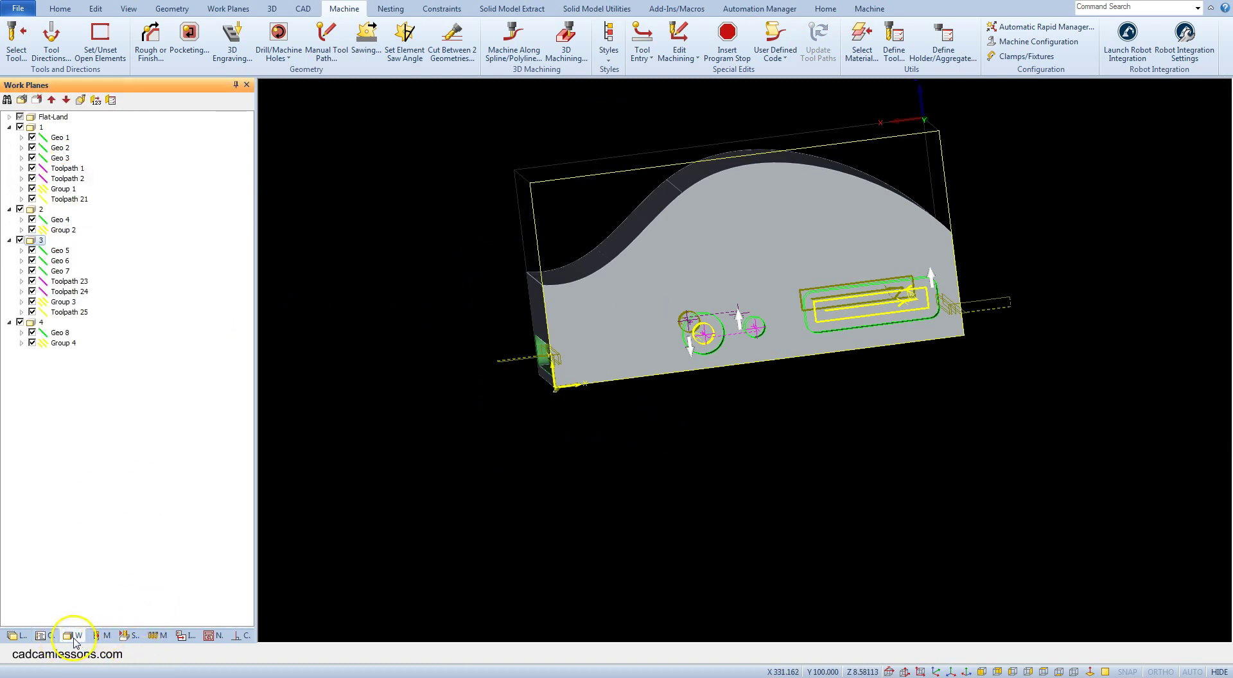
click(44, 117)
middle_drag(342, 330, 580, 362)
- Run a solid simulation of the drilling, pocketing and helical finishing operations on the side faces
right_click(400, 190)
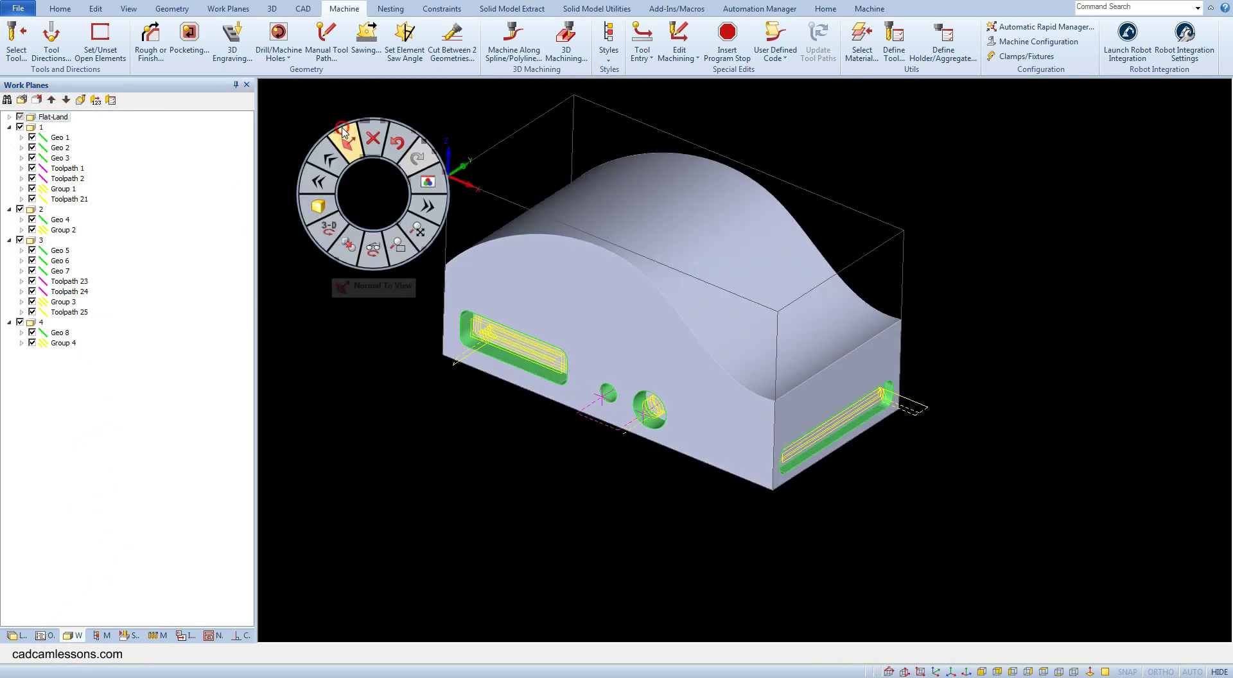
click(427, 205)
click(479, 183)
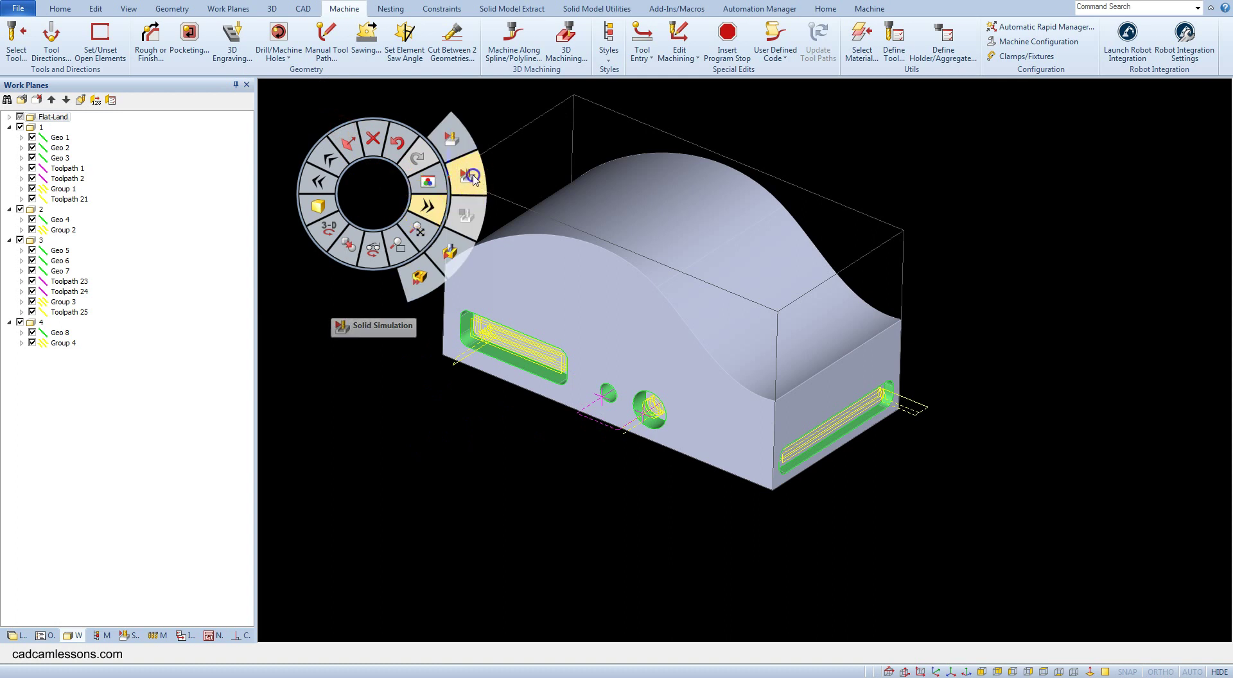
click(109, 102)
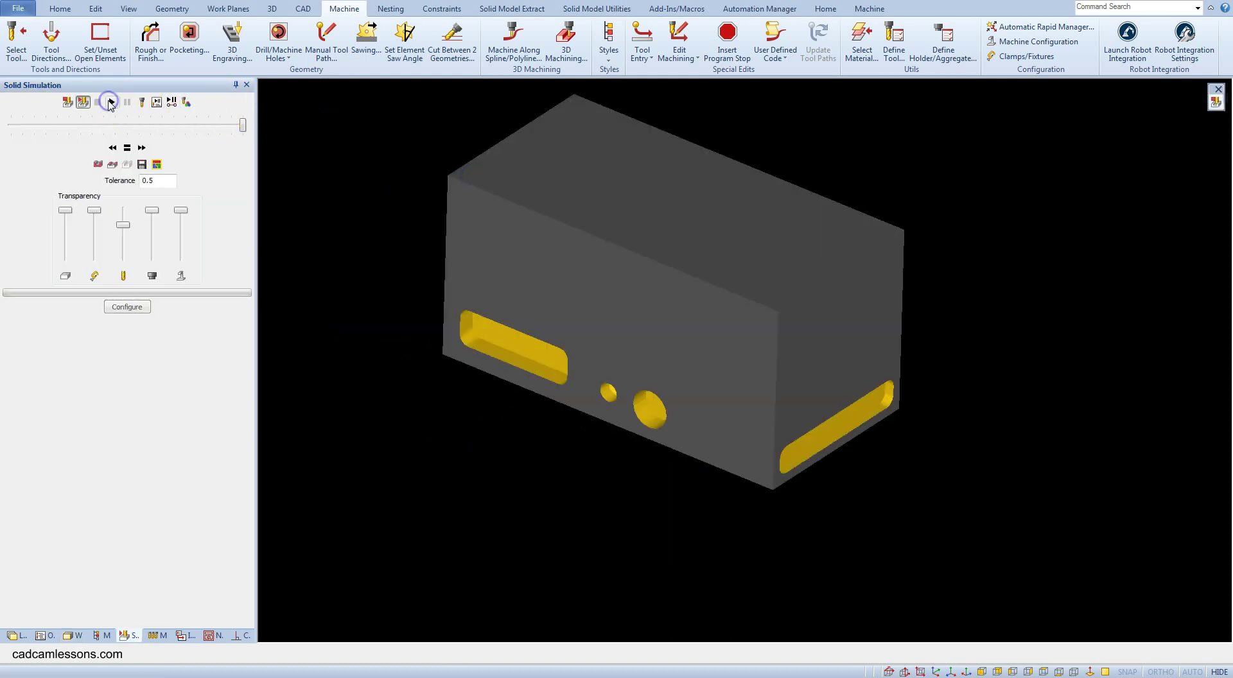
- Replay the solid simulation with the tool displayed, raising the speed to Time x 64 and up to maximum, and return to the part model
middle_drag(364, 206, 392, 287)
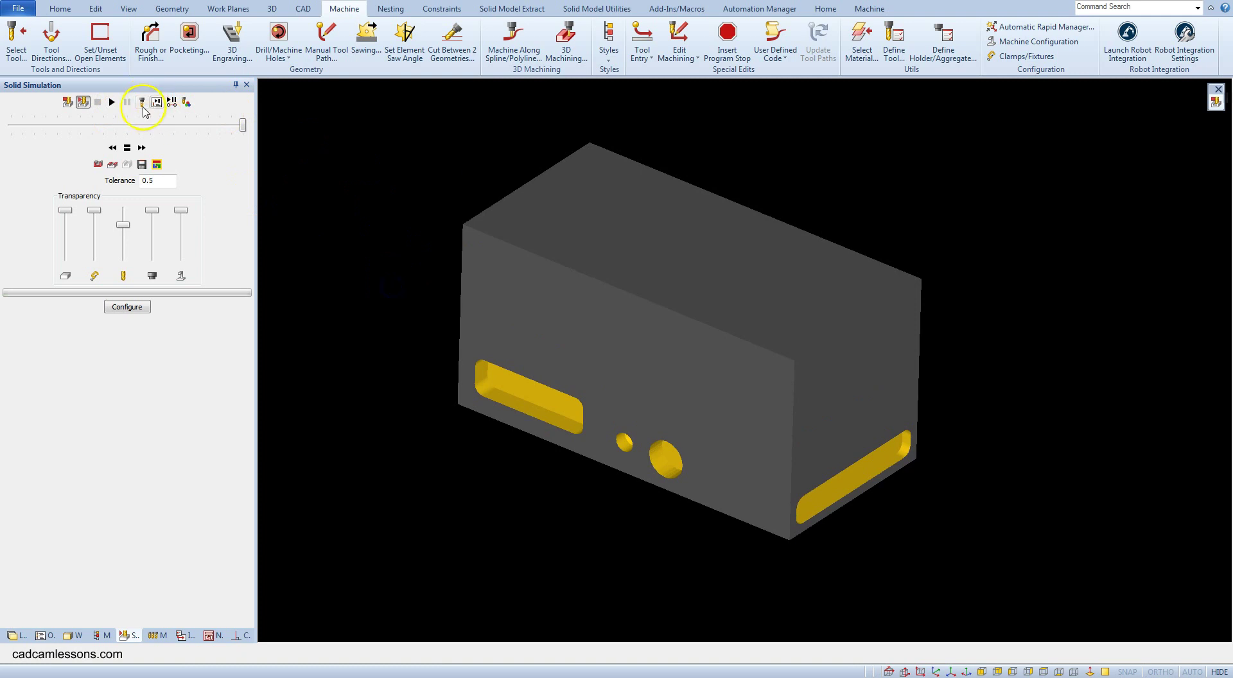
click(111, 102)
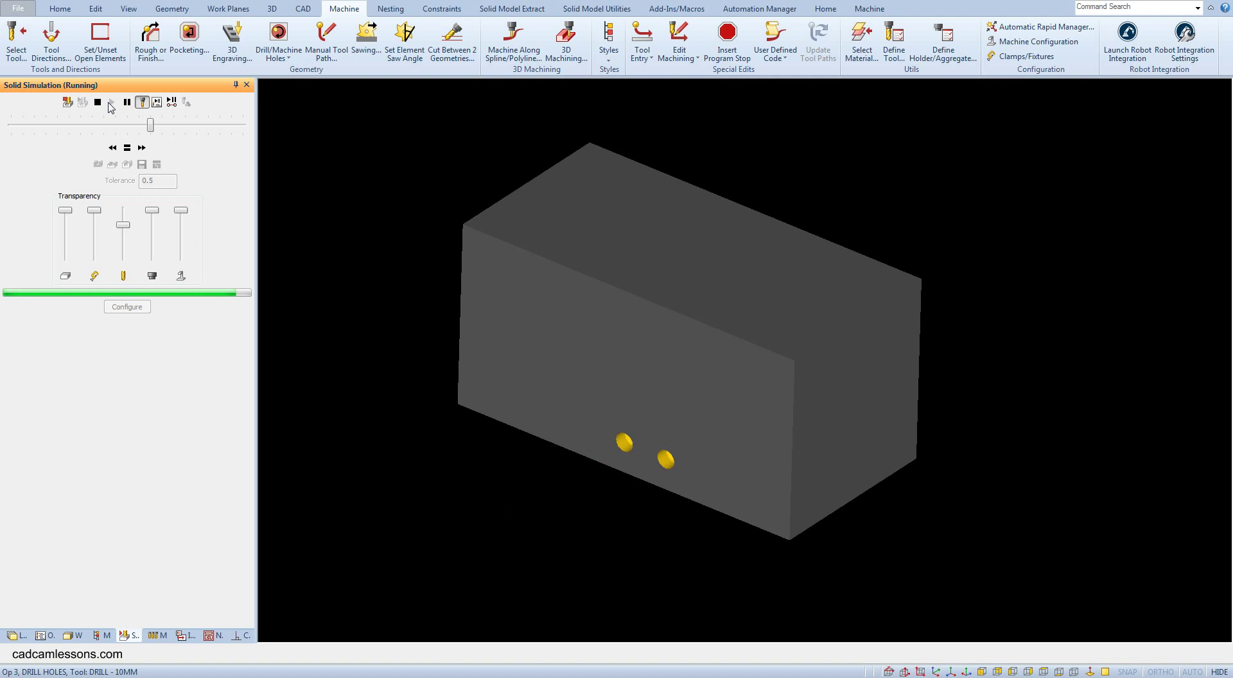
drag(622, 432, 945, 381)
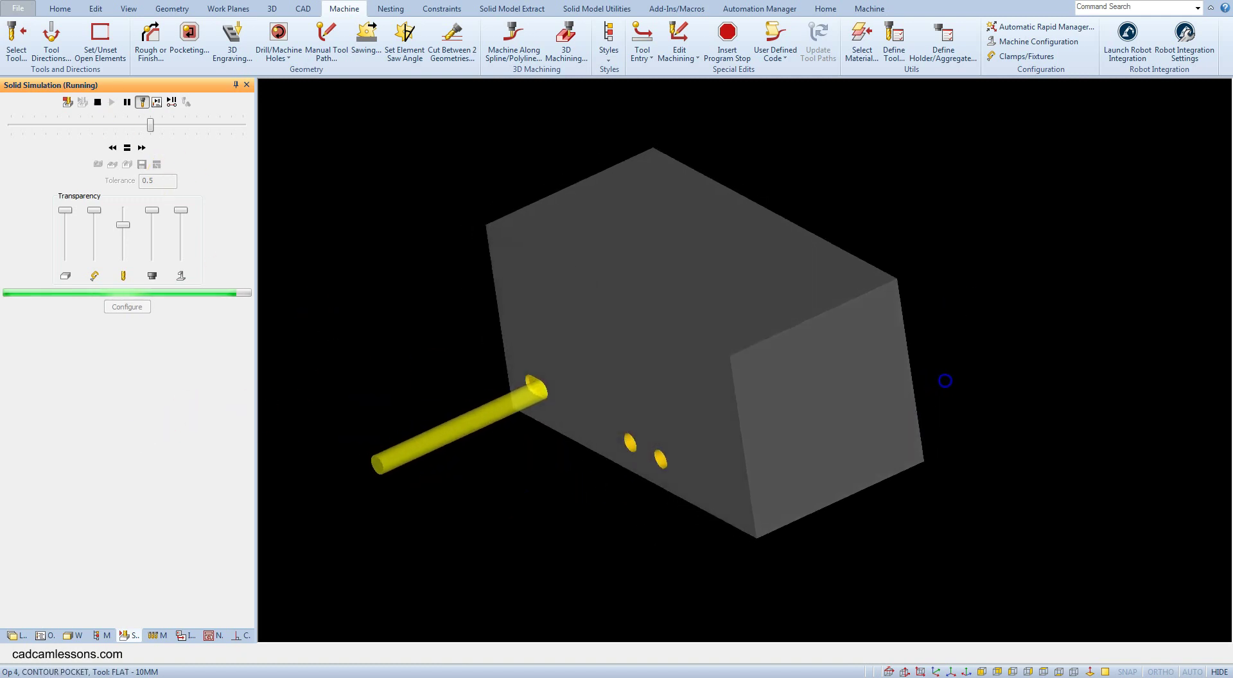
drag(173, 124, 196, 126)
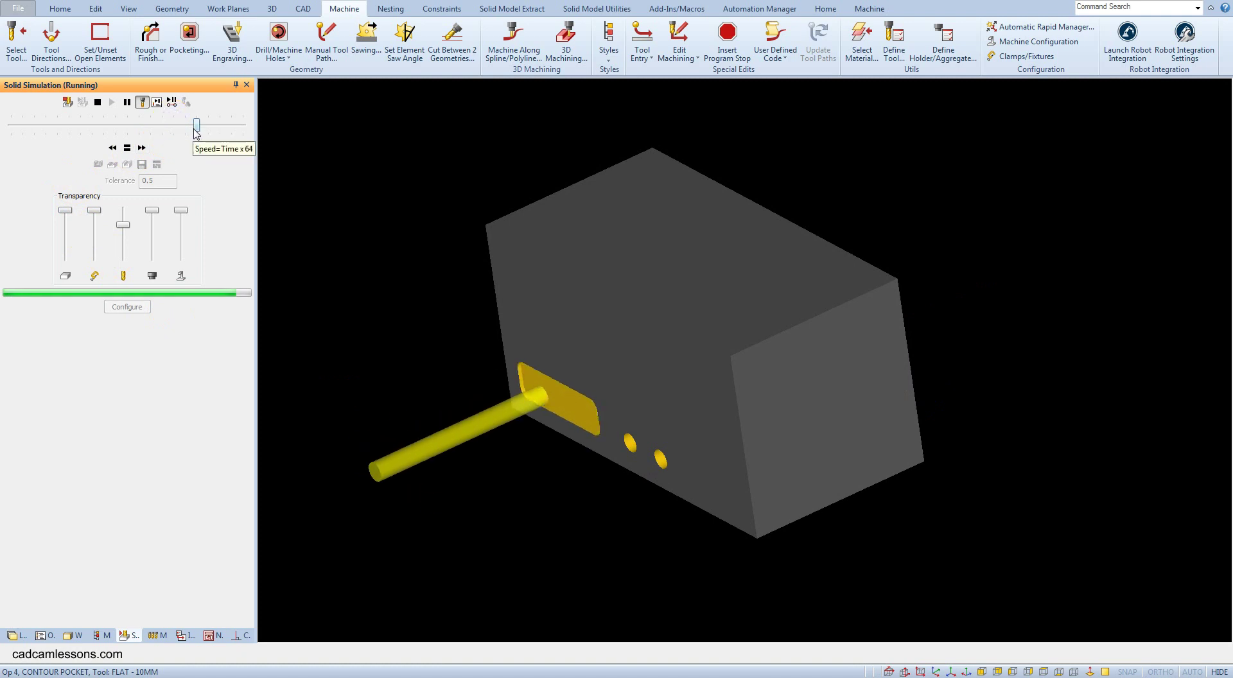
click(217, 128)
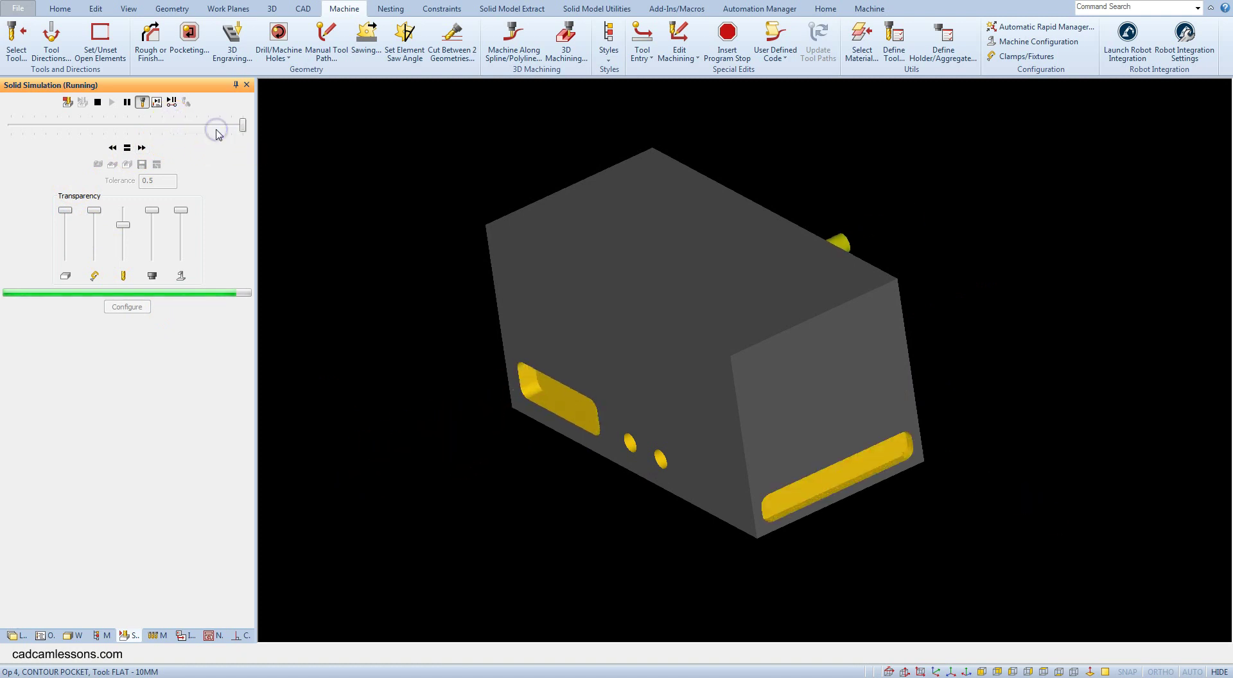
drag(627, 282, 709, 348)
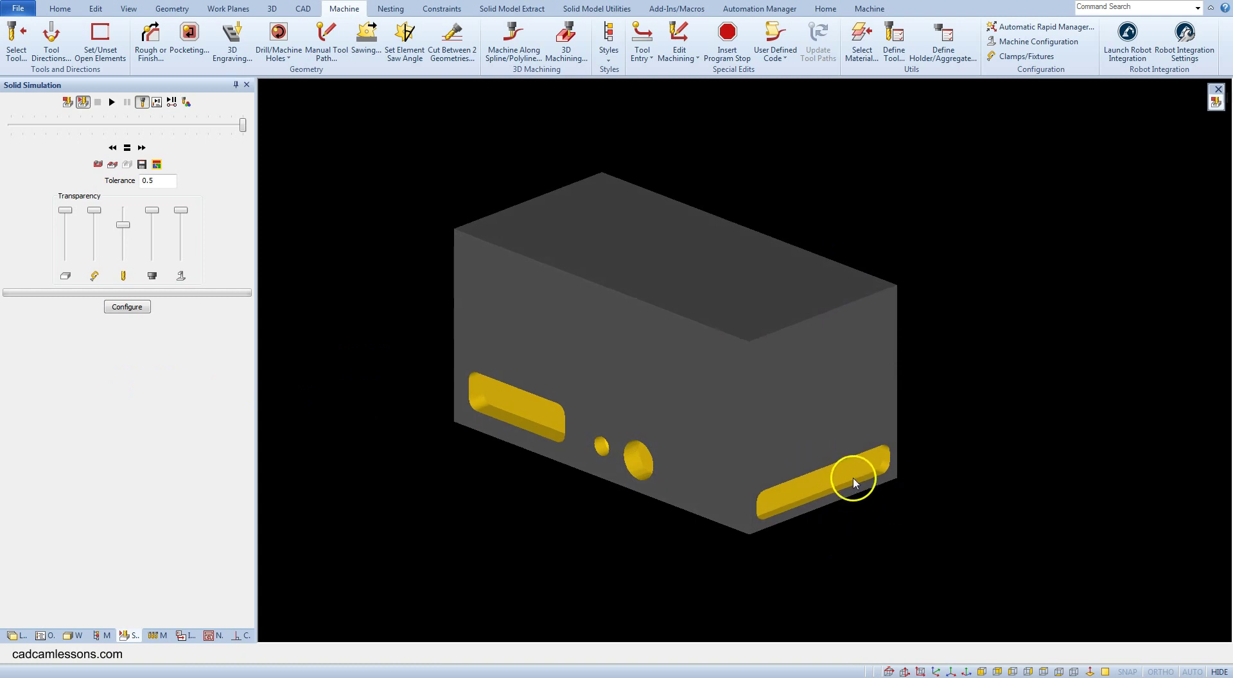
click(67, 103)
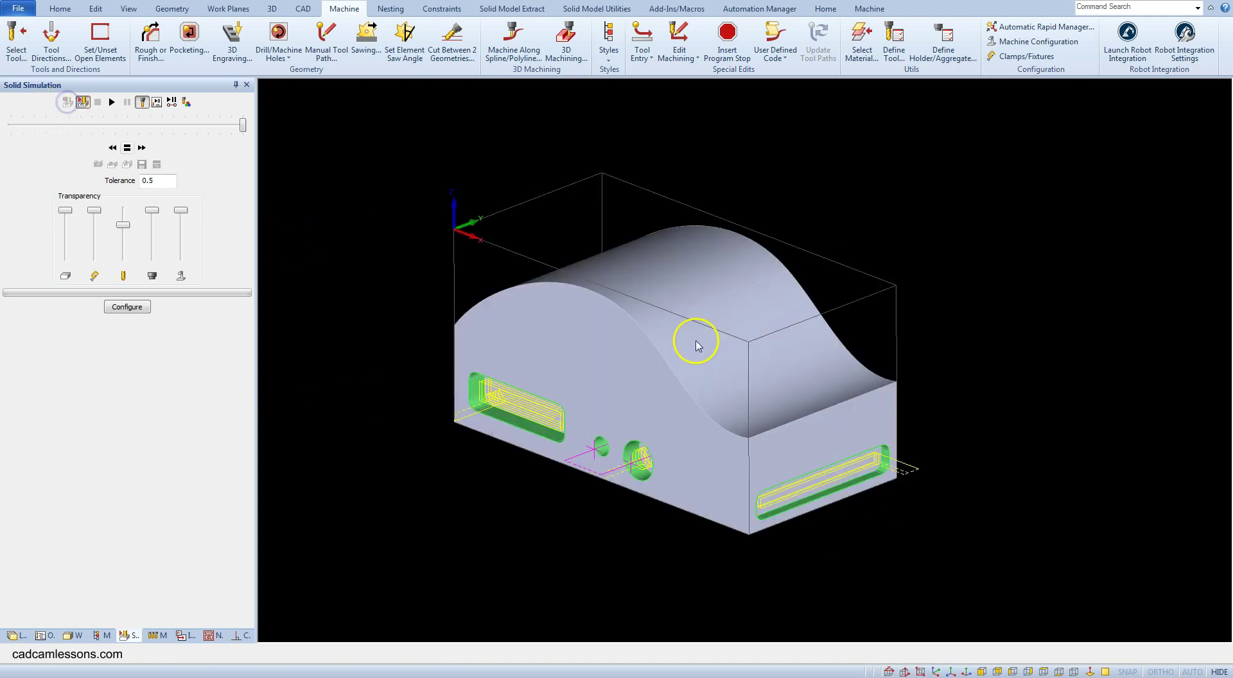